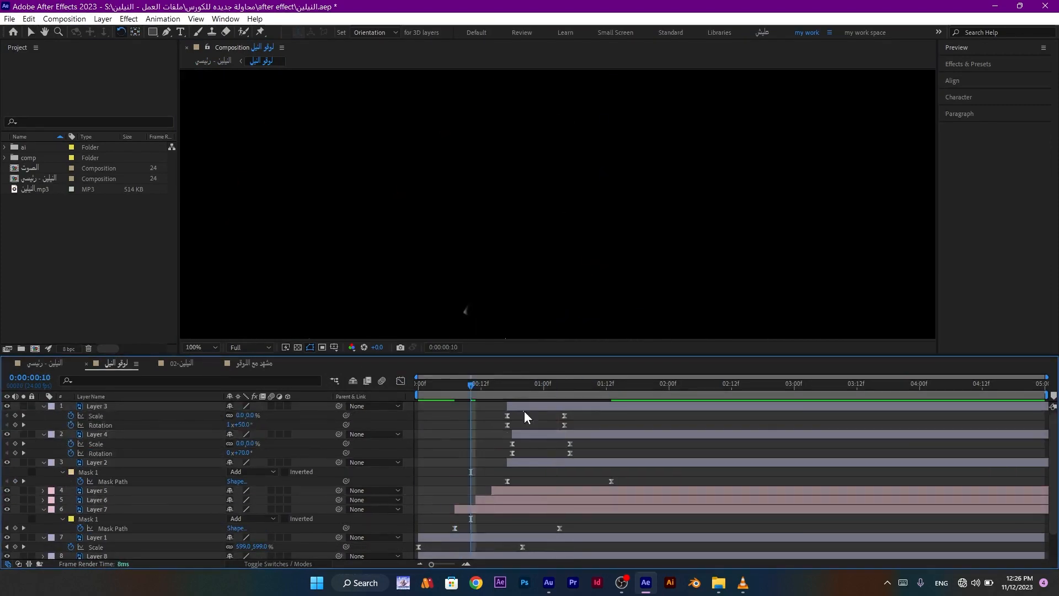
click(479, 385)
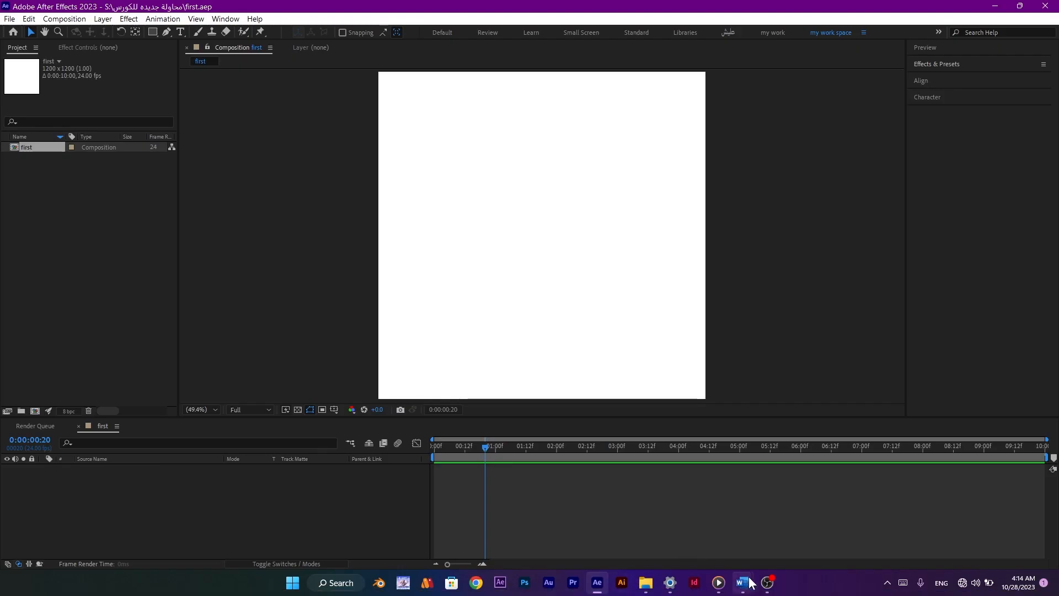
click(767, 584)
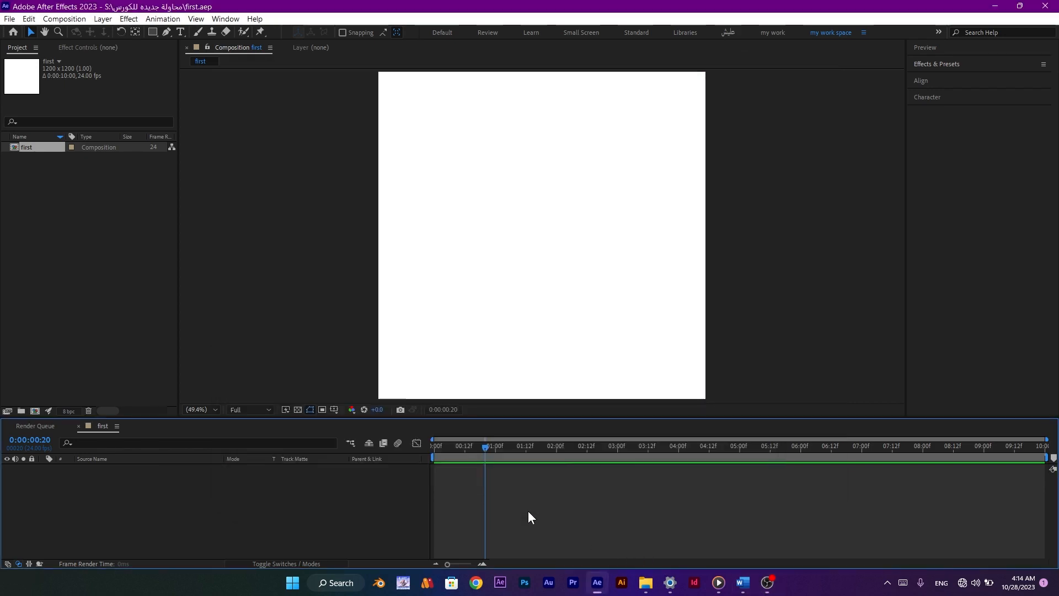
Enlarge the timeline area by moving its border with the composition viewer slightly upward.
click(528, 510)
drag(470, 417, 468, 353)
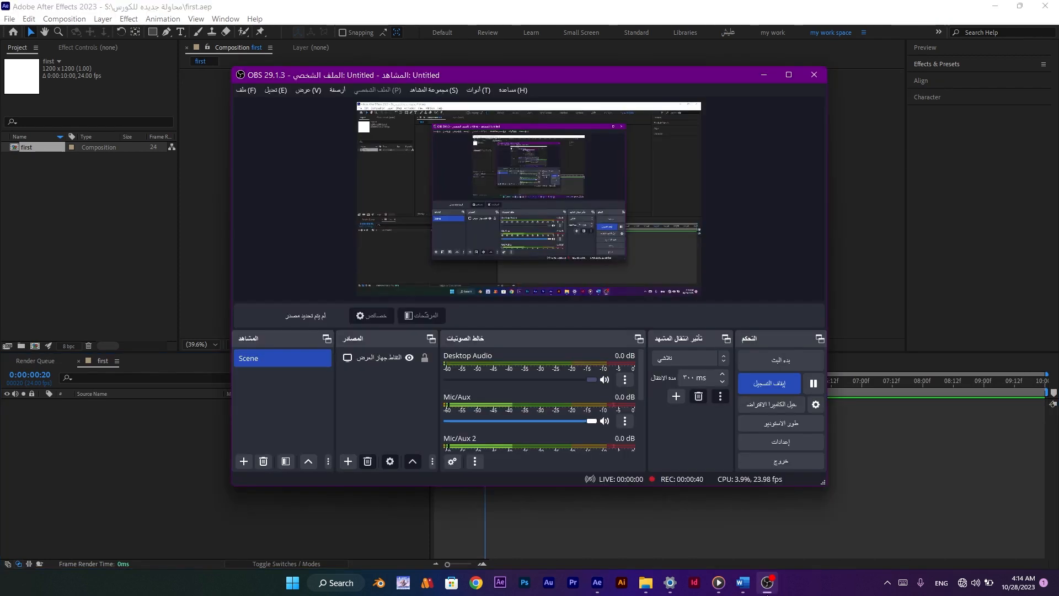
click(767, 590)
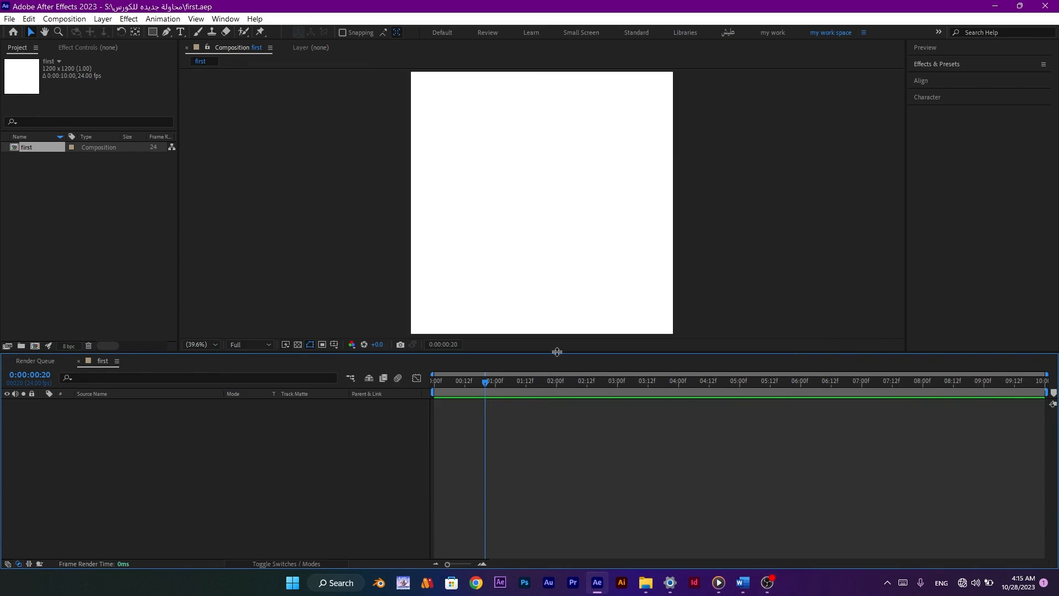
drag(556, 352, 551, 390)
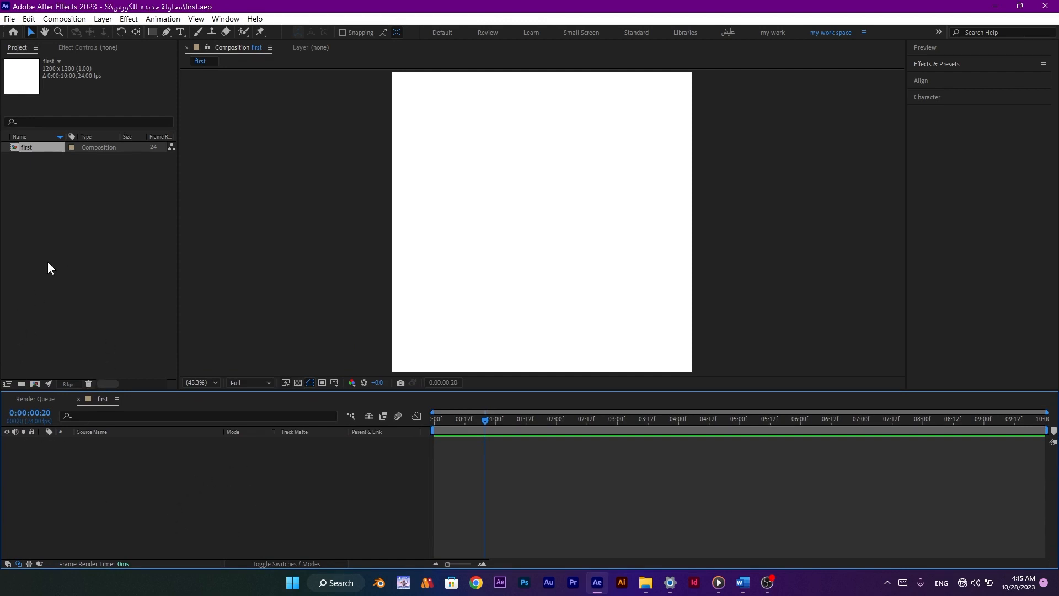
Create a new text layer in the first composition and enter a person's first name in lowercase.
right_click(217, 487)
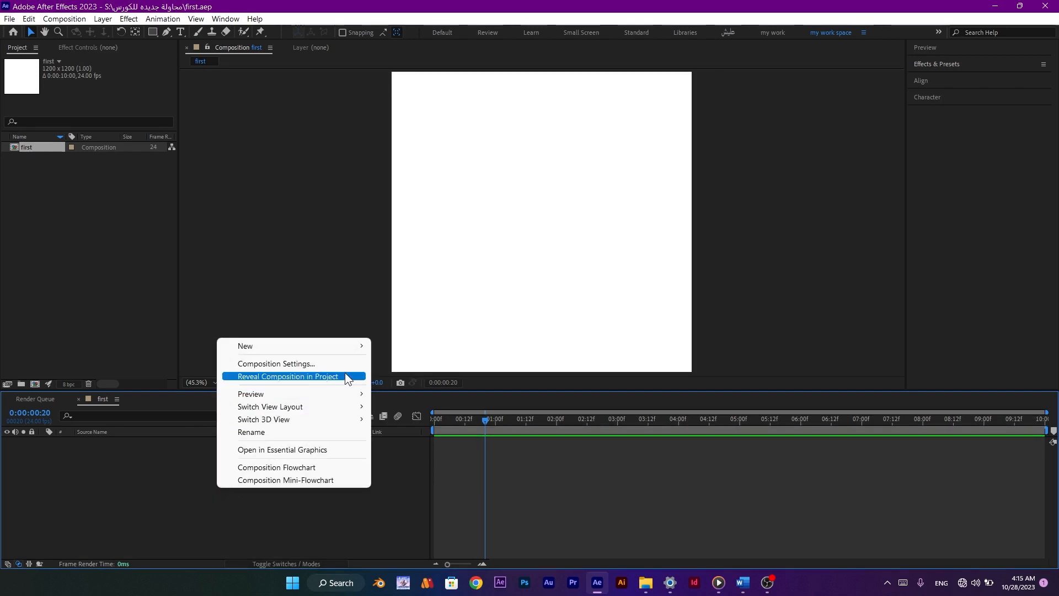
mouse_move(350, 345)
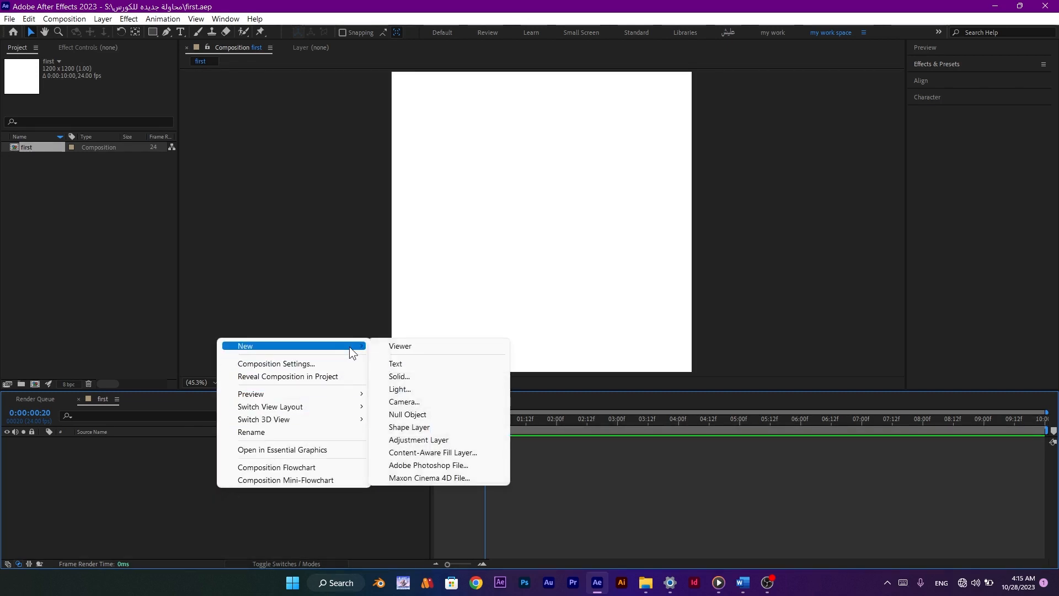
click(408, 363)
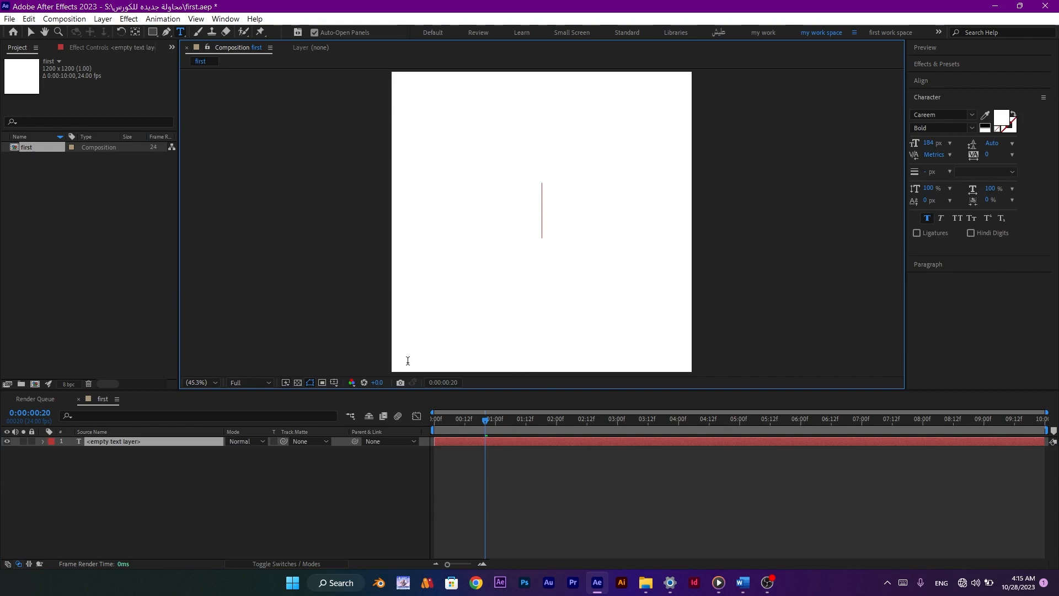
text(ah)
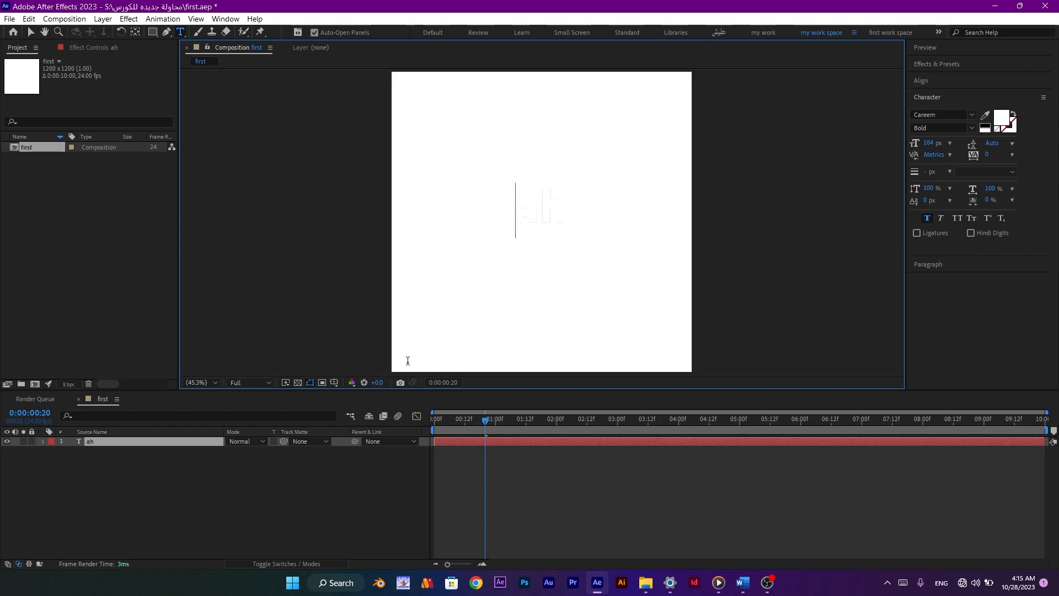
text(med)
click(29, 32)
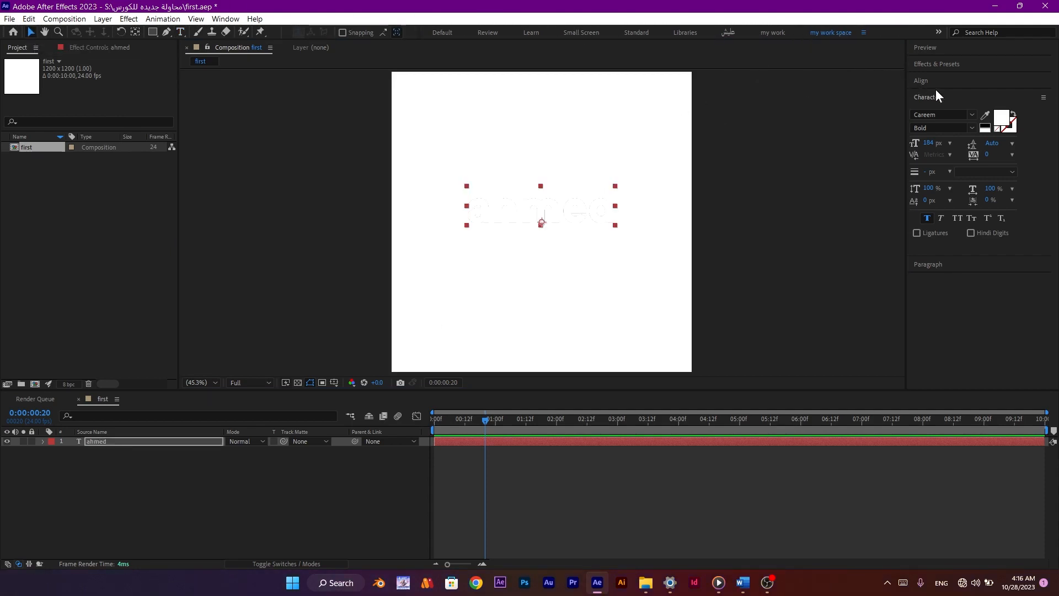
Change the text's fill color to red, FF0000.
click(1005, 116)
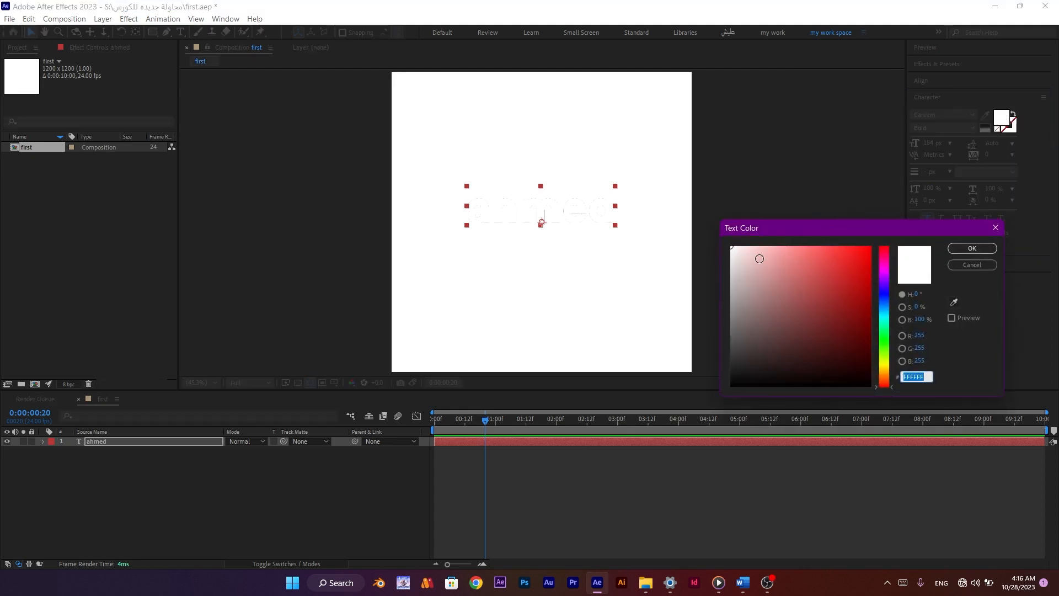
drag(759, 258, 890, 242)
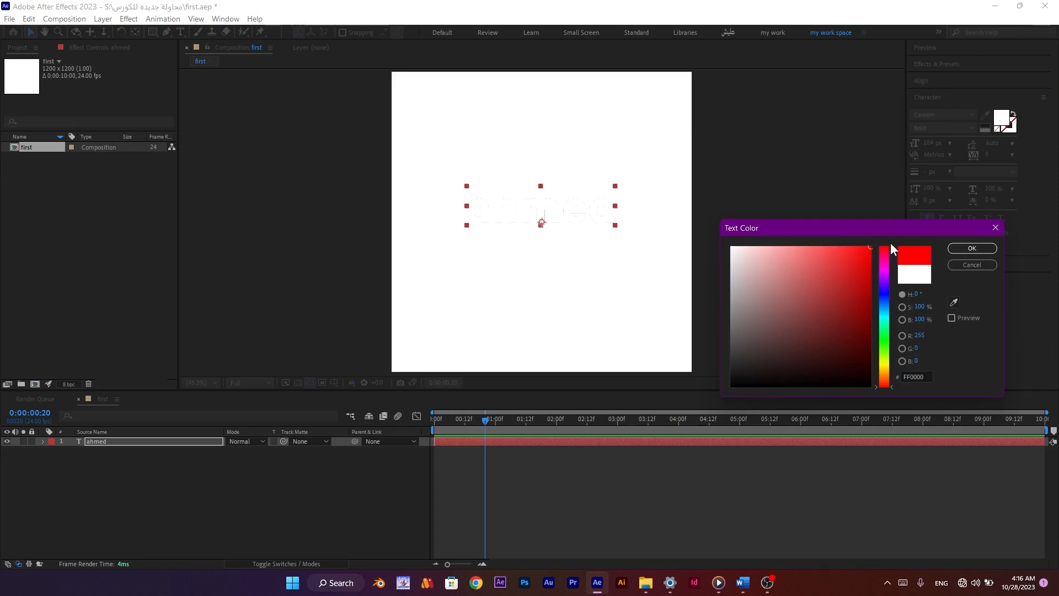
click(990, 248)
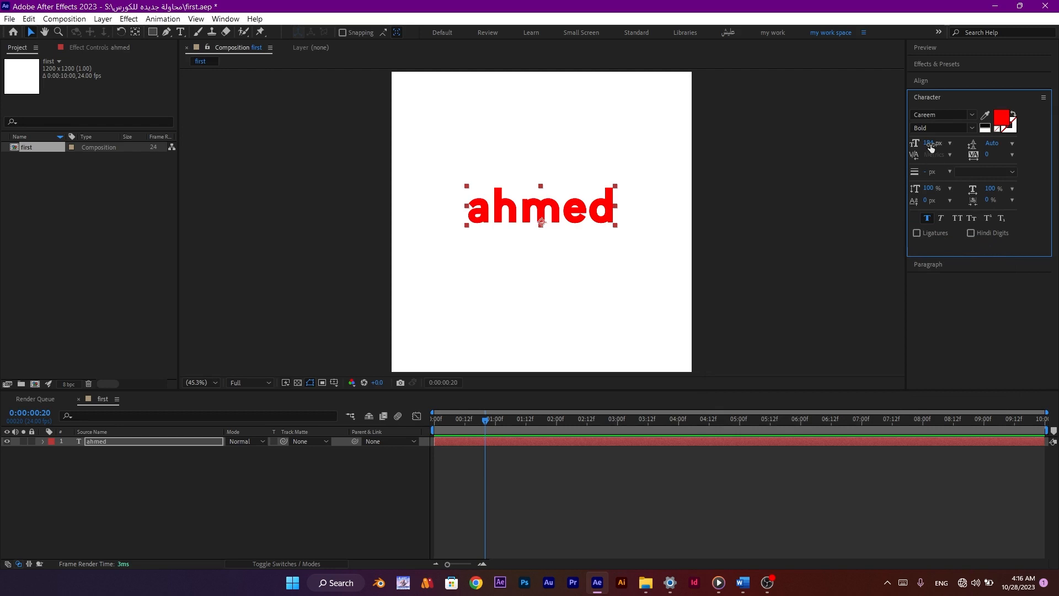
Increase the text's font size to 227 px and change its font to Impact.
drag(930, 147, 943, 145)
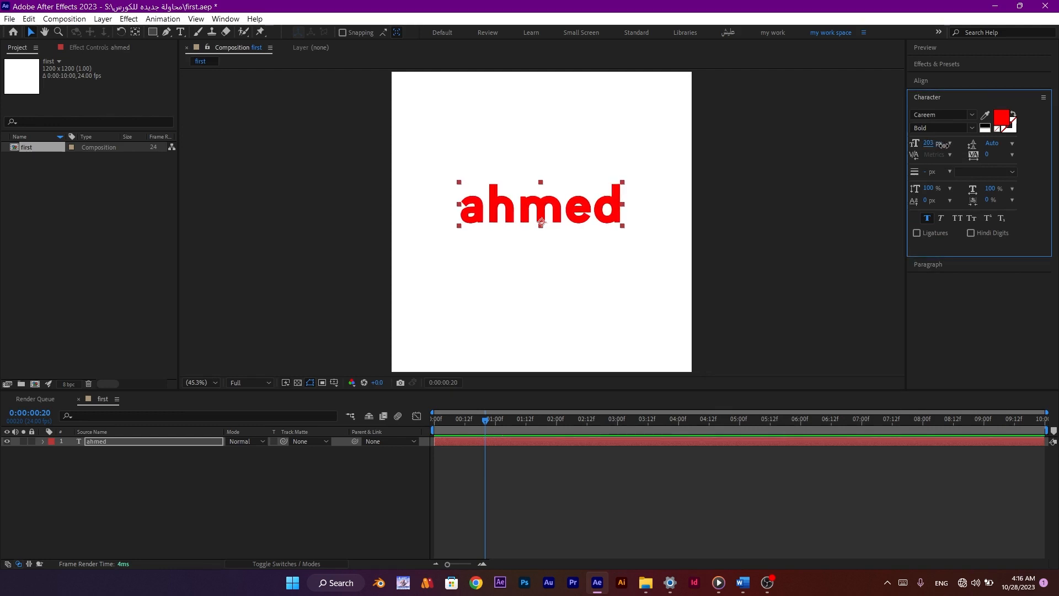
drag(943, 145, 962, 152)
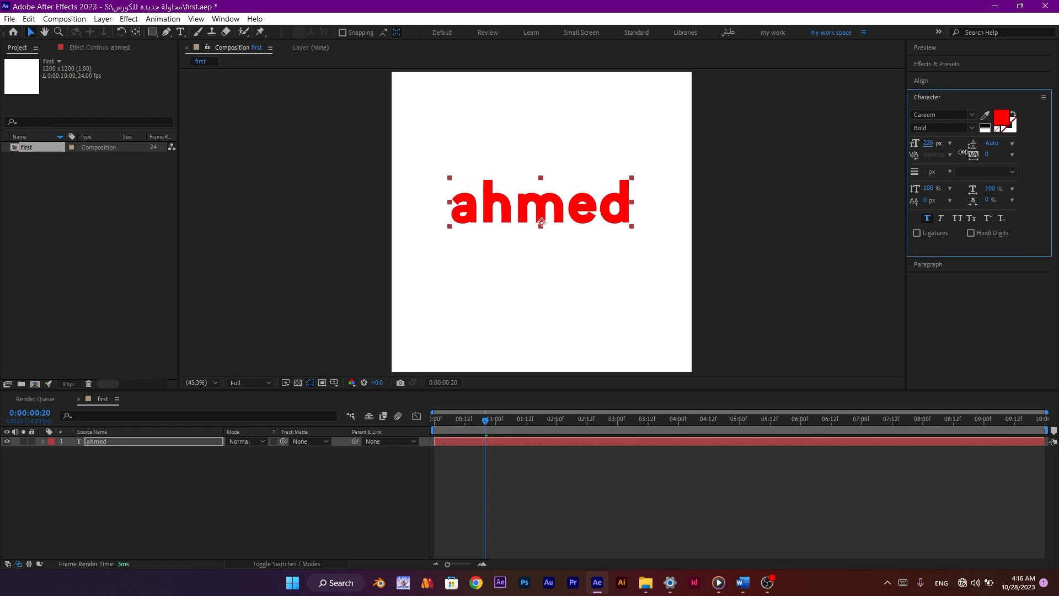
click(972, 115)
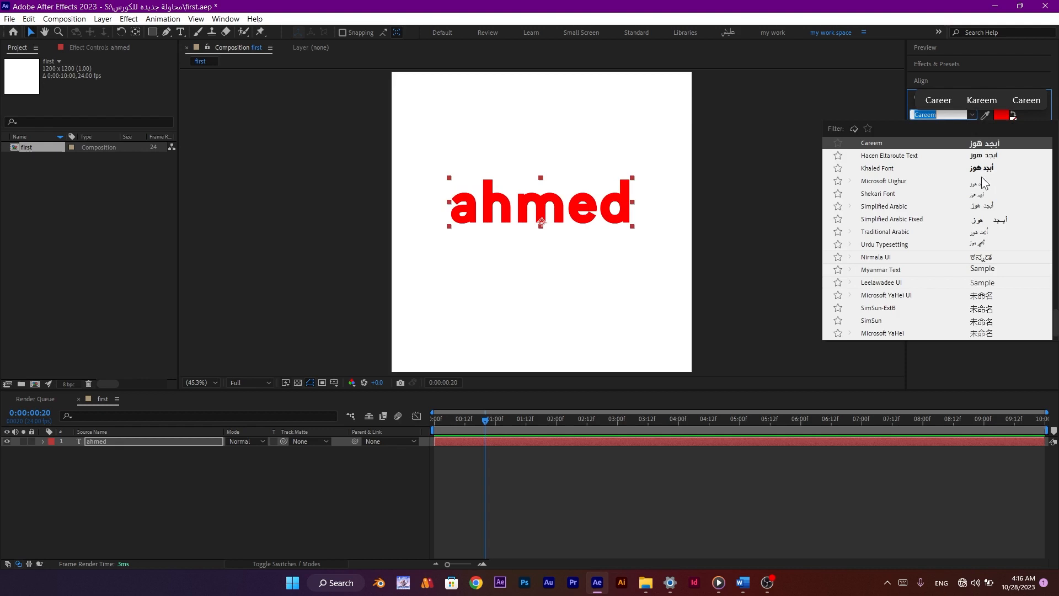
scroll(987, 190, down, 1)
scroll(990, 237, down, 5)
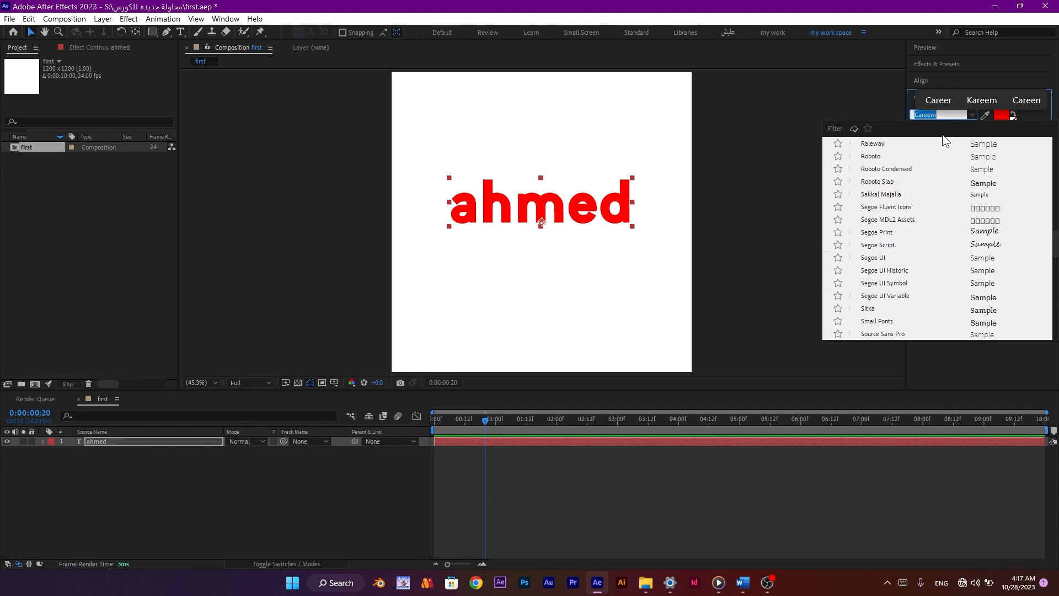
scroll(958, 200, up, 8)
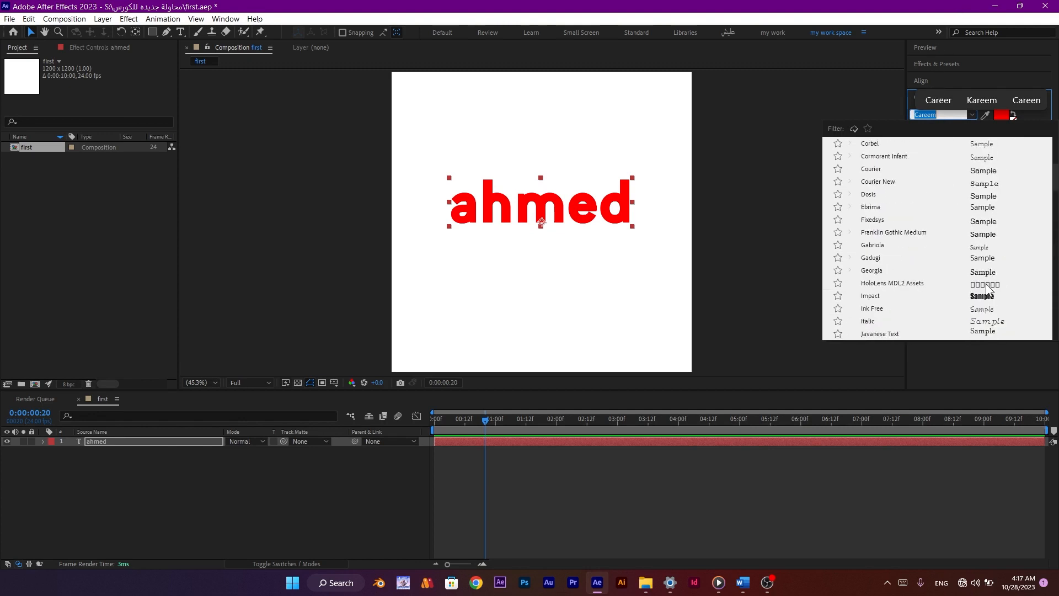
click(980, 290)
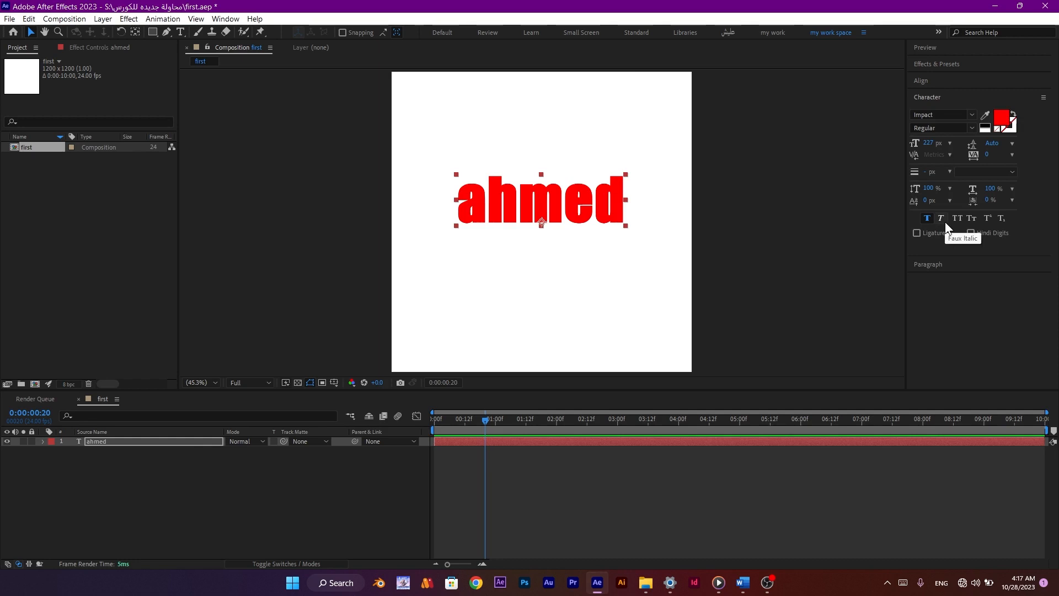
Try stretching the text vertically, and horizontally to 148%, undoing each scale change.
drag(929, 188, 964, 191)
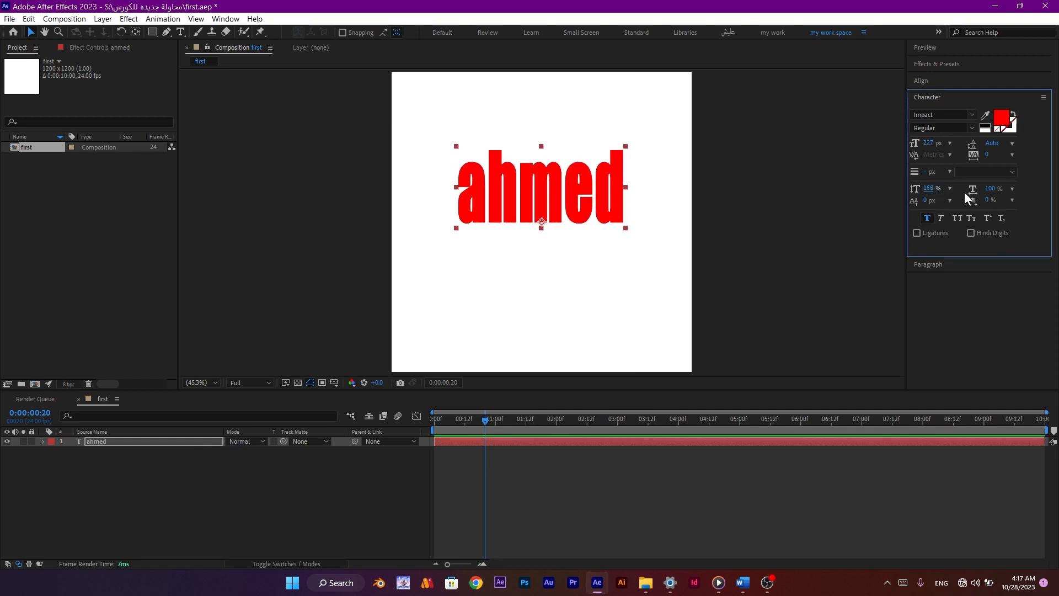
key(ctrl+z)
drag(989, 188, 1014, 191)
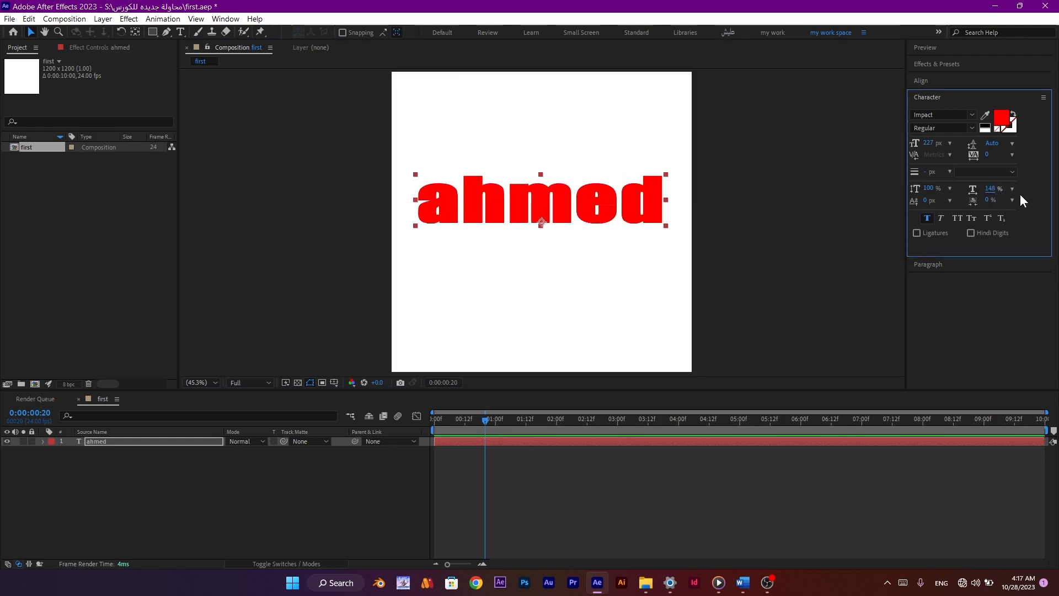
key(ctrl+z)
Experiment with the text's spacing, ending with tracking at 109 and leading at 91 px.
drag(991, 143, 1025, 146)
drag(935, 144, 1016, 155)
key(ctrl+z)
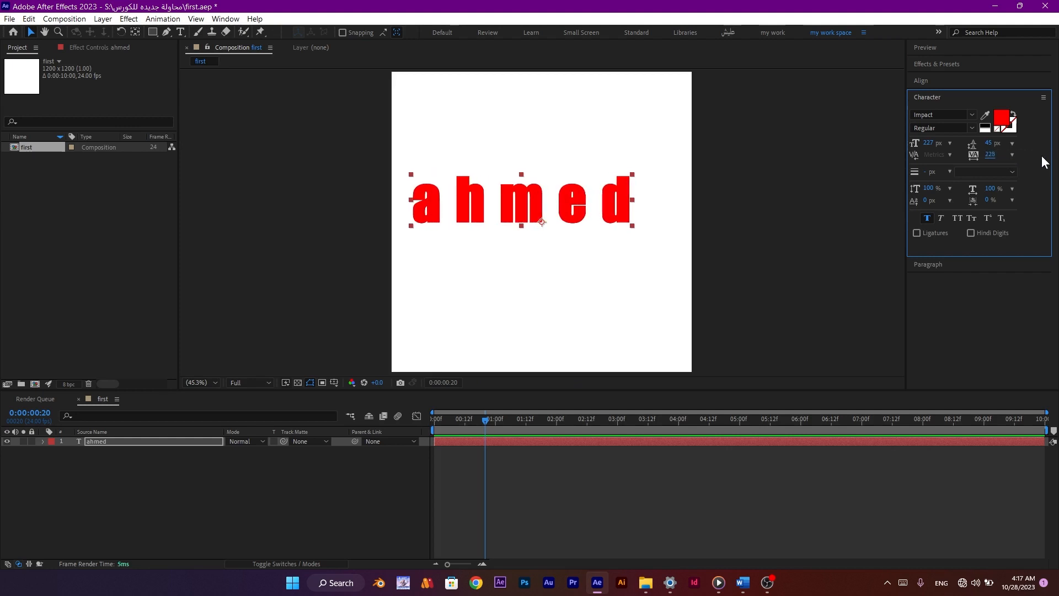
key(ctrl+z)
drag(992, 154, 1056, 156)
key(ctrl+z)
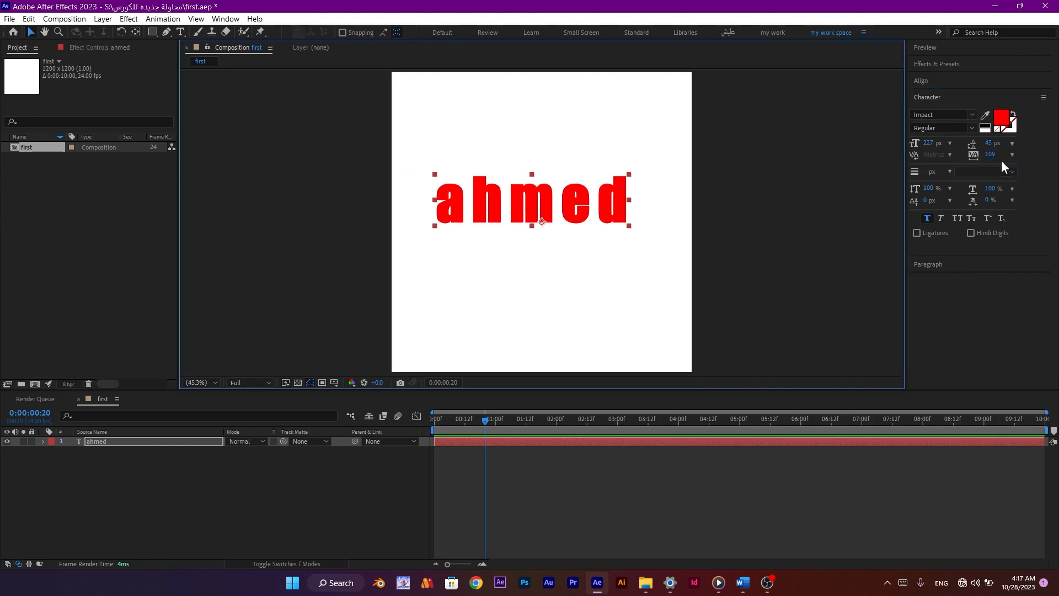
drag(990, 146, 1017, 177)
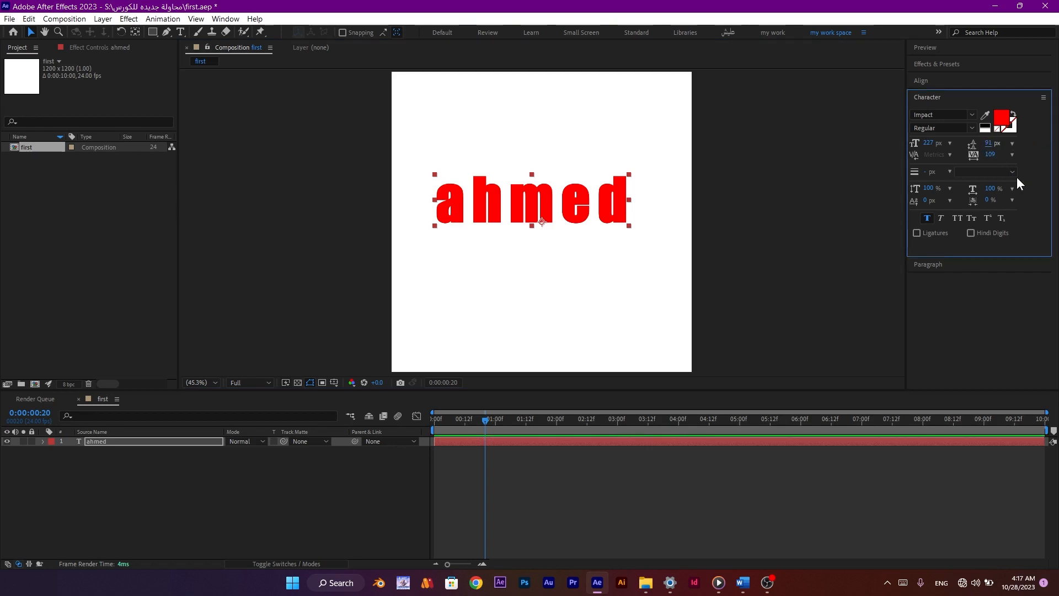
Try faux italic and small caps on the text, turn faux bold off and apply all caps.
click(939, 221)
click(930, 220)
click(939, 219)
click(954, 218)
click(974, 218)
click(956, 218)
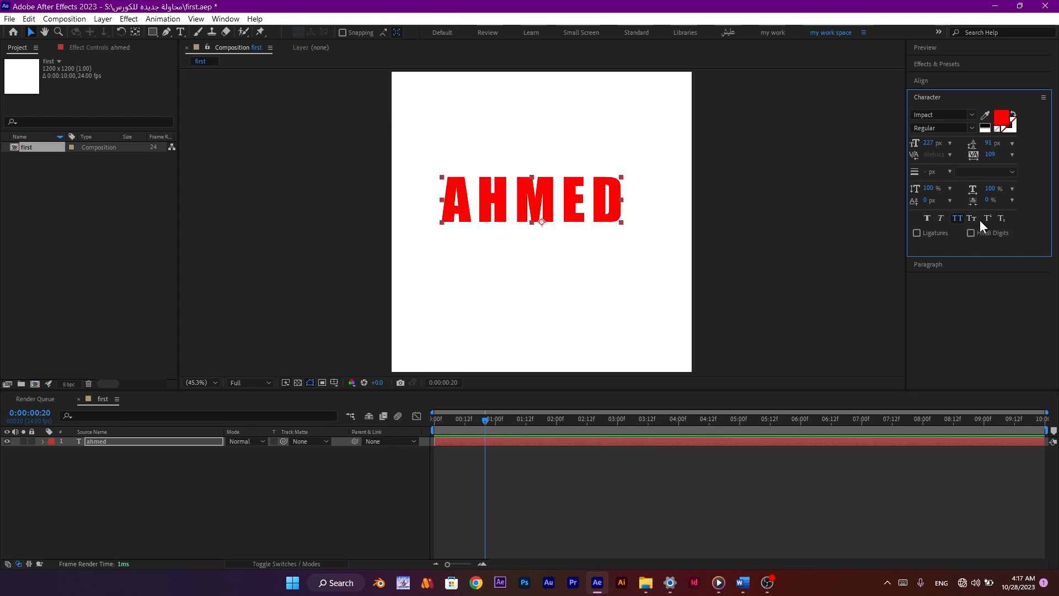
Try small caps with subscript on the text, and switch it to superscript with all caps.
click(972, 217)
click(982, 217)
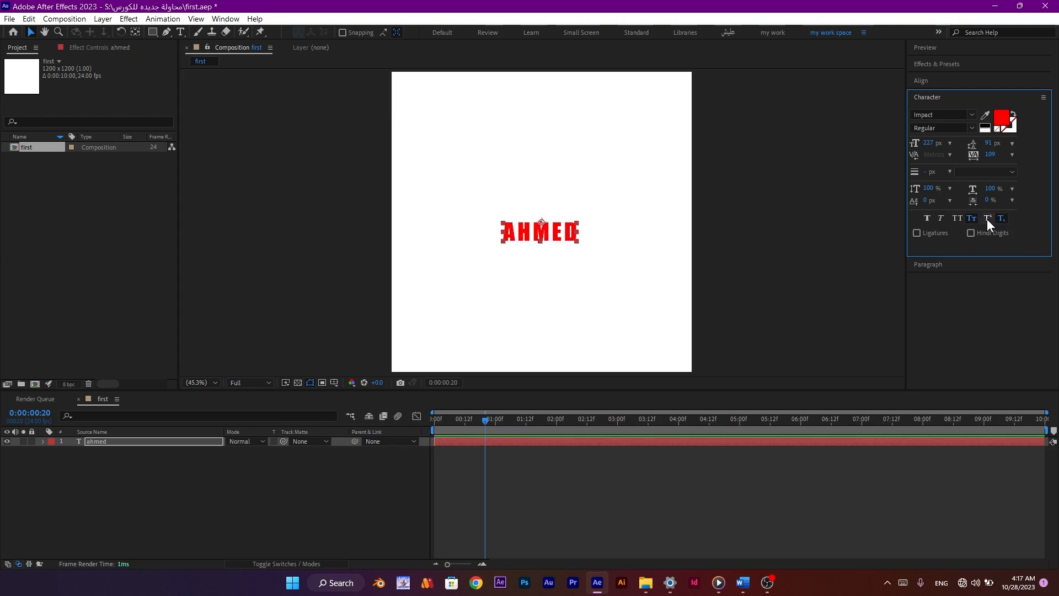
click(987, 218)
click(958, 219)
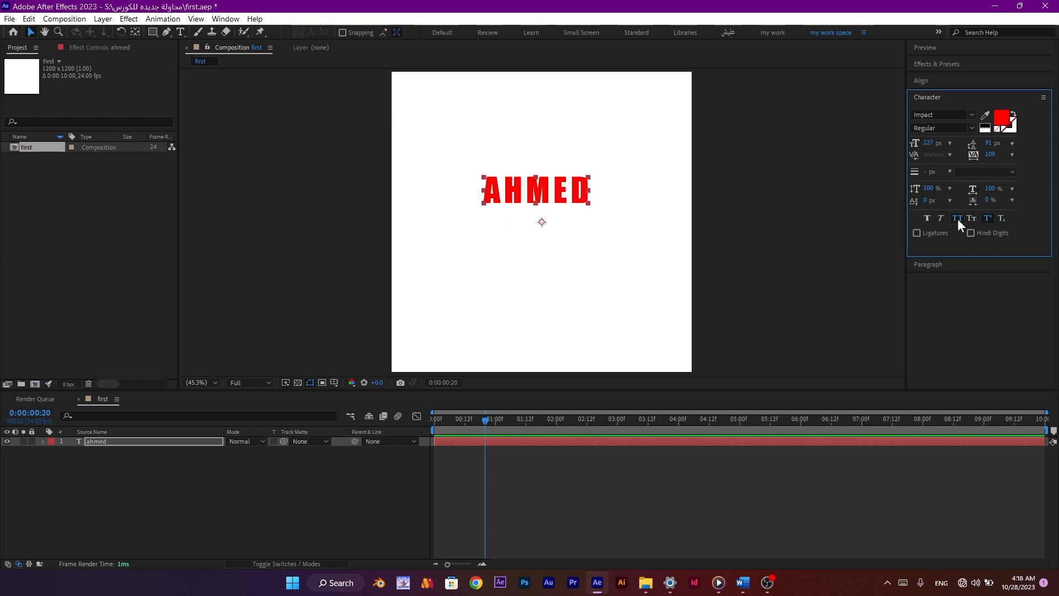
Restore the text to faux bold only, removing all caps and superscript and toggling faux italic on and off.
click(947, 219)
click(932, 218)
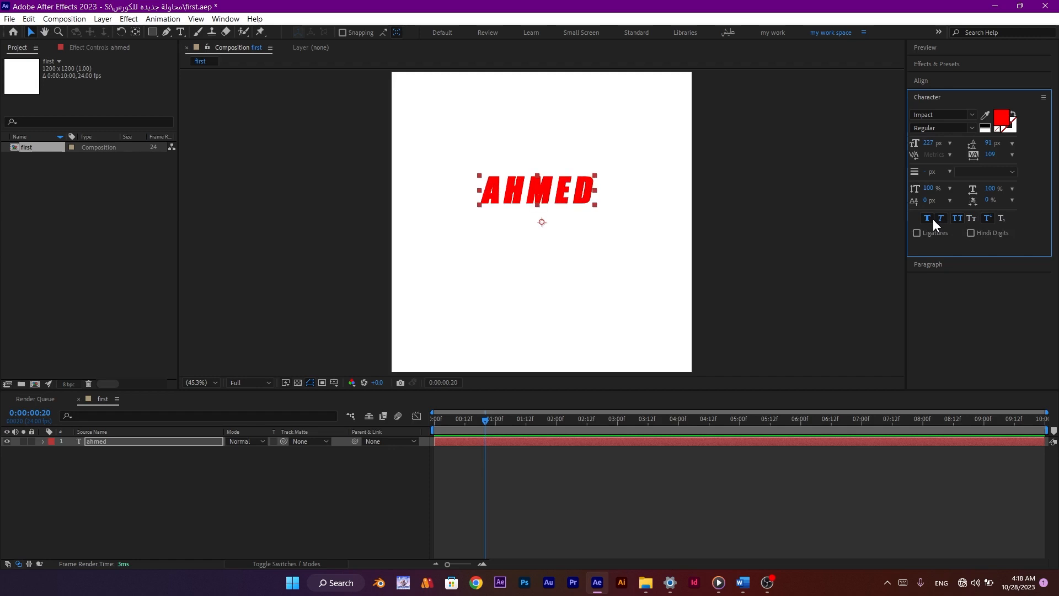
click(959, 220)
click(986, 218)
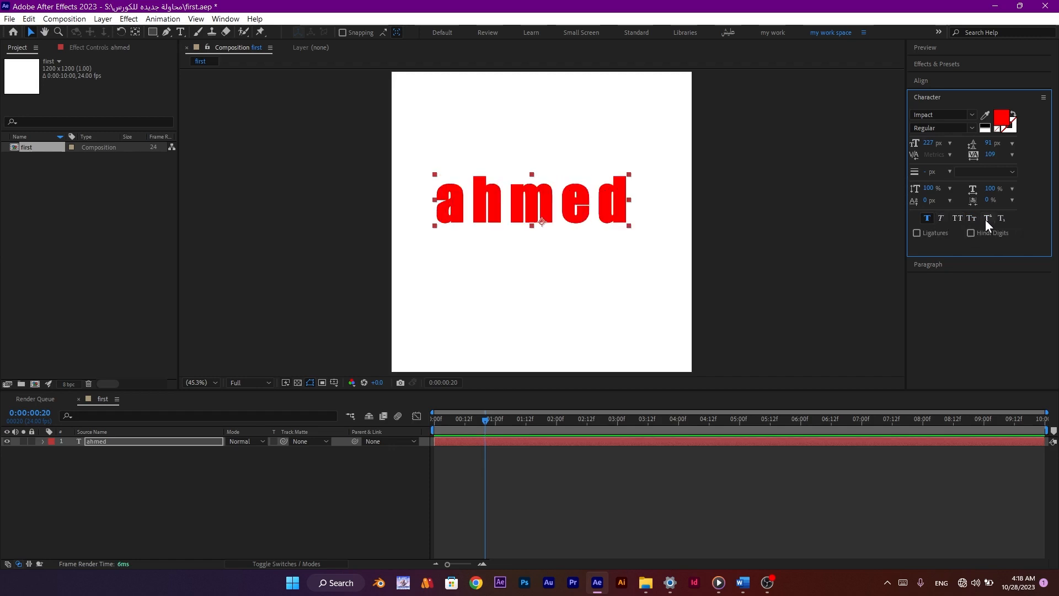
click(939, 219)
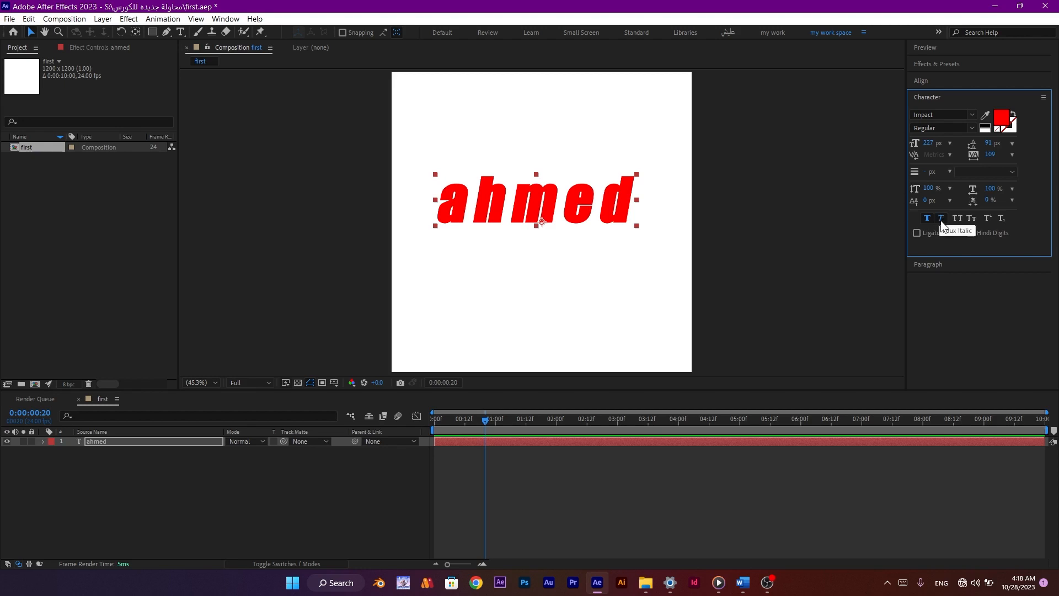
click(940, 219)
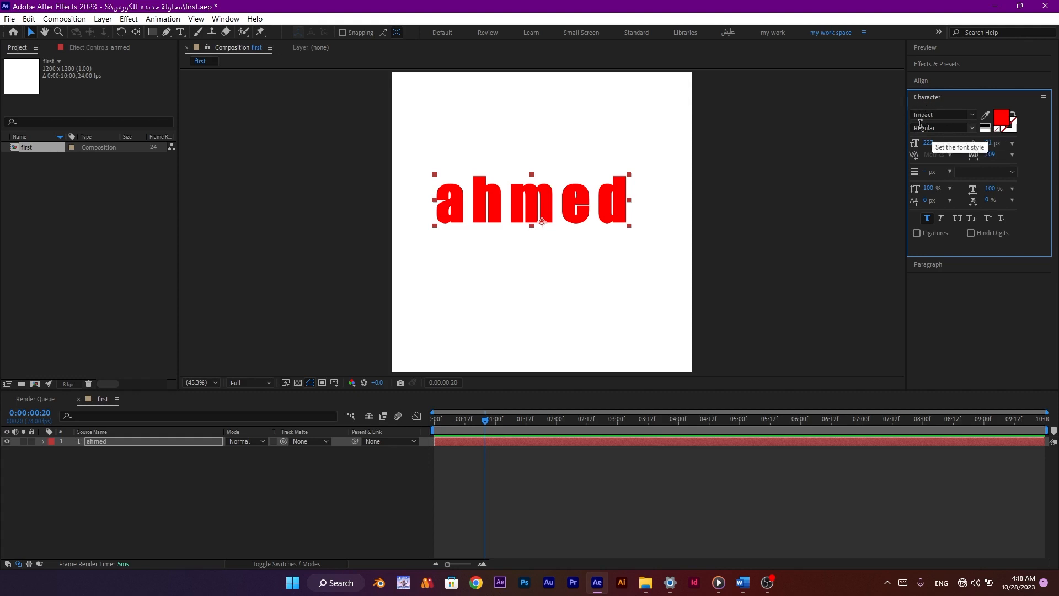
Give the text a black stroke, 000000, and inspect the letter edges closely.
click(1007, 124)
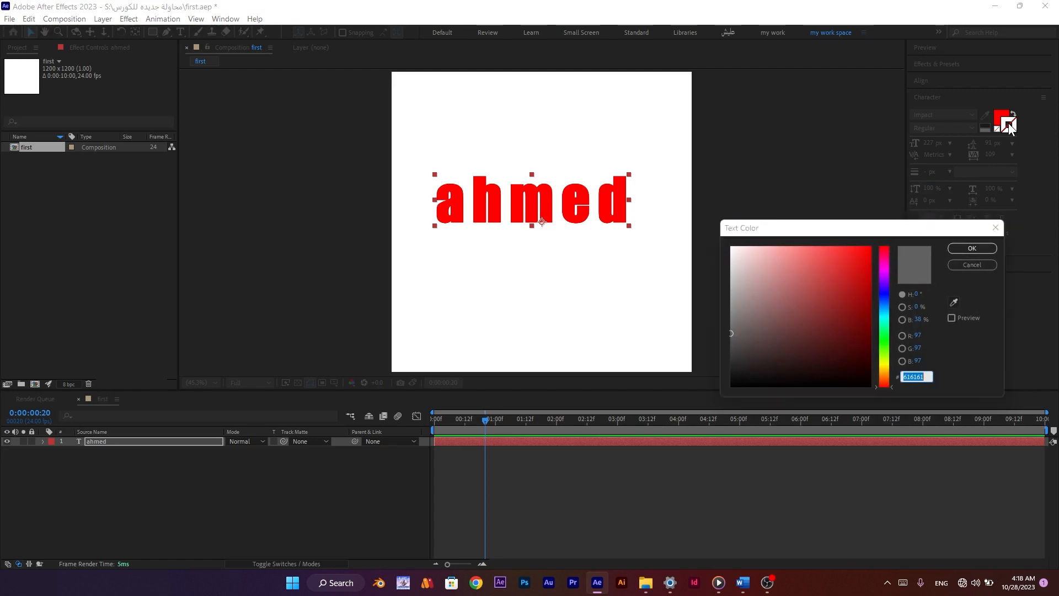
drag(852, 309, 858, 391)
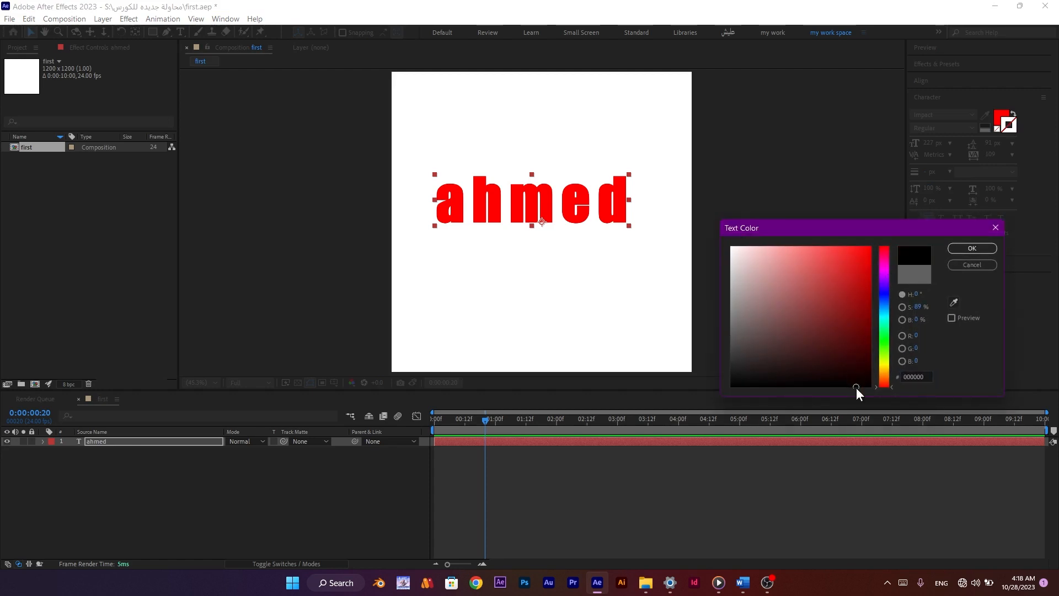
click(959, 250)
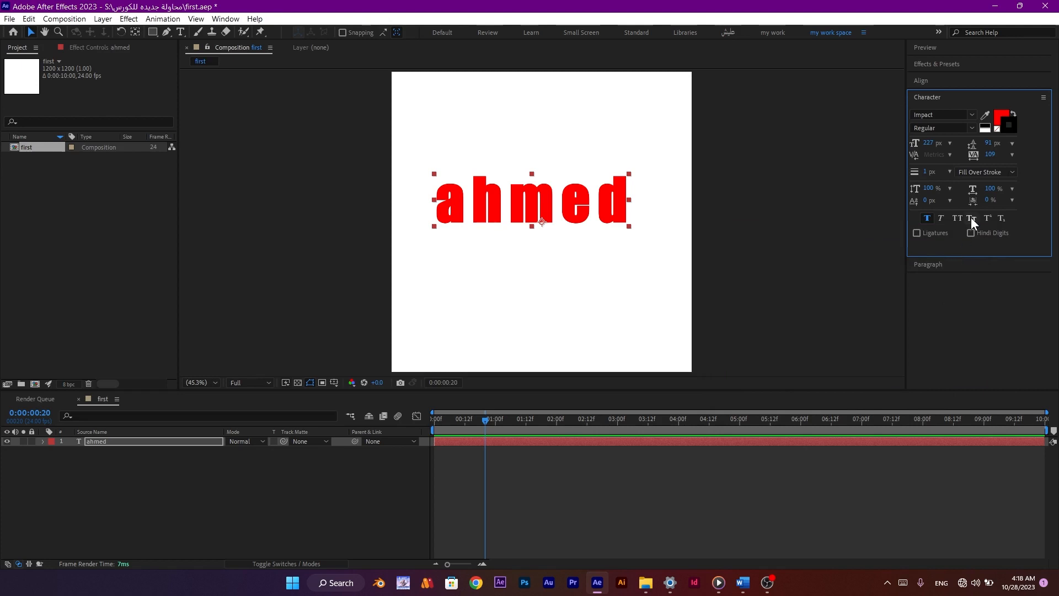
scroll(596, 204, up, 8)
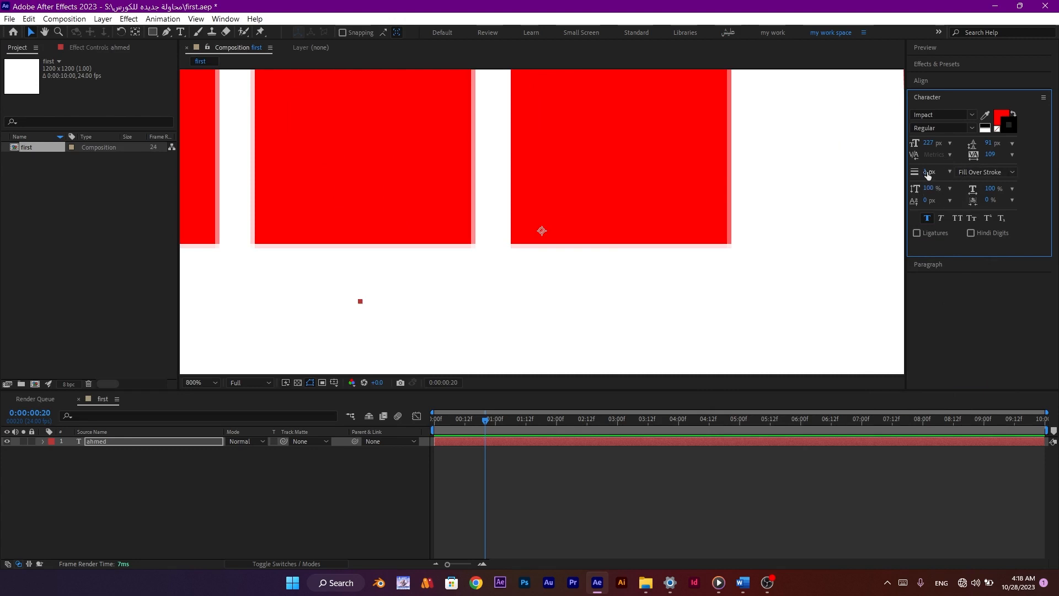
Set the text's stroke width to 13 px, and widen it to 48 px with the fill kept over the stroke.
drag(929, 173, 943, 174)
scroll(700, 243, down, 8)
scroll(698, 242, up, 2)
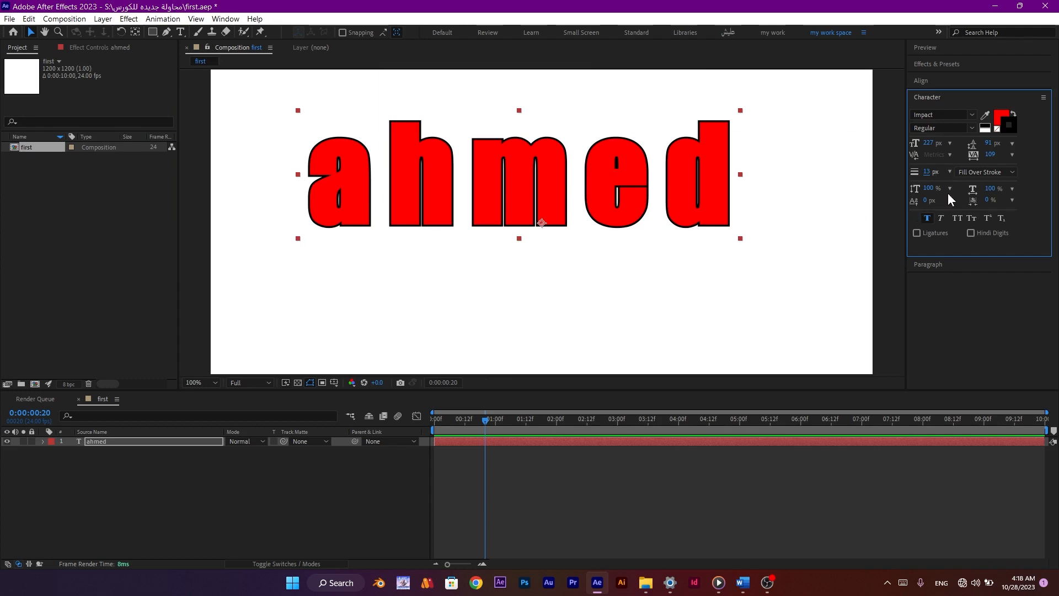
click(975, 174)
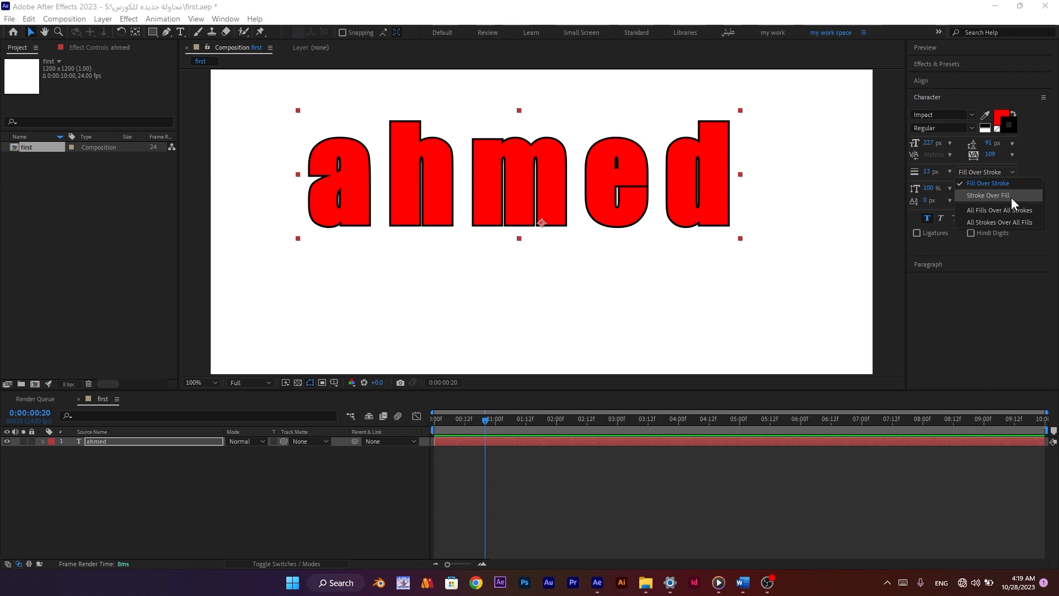
click(1000, 174)
drag(926, 173, 950, 173)
Try All Fills Over All Strokes and All Strokes Over All Fills on the text, and return to All Fills Over All Strokes.
click(991, 173)
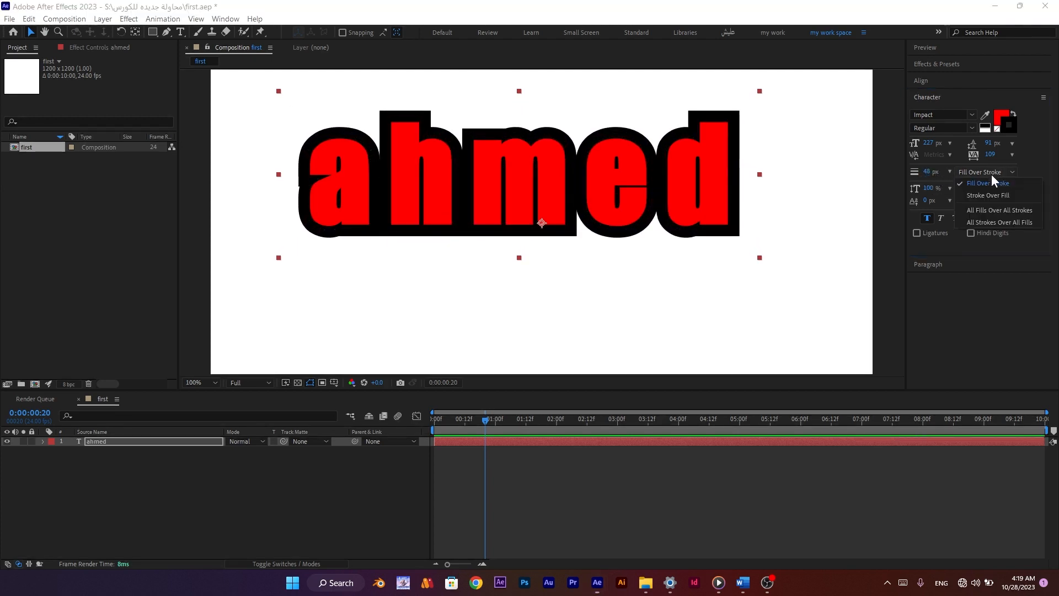
click(1000, 210)
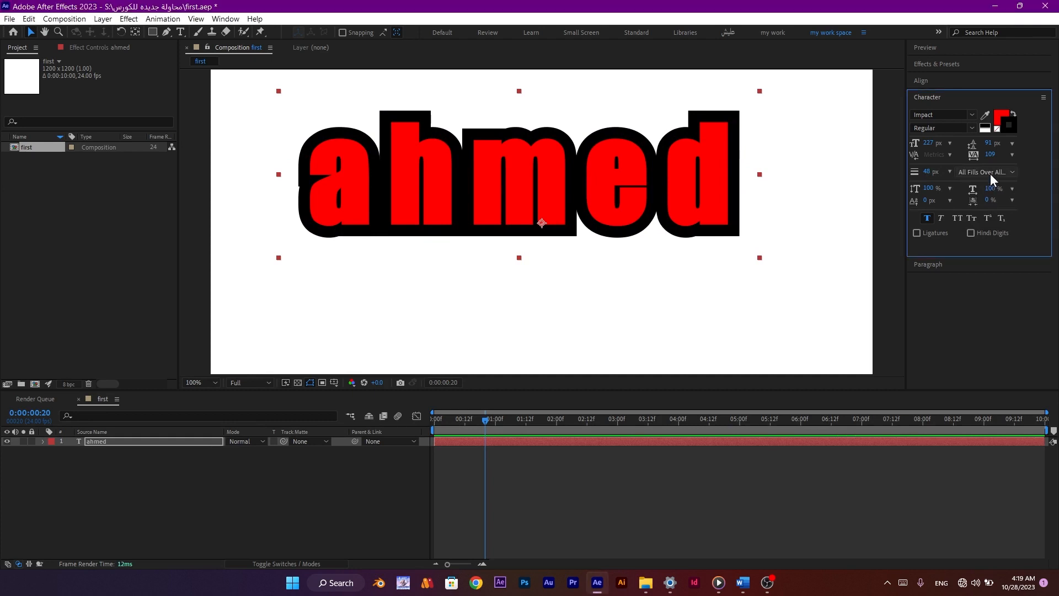
click(991, 173)
click(1004, 219)
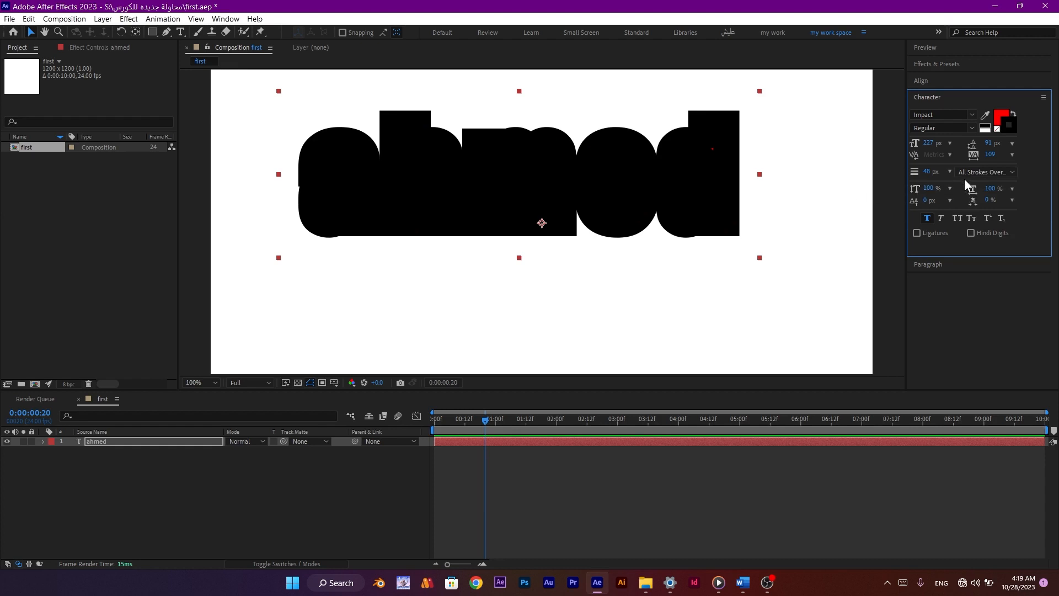
click(983, 172)
click(995, 210)
click(985, 173)
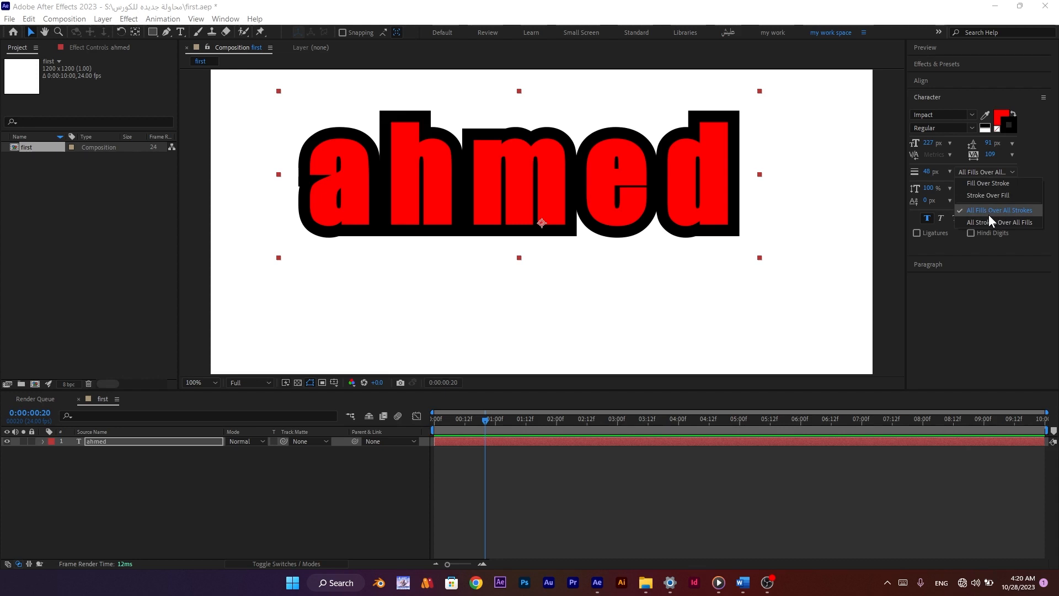
click(1001, 303)
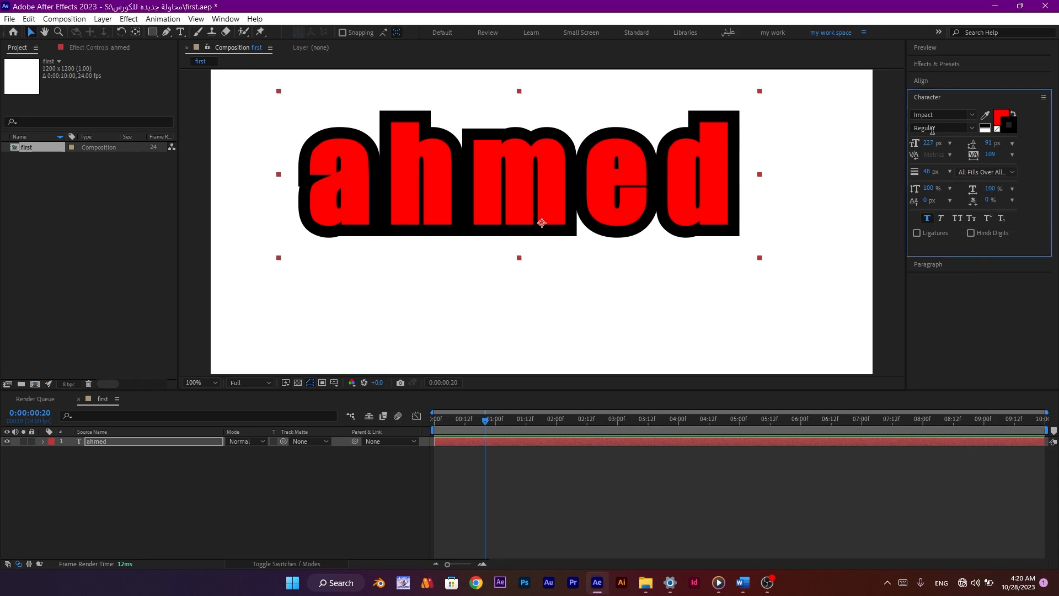
Collapse the character settings and delete the text layer from the composition.
click(926, 94)
click(564, 473)
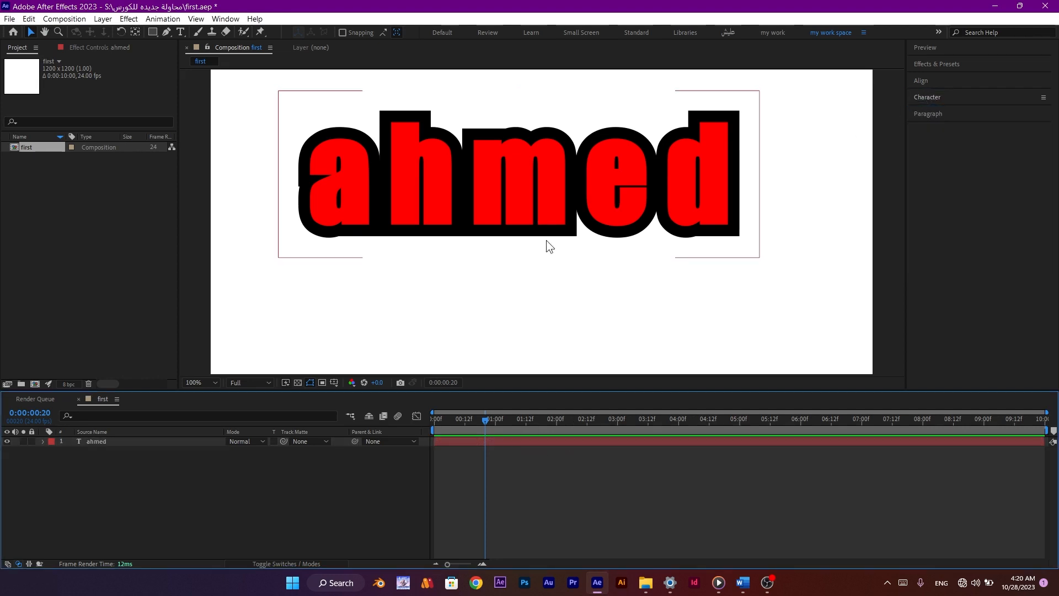
scroll(571, 272, down, 4)
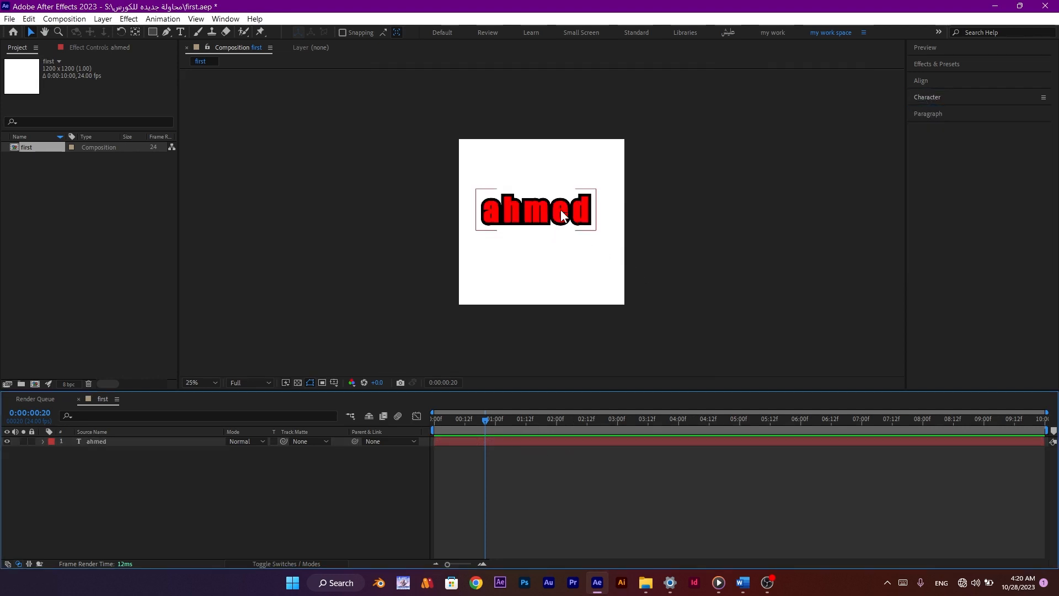
scroll(551, 218, up, 2)
scroll(552, 218, down, 1)
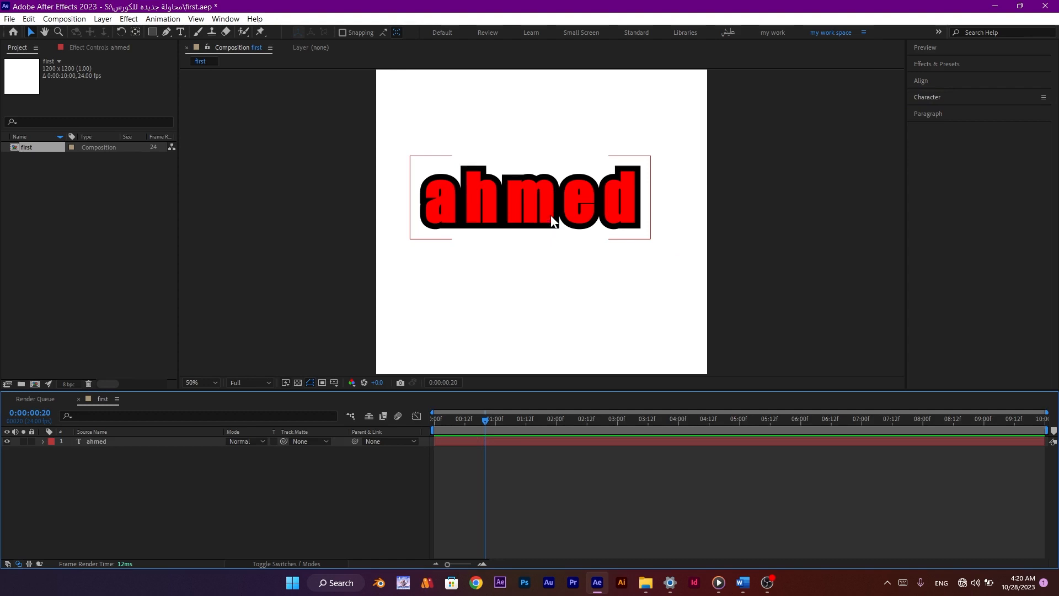
click(552, 223)
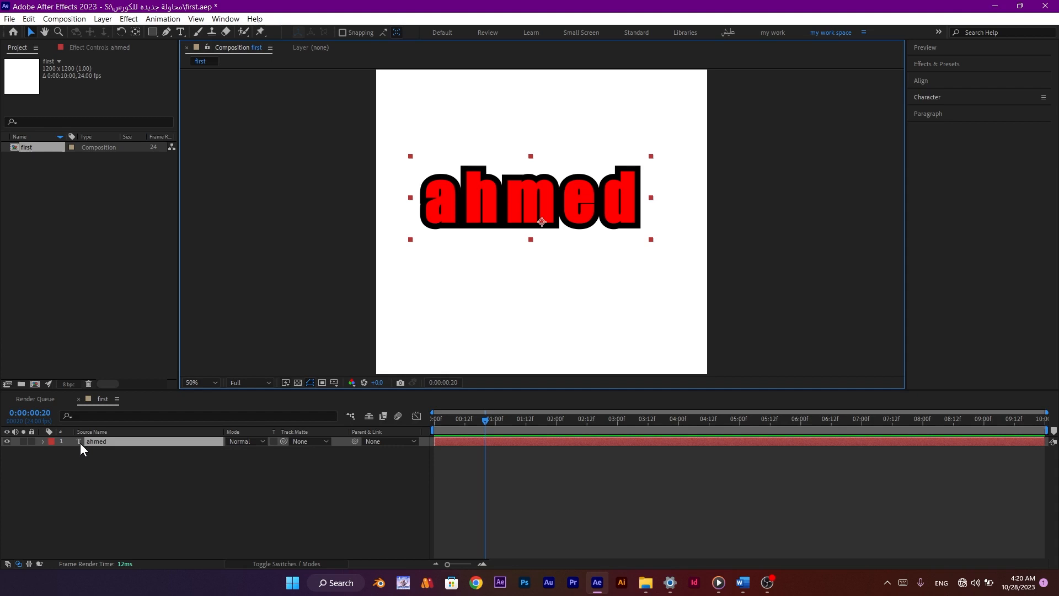
click(164, 450)
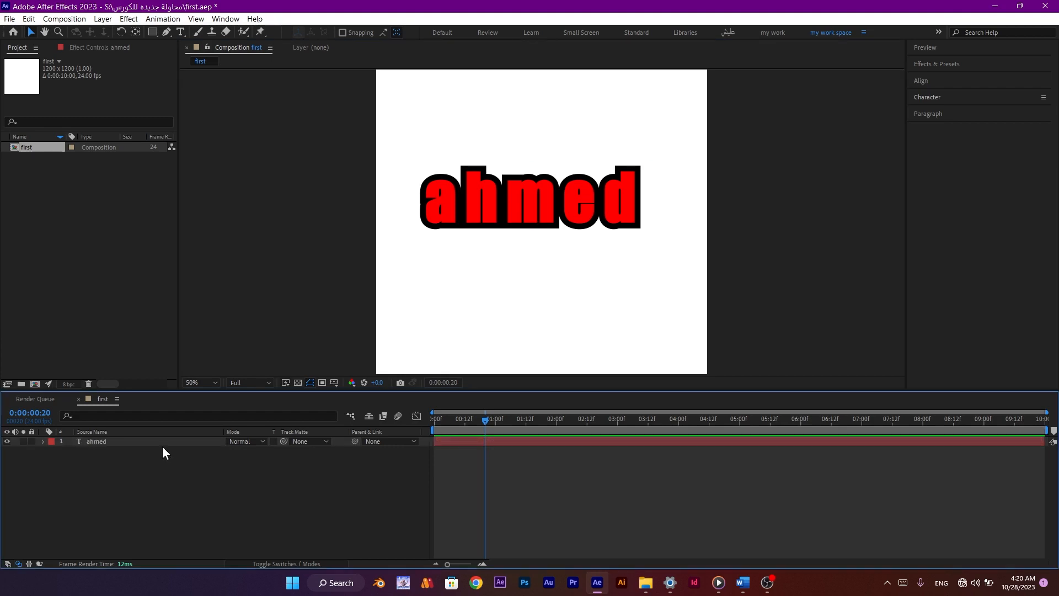
click(162, 442)
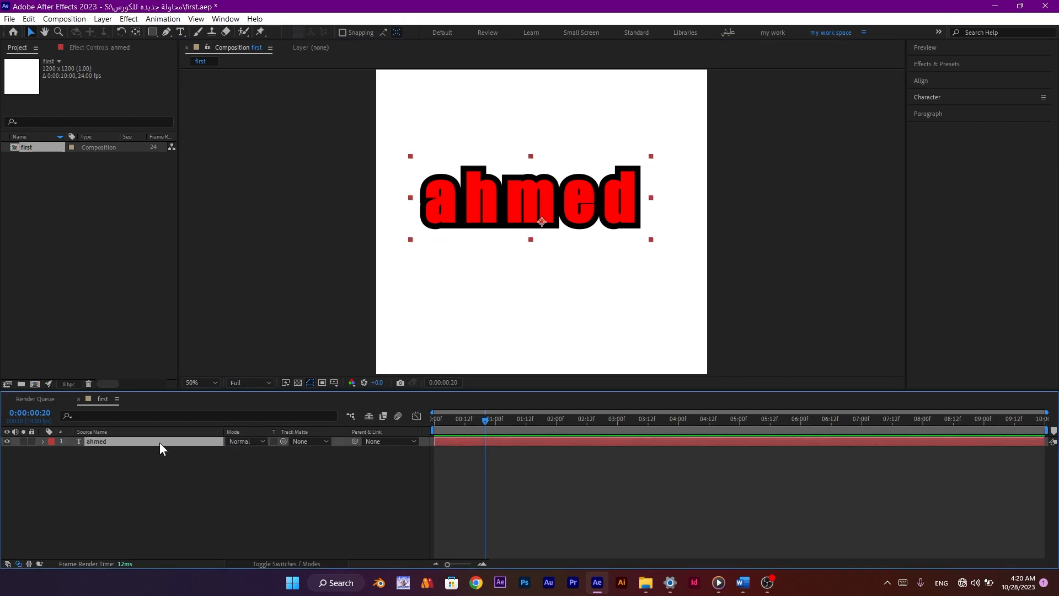
key(Delete)
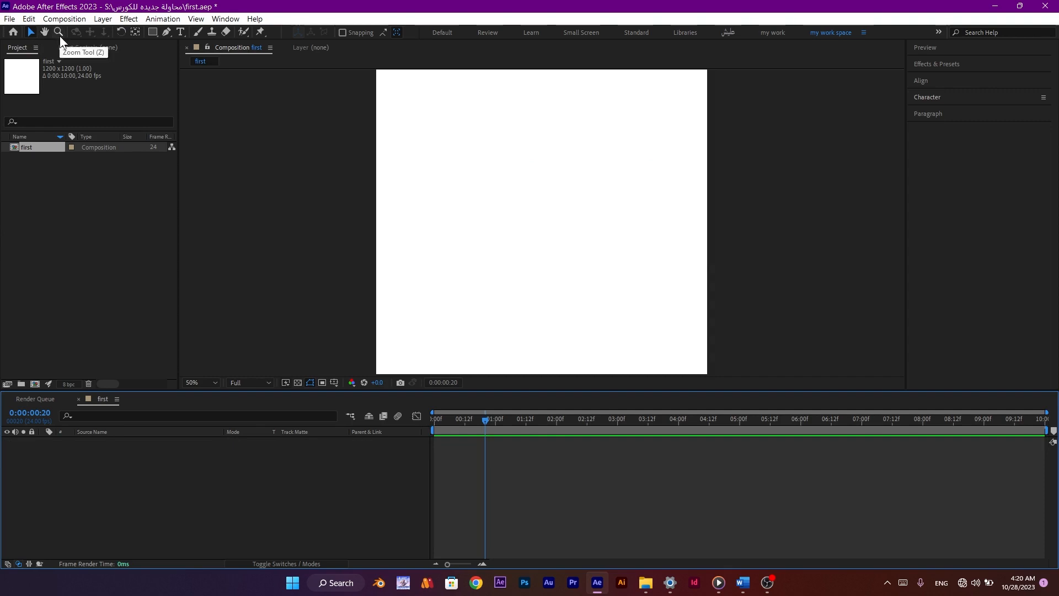
Activate the Rectangle tool and create a new empty shape layer in the composition.
click(152, 32)
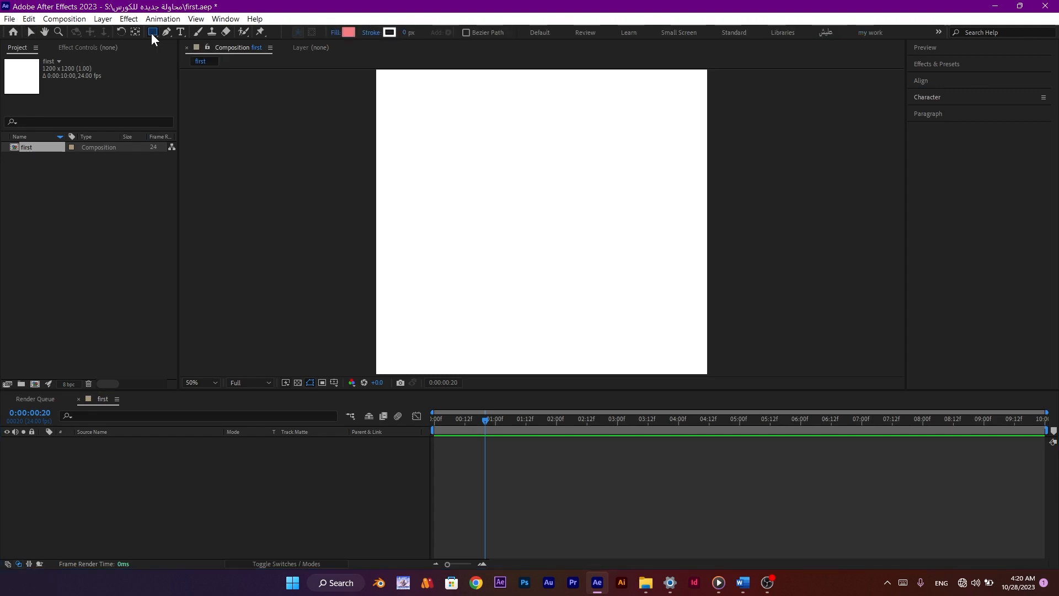
right_click(274, 485)
mouse_move(386, 345)
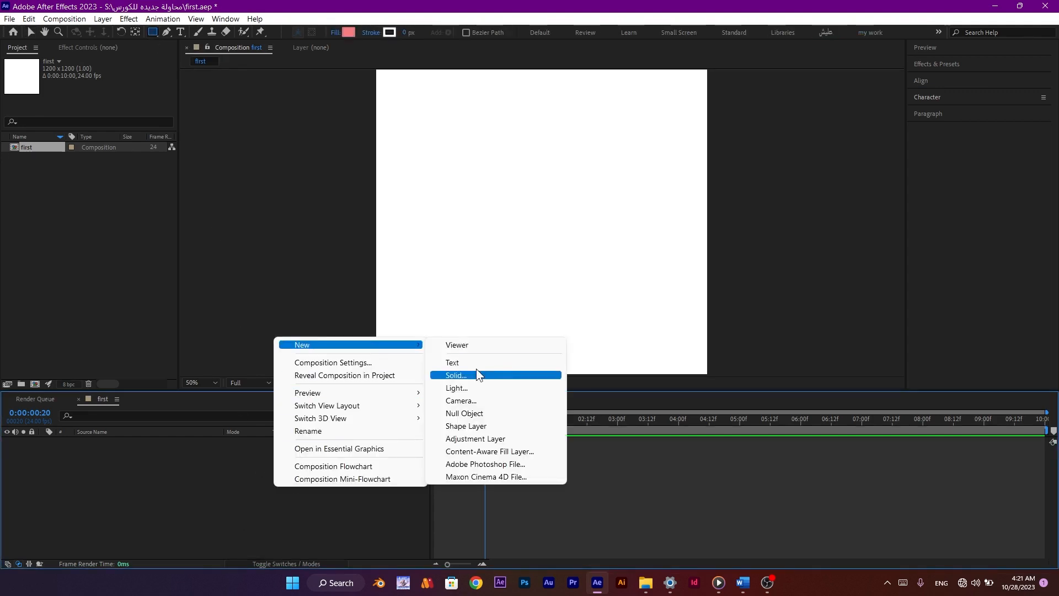
click(481, 426)
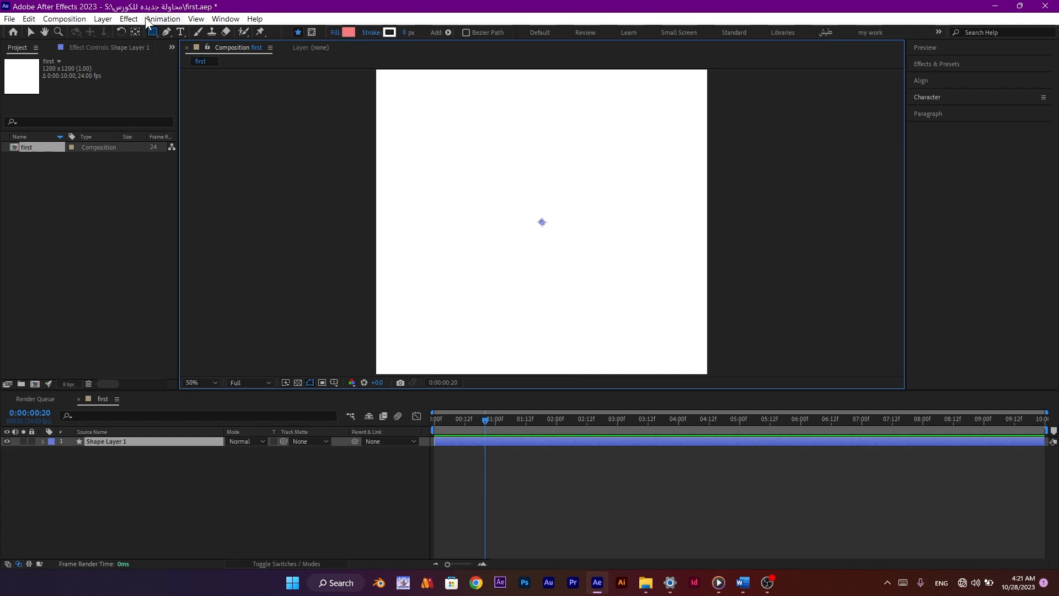
Examine the empty shape layer's contents and transform properties, and collapse the layer again.
click(43, 441)
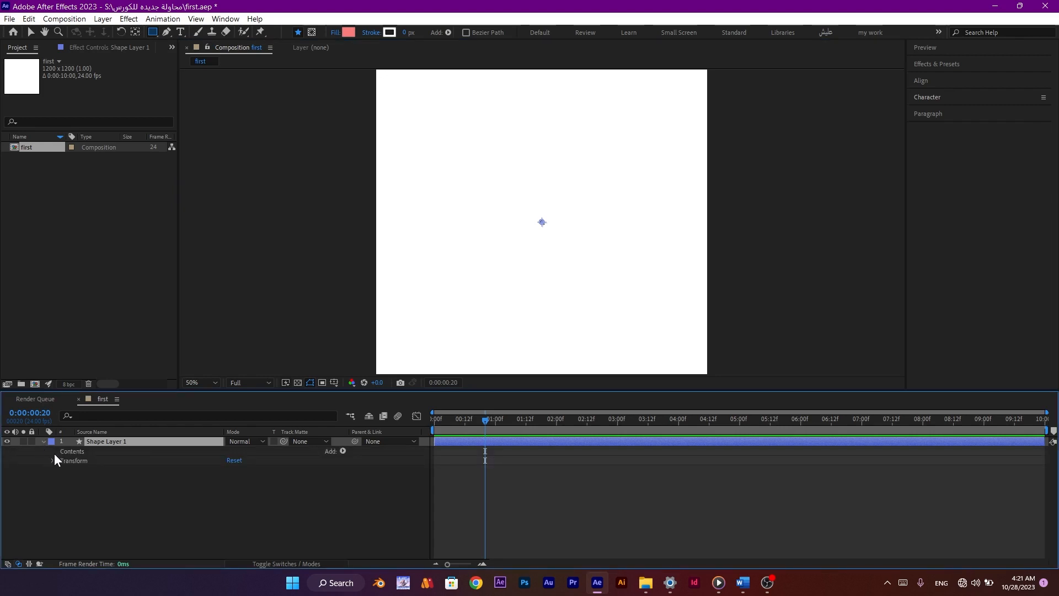
click(53, 461)
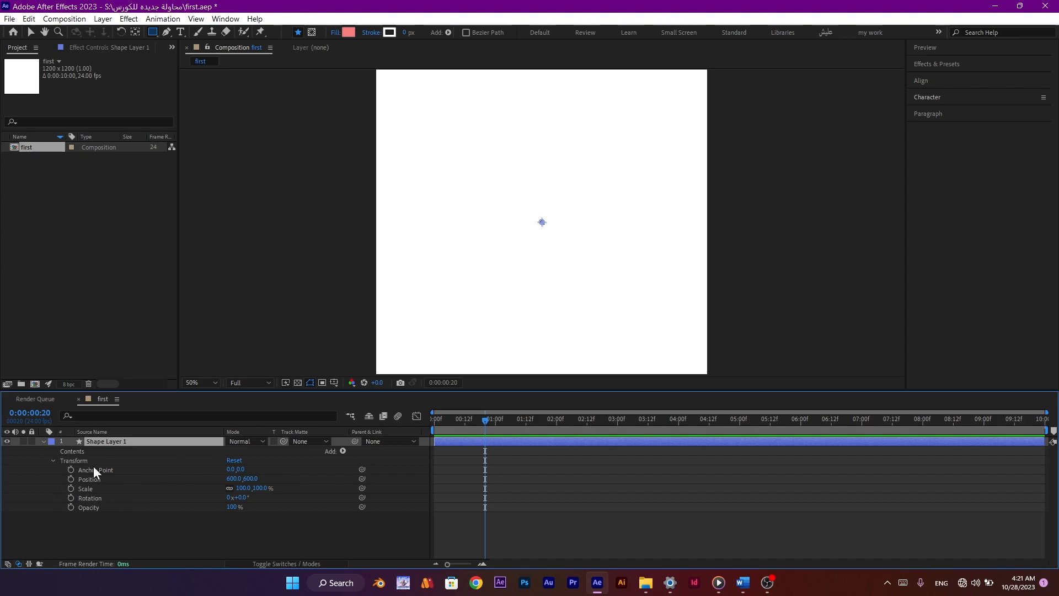
click(53, 460)
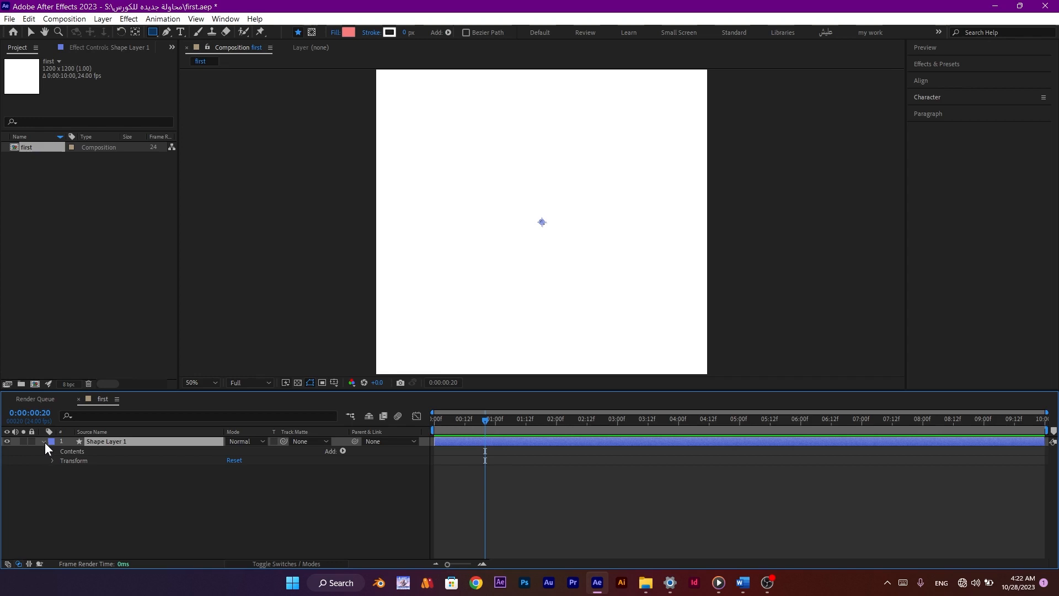
click(45, 441)
click(42, 441)
click(42, 442)
click(42, 442)
click(42, 442)
click(42, 441)
click(52, 461)
click(41, 442)
Draw a pink-filled square near the composition's centre with the Rectangle tool, on a separate new shape layer.
click(178, 484)
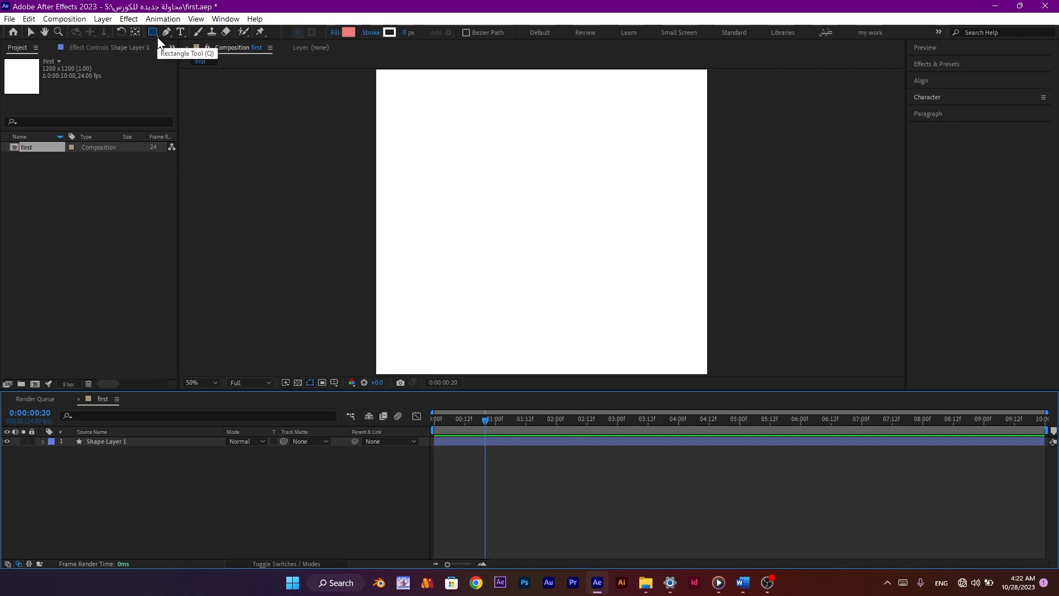
drag(157, 37, 236, 29)
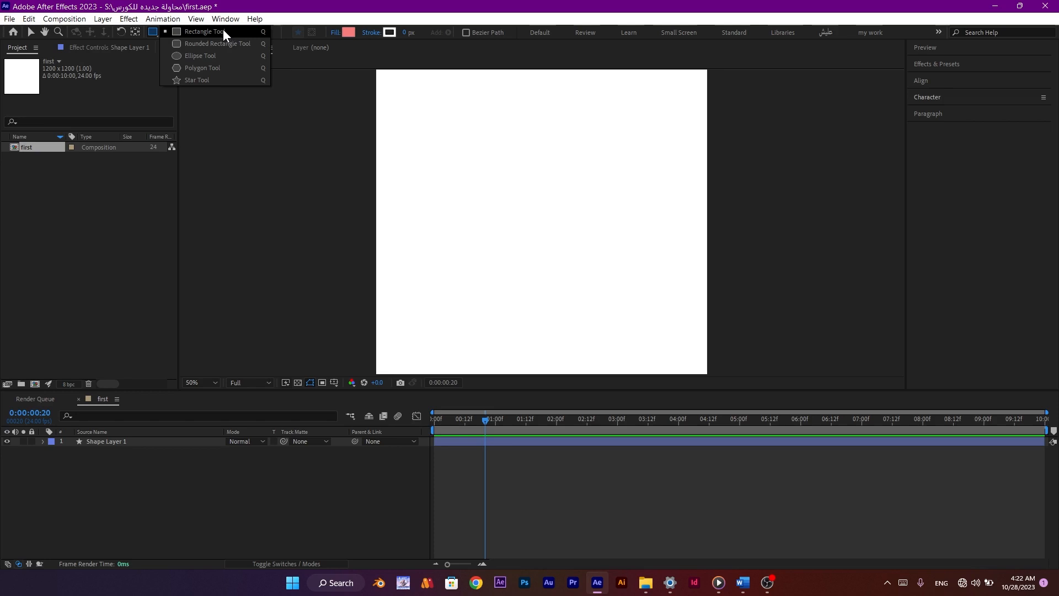
click(236, 81)
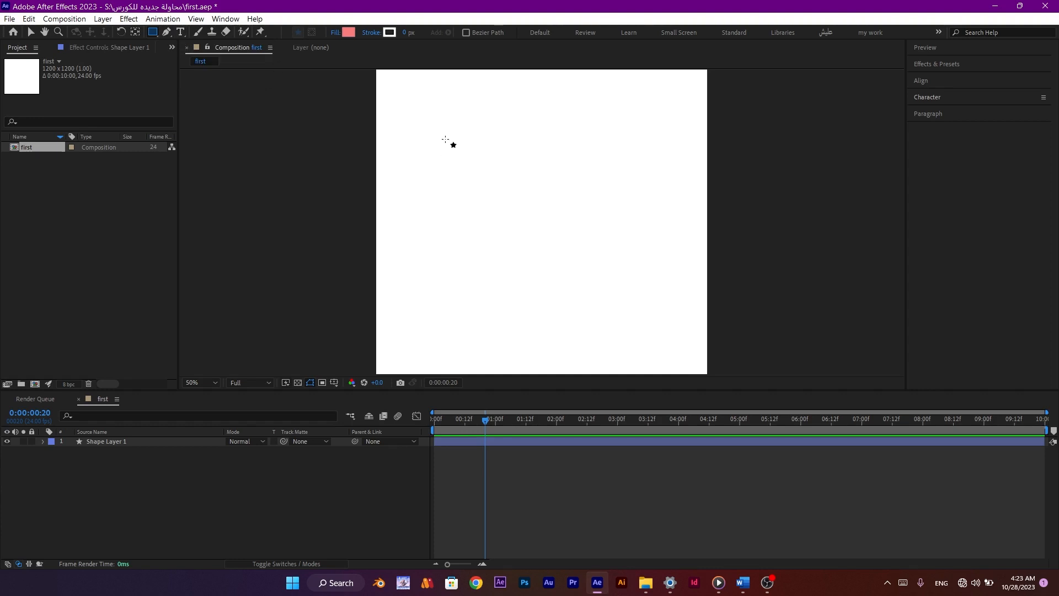
mouse_move(445, 139)
mouse_down()
mouse_move(624, 317)
mouse_move(590, 315)
mouse_move(544, 287)
mouse_move(514, 246)
mouse_move(525, 233)
mouse_move(606, 325)
mouse_move(522, 267)
mouse_move(549, 371)
mouse_move(622, 277)
mouse_move(630, 218)
mouse_move(541, 313)
mouse_move(646, 262)
mouse_move(657, 346)
mouse_move(638, 347)
mouse_up()
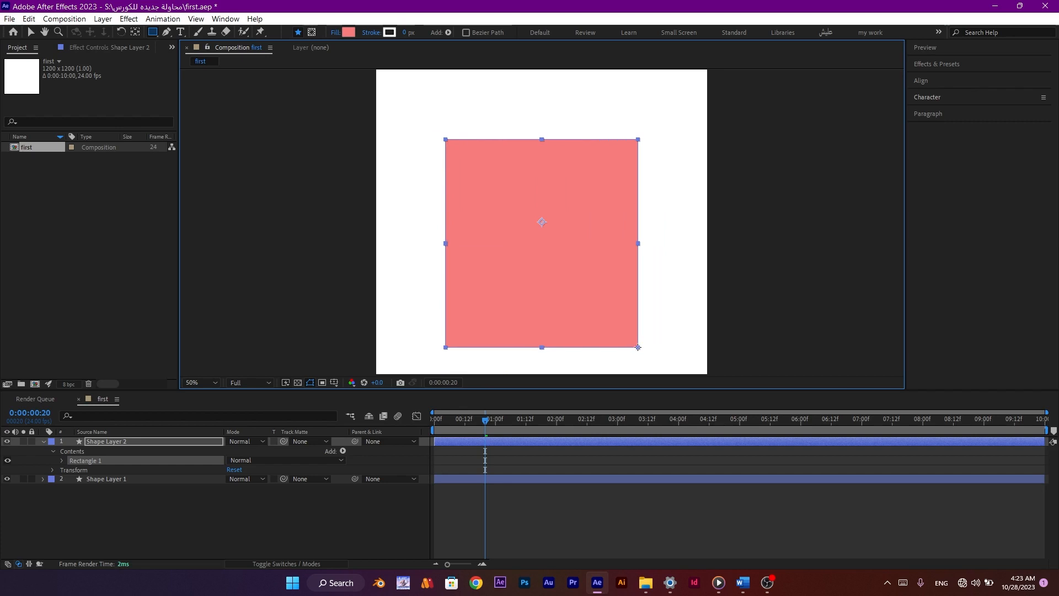
drag(638, 347, 623, 295)
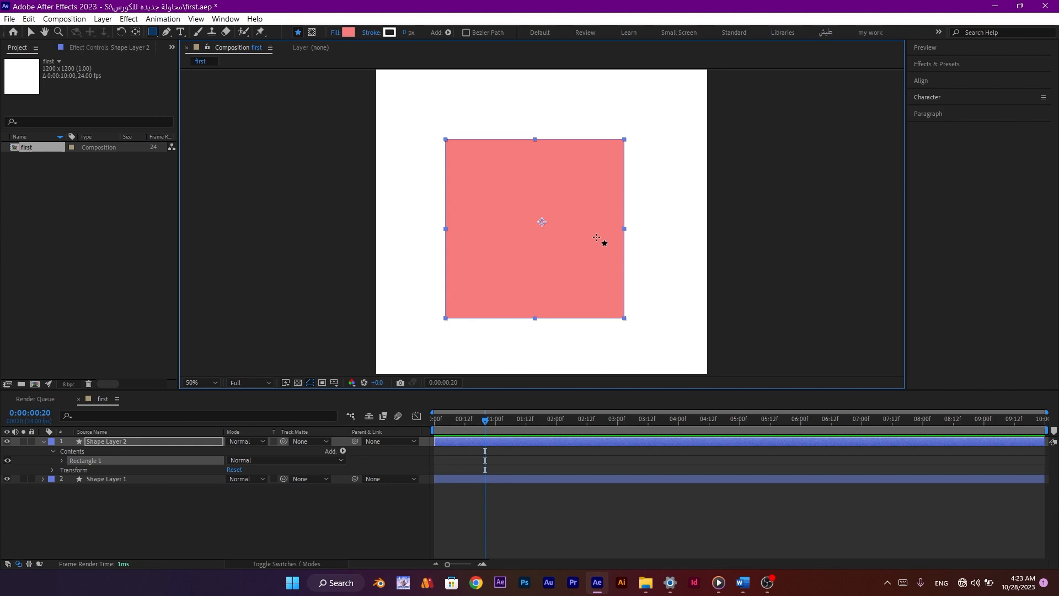
Delete the empty shape layer and the shape layer containing the square.
click(133, 478)
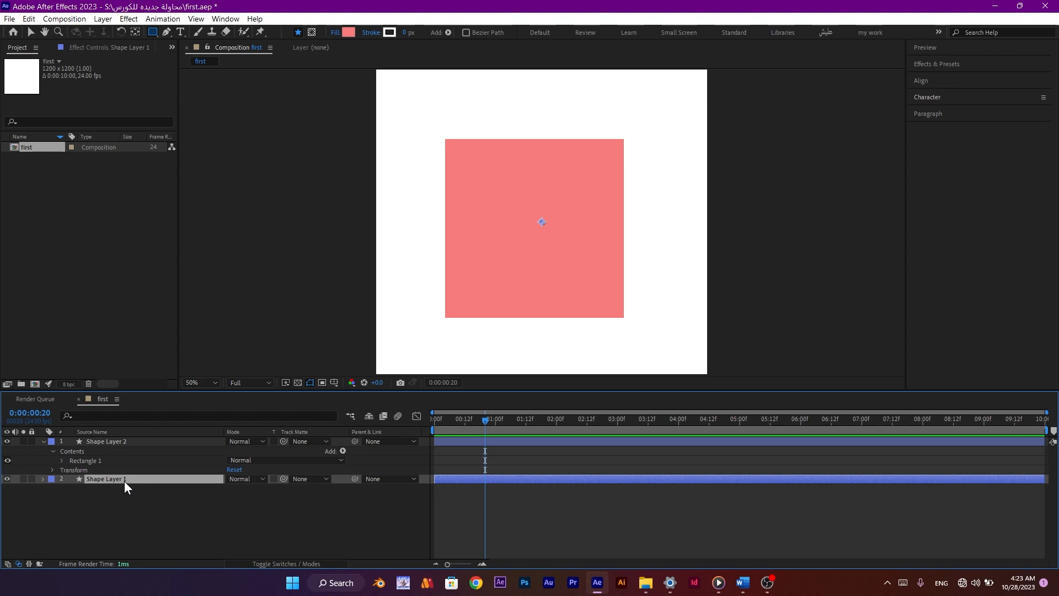
key(Delete)
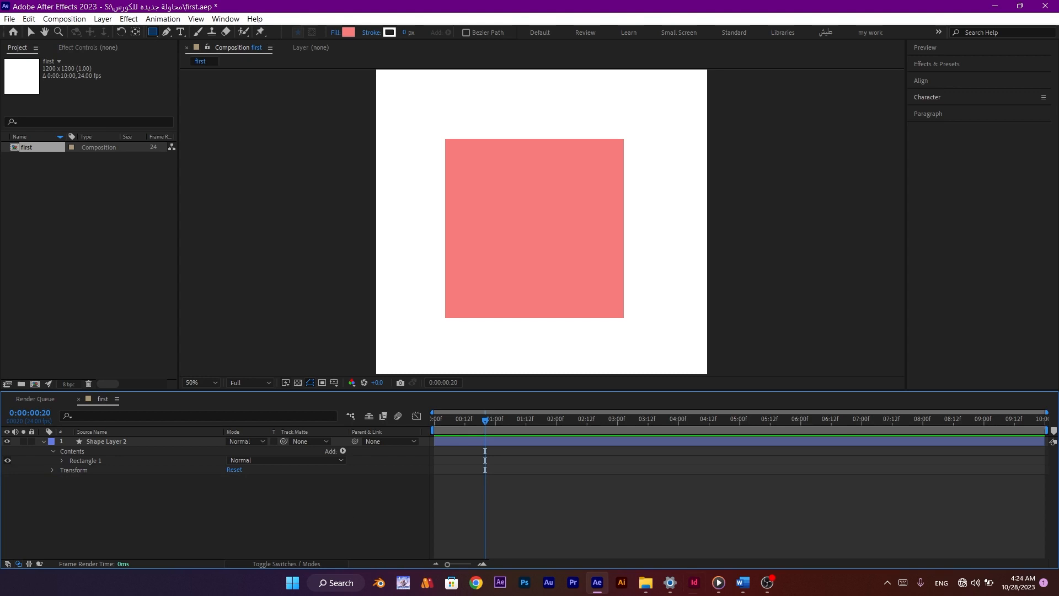
click(489, 438)
click(152, 440)
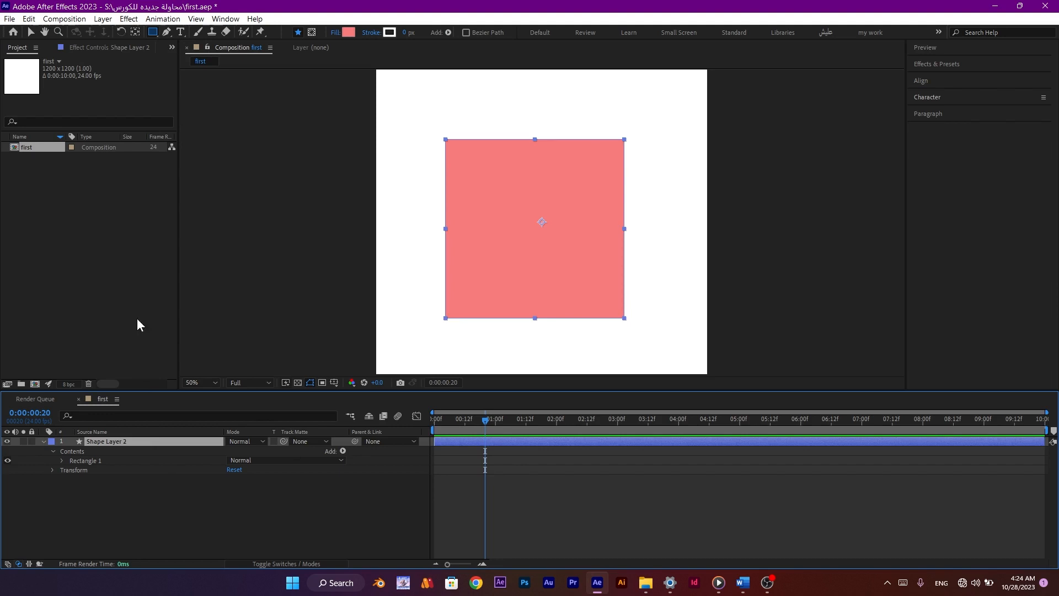
key(Delete)
Draw a pink-filled circle near the composition's centre with the Ellipse tool.
click(153, 32)
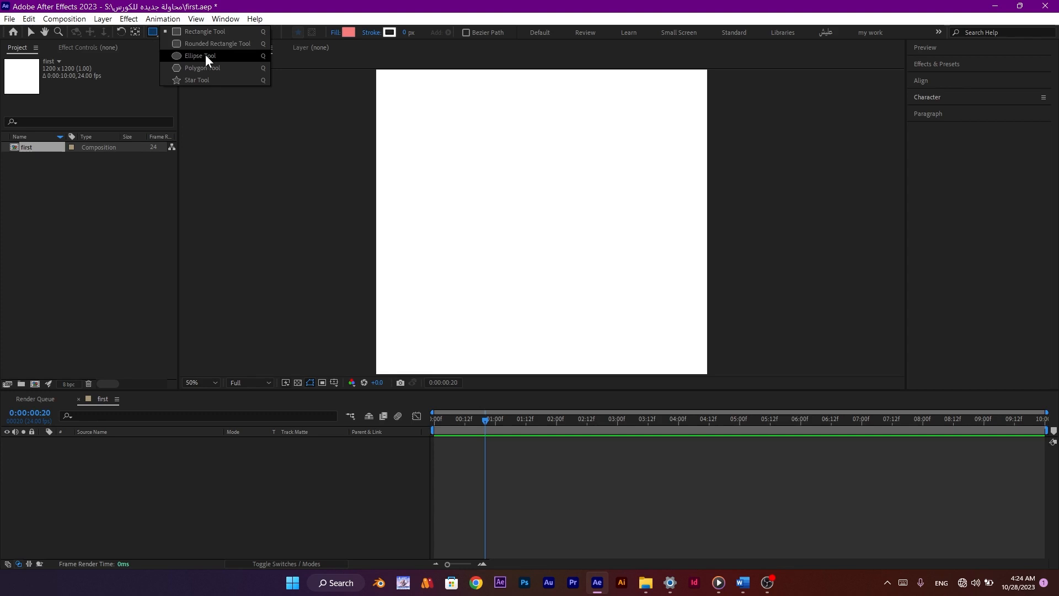
click(205, 54)
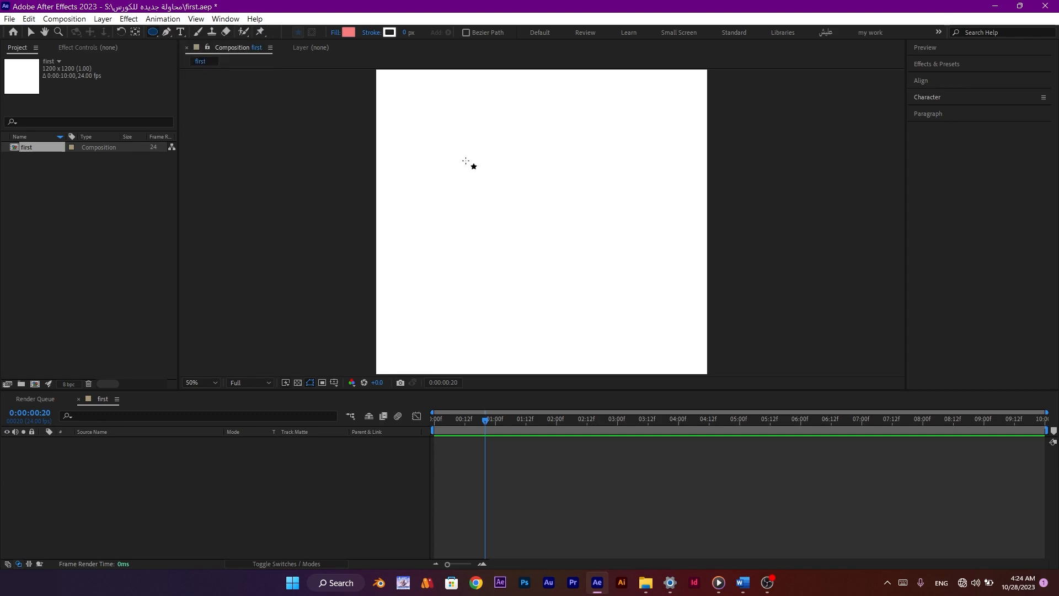
drag(454, 131, 613, 304)
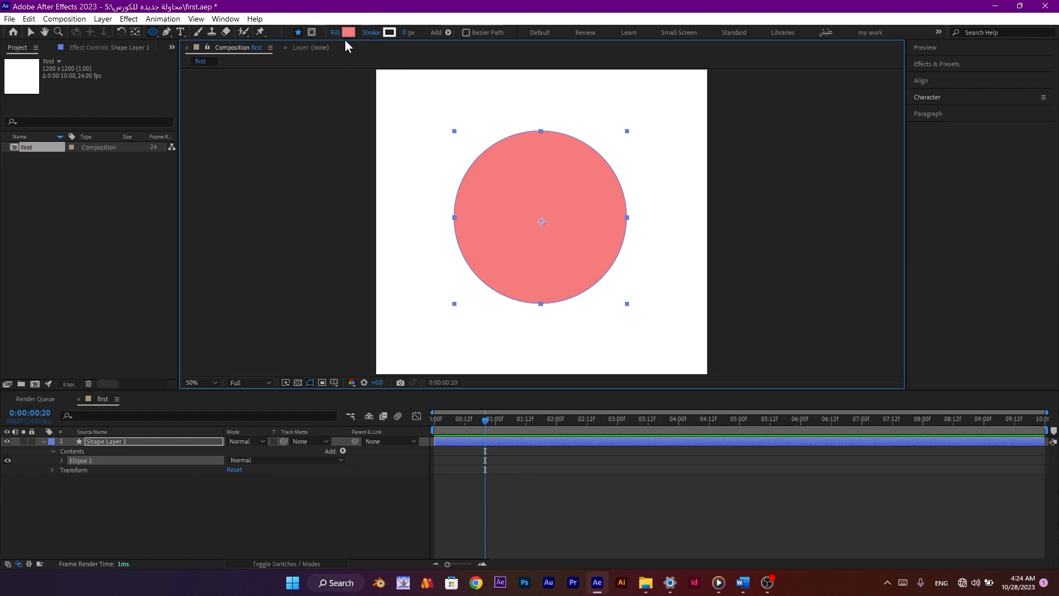
Give the circle a red stroke, FF0000, with a width of 15 px.
click(388, 33)
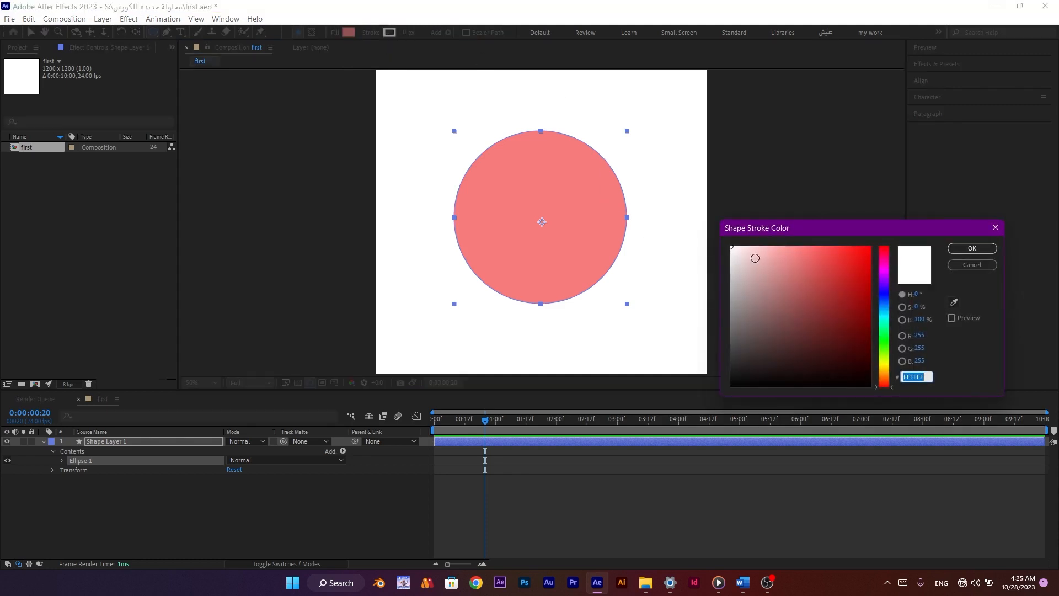
text(FF0000)
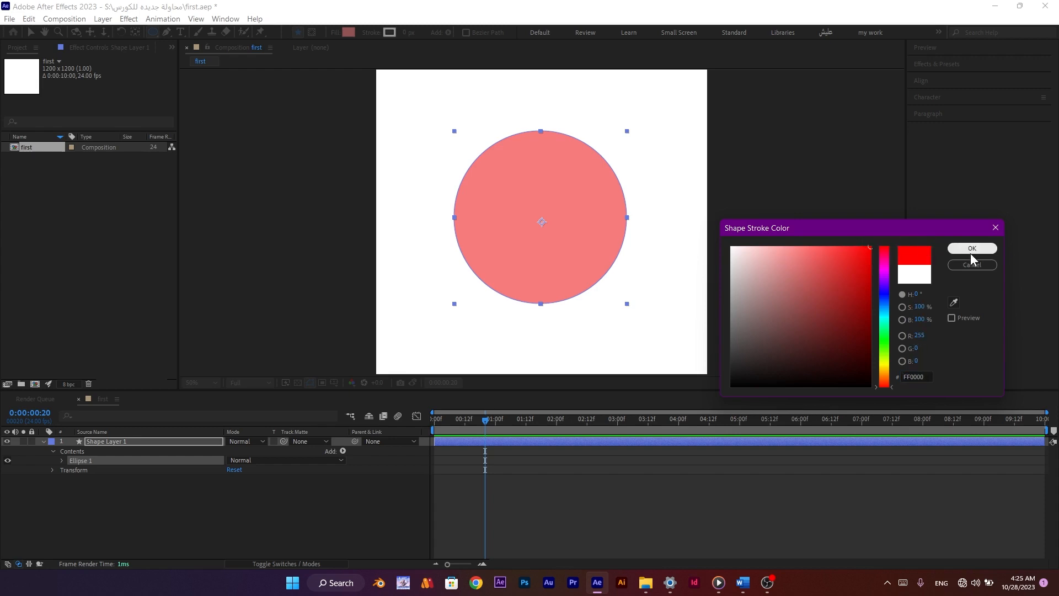
click(972, 251)
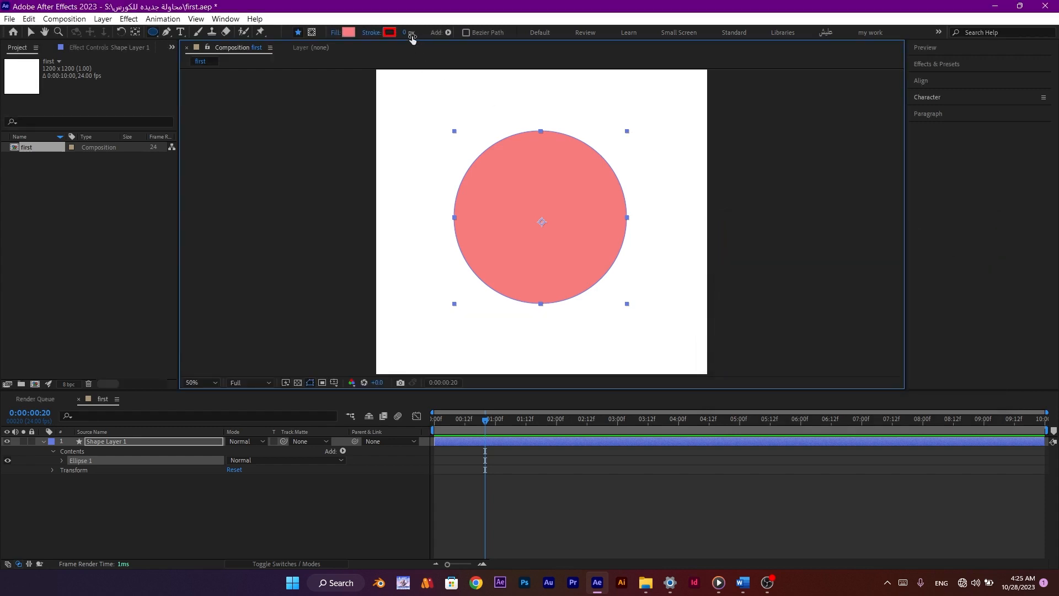
drag(409, 36, 417, 34)
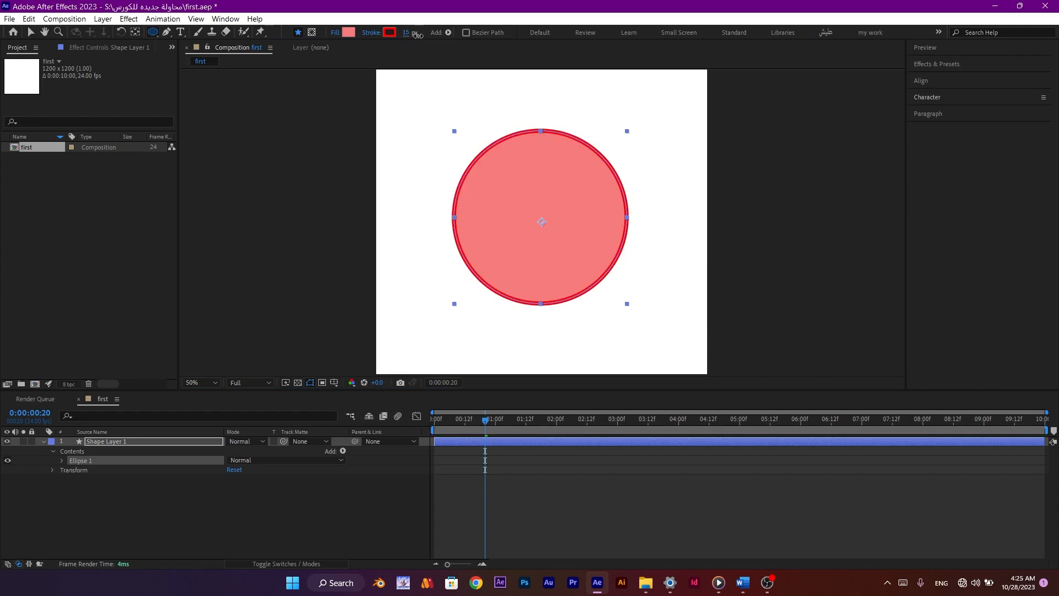
Increase the circle's stroke width to 22 px and change its fill colour to black, 000000.
drag(417, 35, 423, 37)
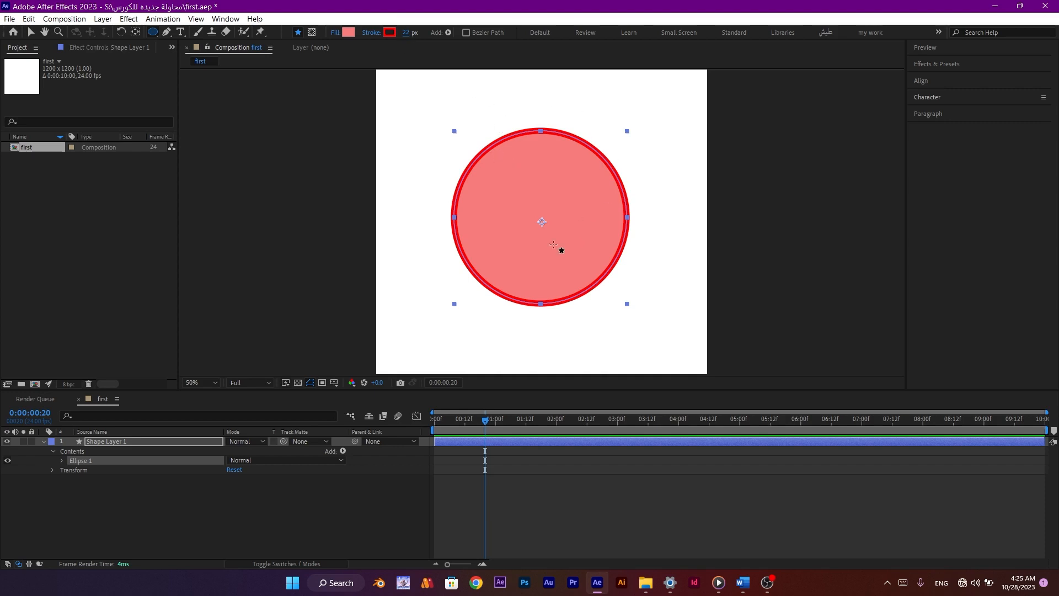
click(349, 33)
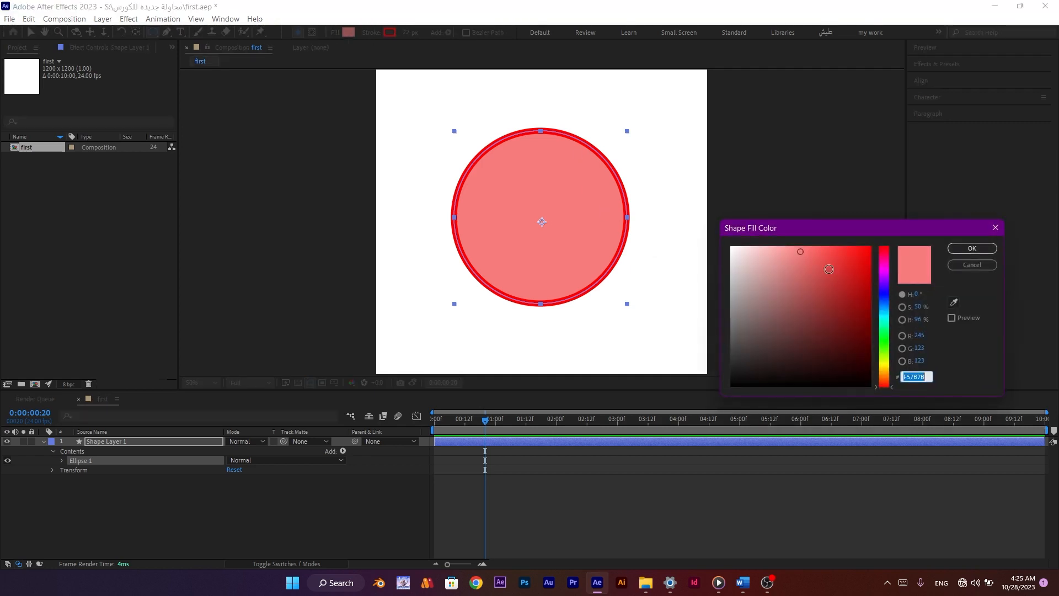
mouse_move(843, 279)
mouse_down()
mouse_move(869, 350)
mouse_move(876, 422)
mouse_up()
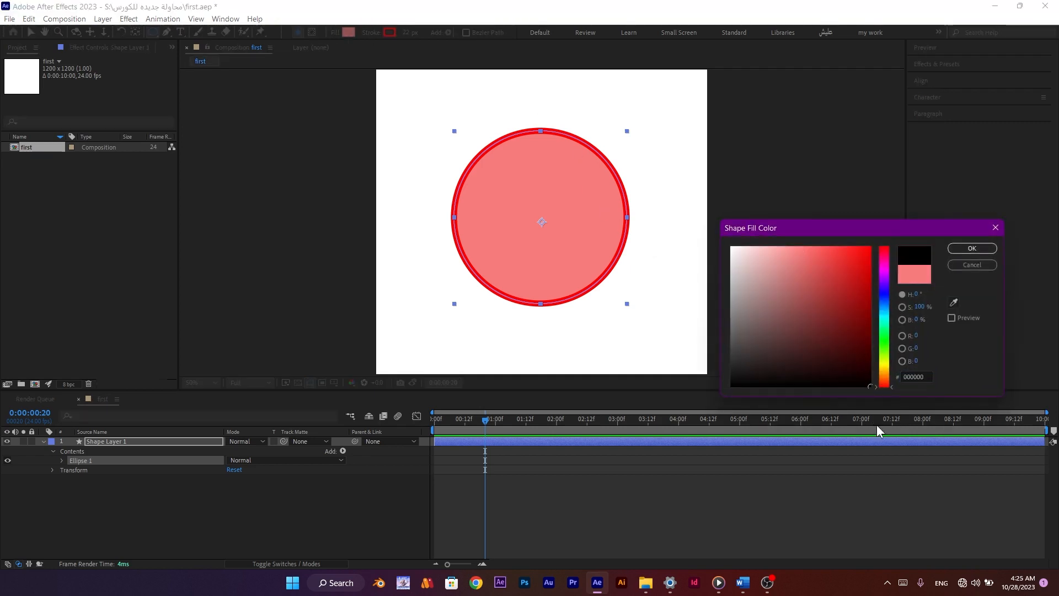
click(973, 248)
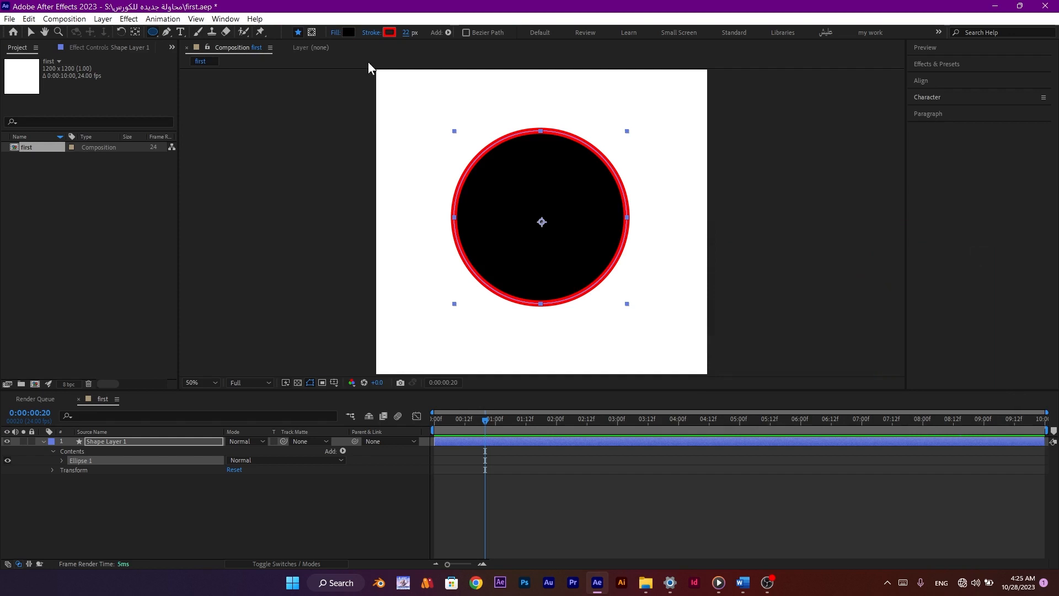
Remove both the fill and the stroke from the circle by setting each to None.
click(335, 33)
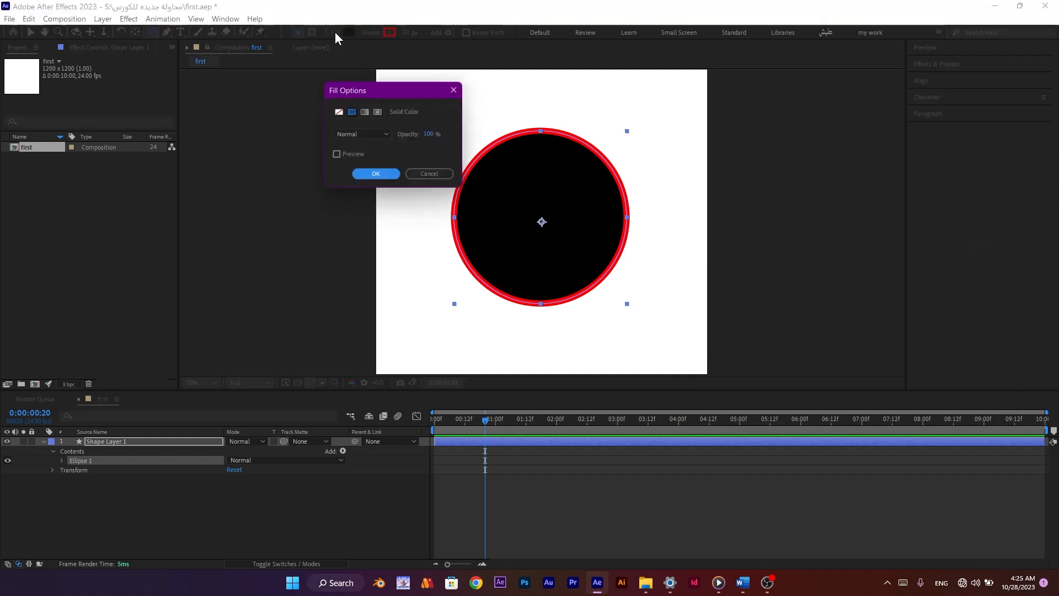
click(340, 111)
click(375, 175)
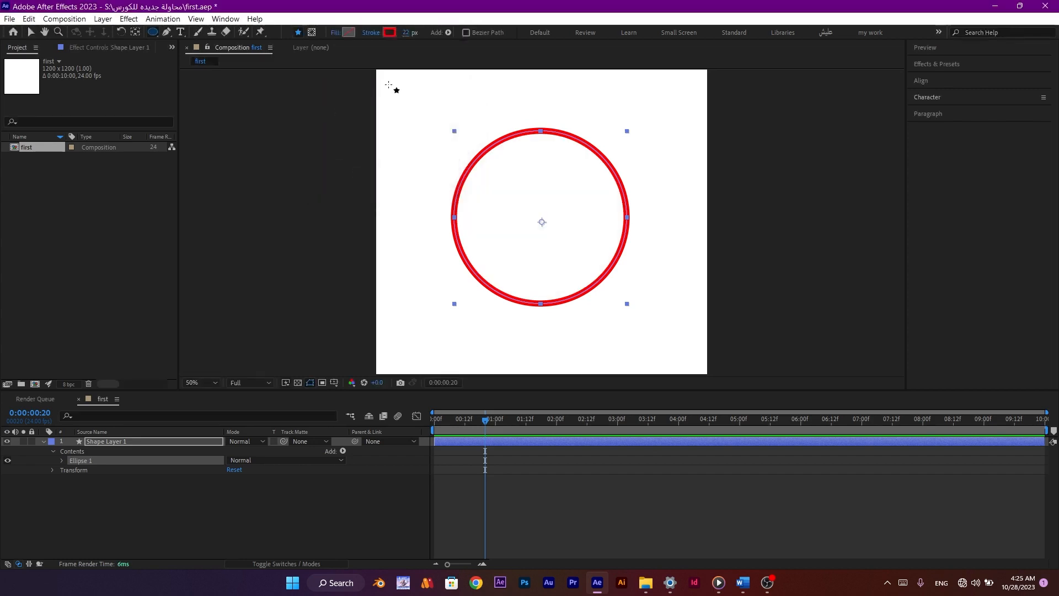
click(371, 34)
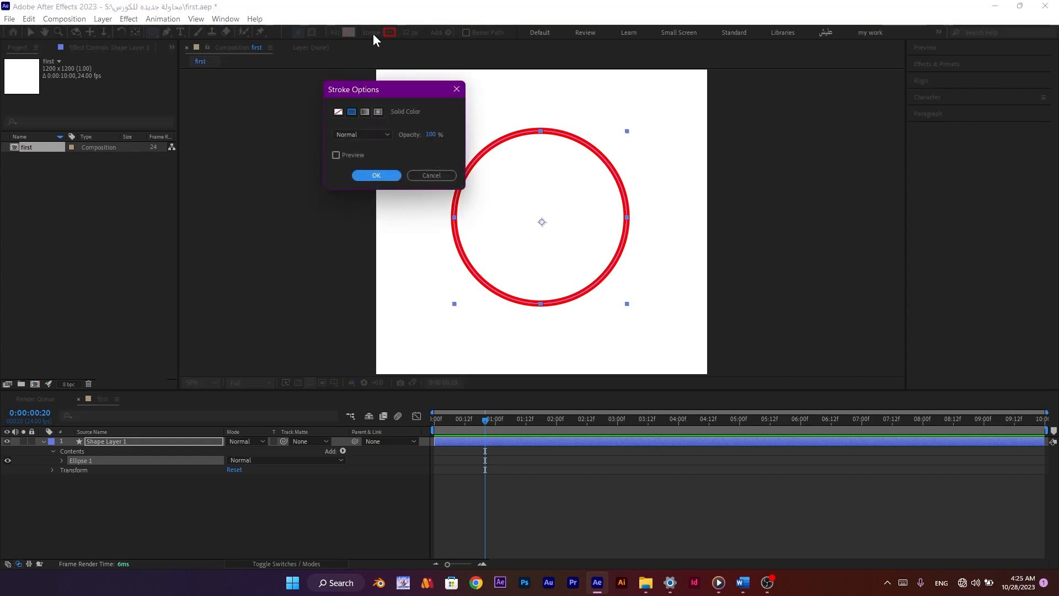
click(336, 114)
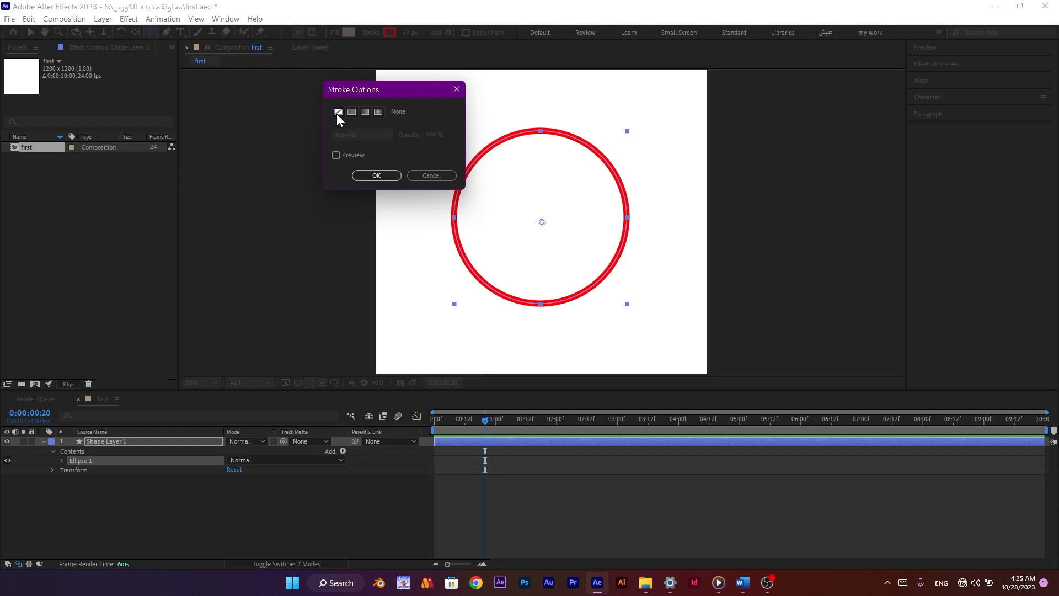
click(376, 176)
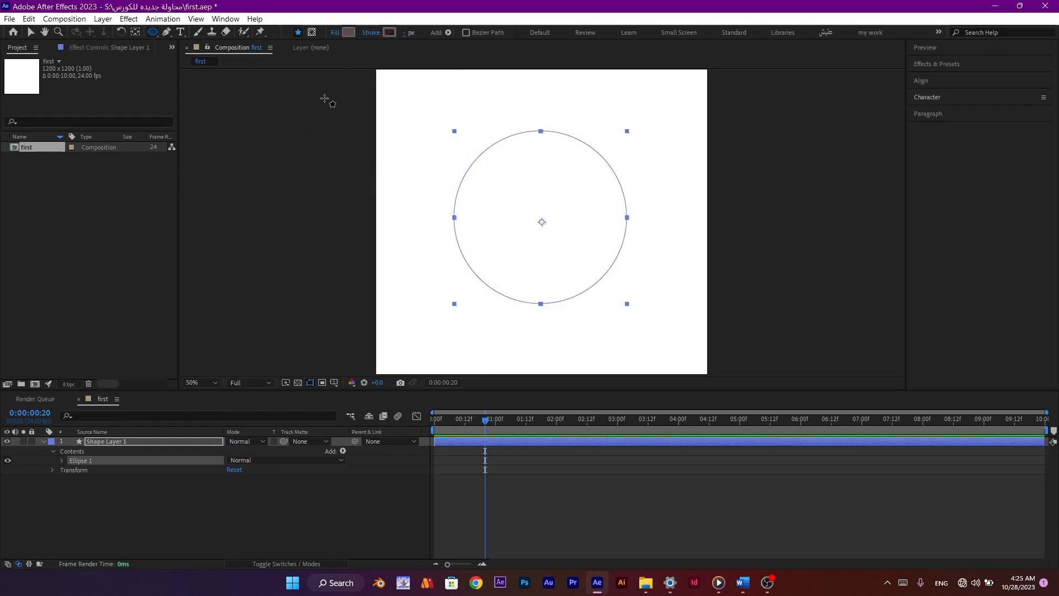
Restore the circle's fill as a Solid Color at 100% opacity.
click(335, 33)
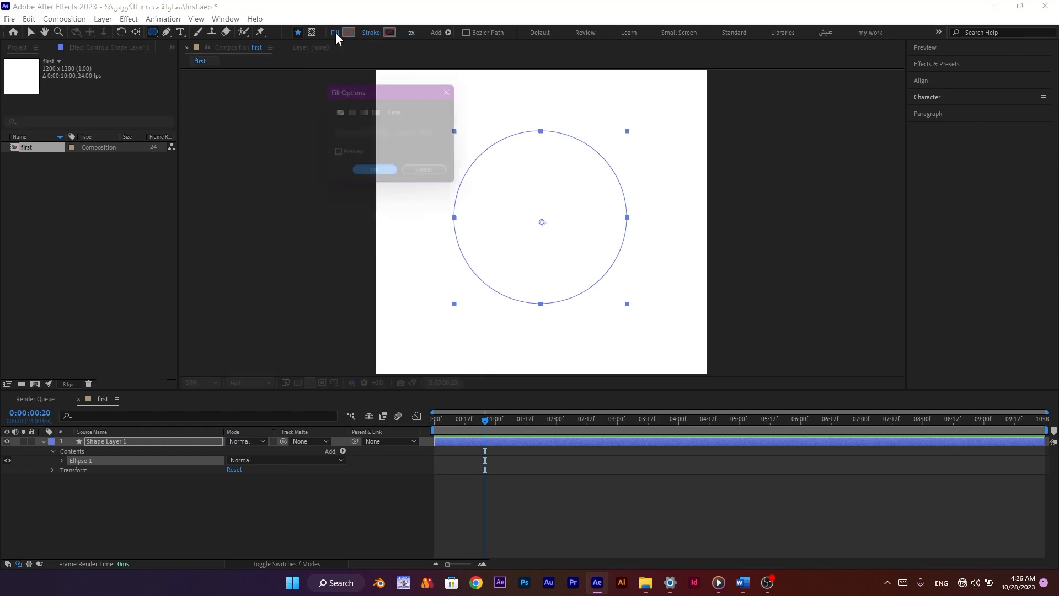
click(352, 112)
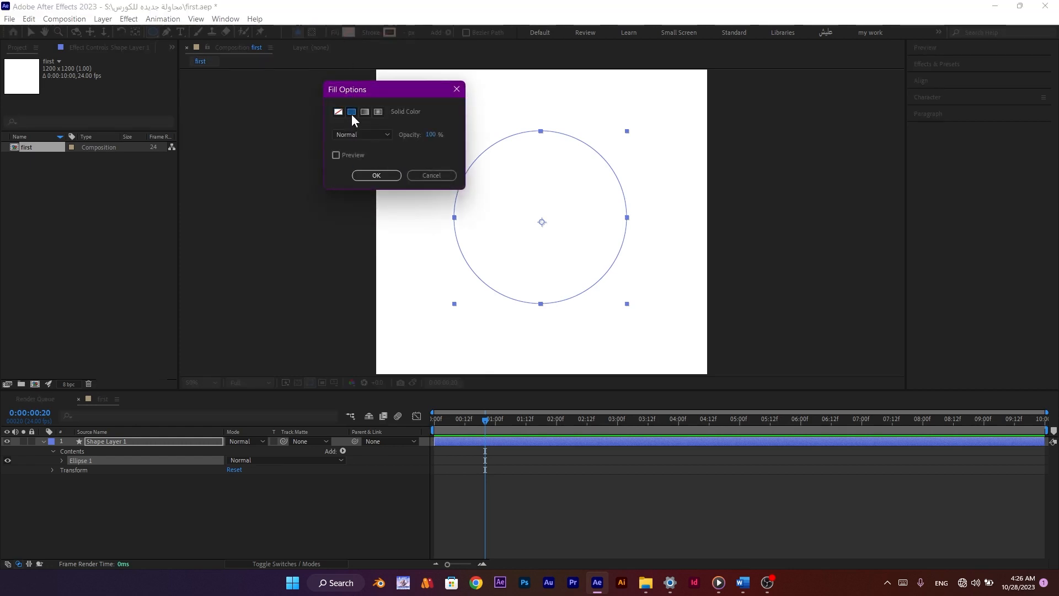
click(376, 175)
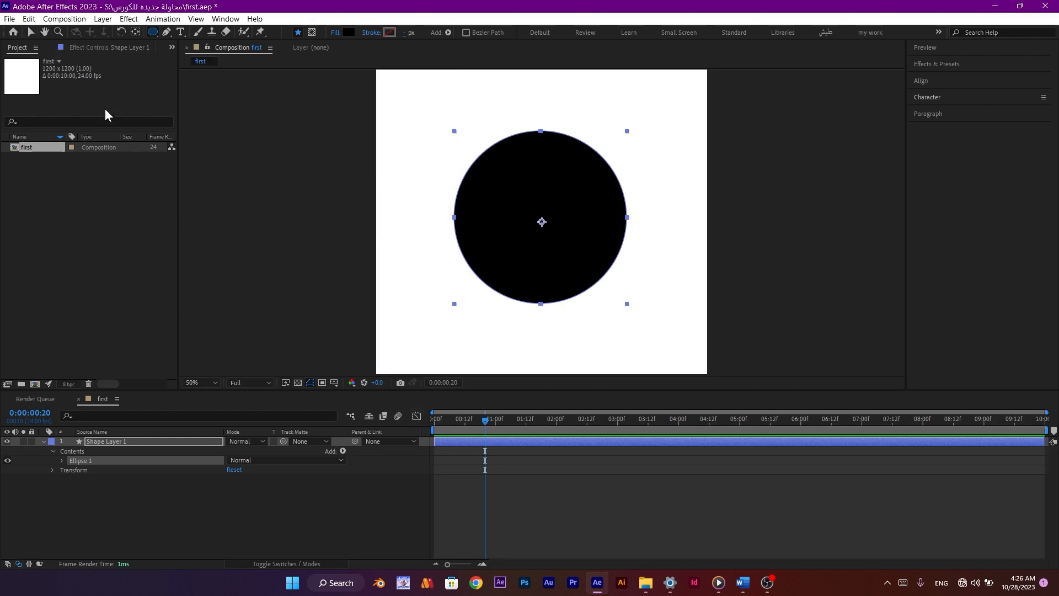
Delete the shape layer containing the circle.
click(31, 32)
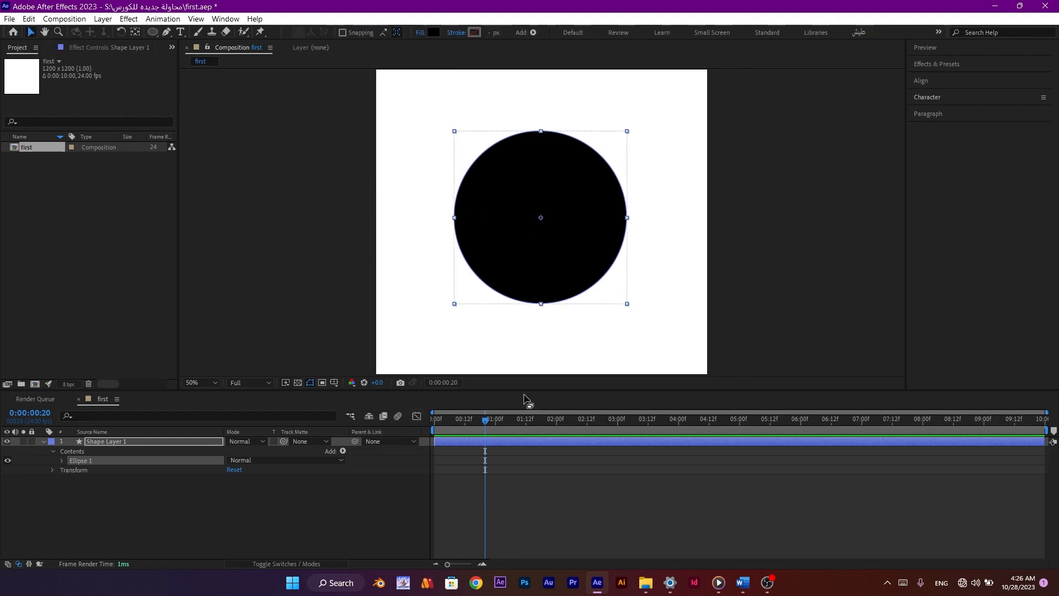
click(571, 494)
click(524, 444)
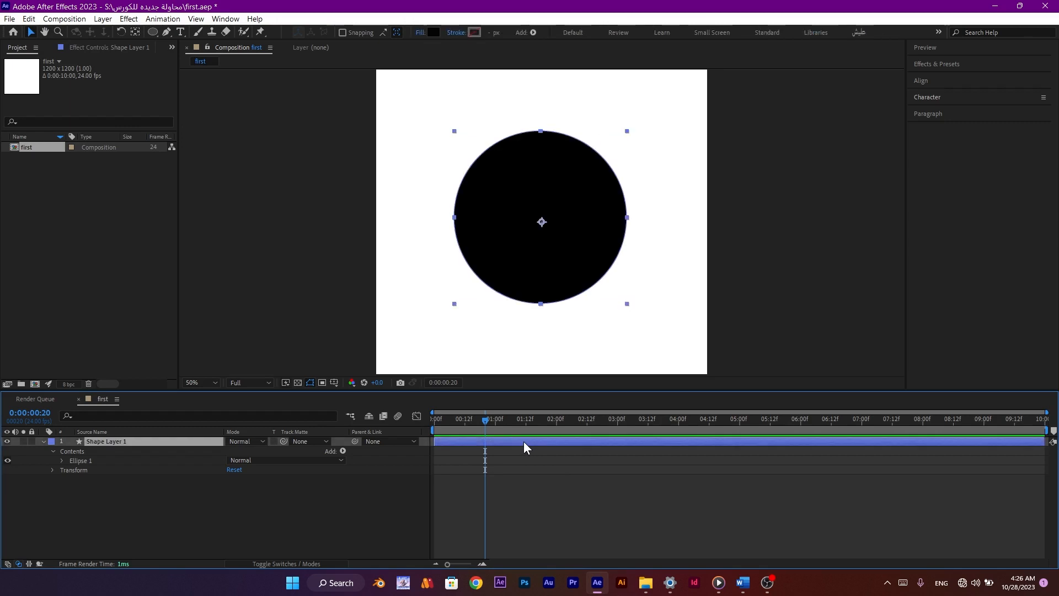
key(Delete)
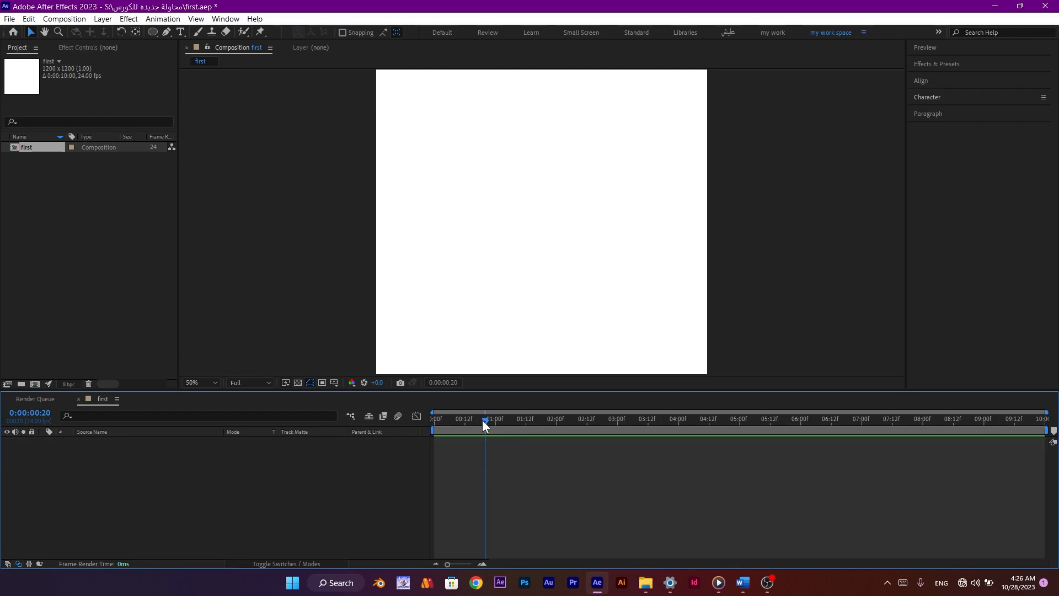
Draw a closed, black-filled polygon with six straight-sided vertices on a new shape layer using the Pen tool.
click(166, 32)
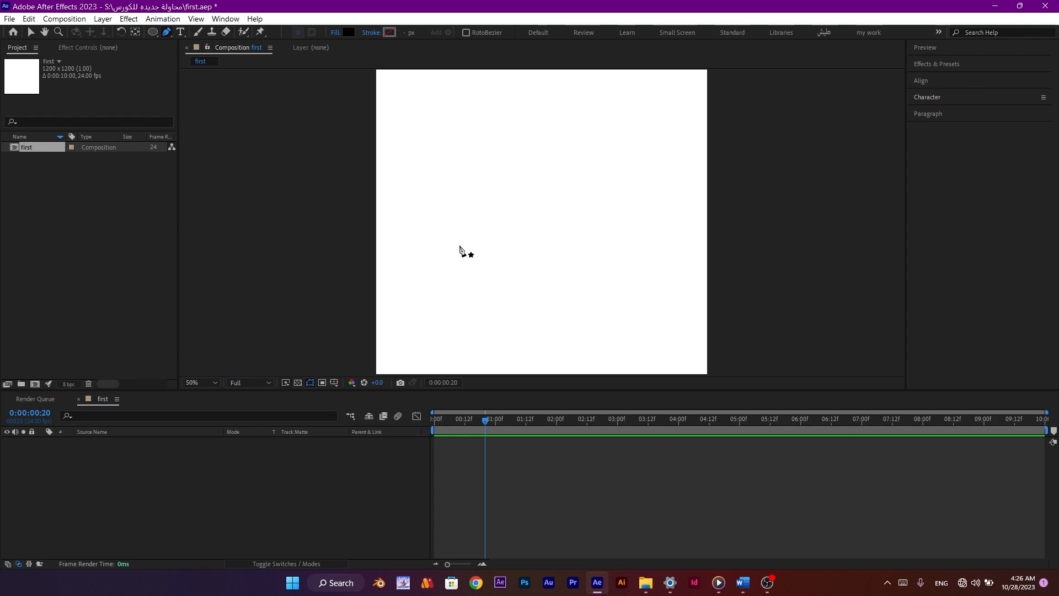
click(440, 169)
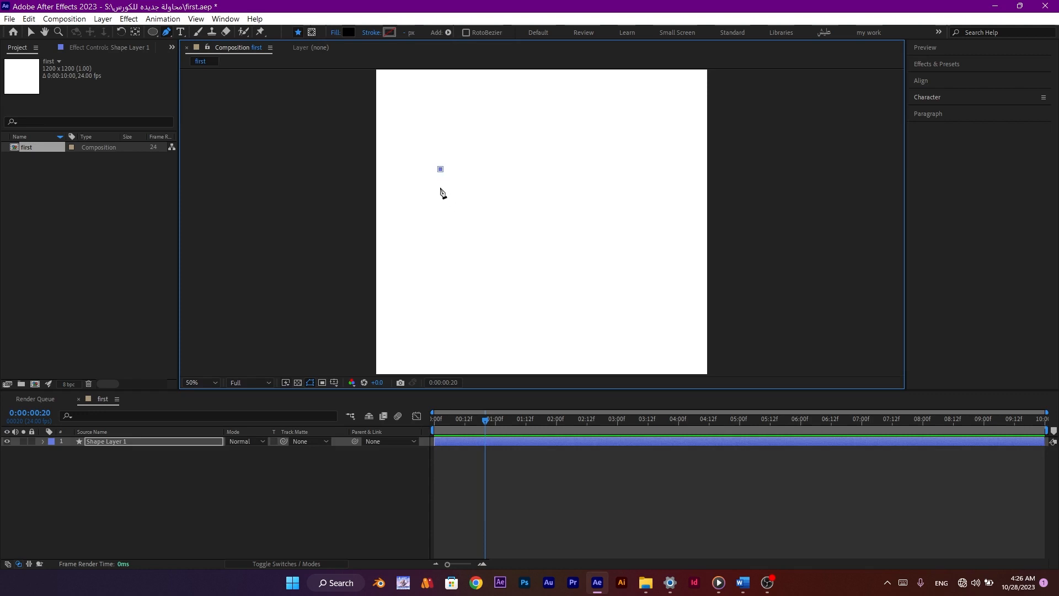
scroll(439, 175, up, 2)
scroll(499, 191, down, 4)
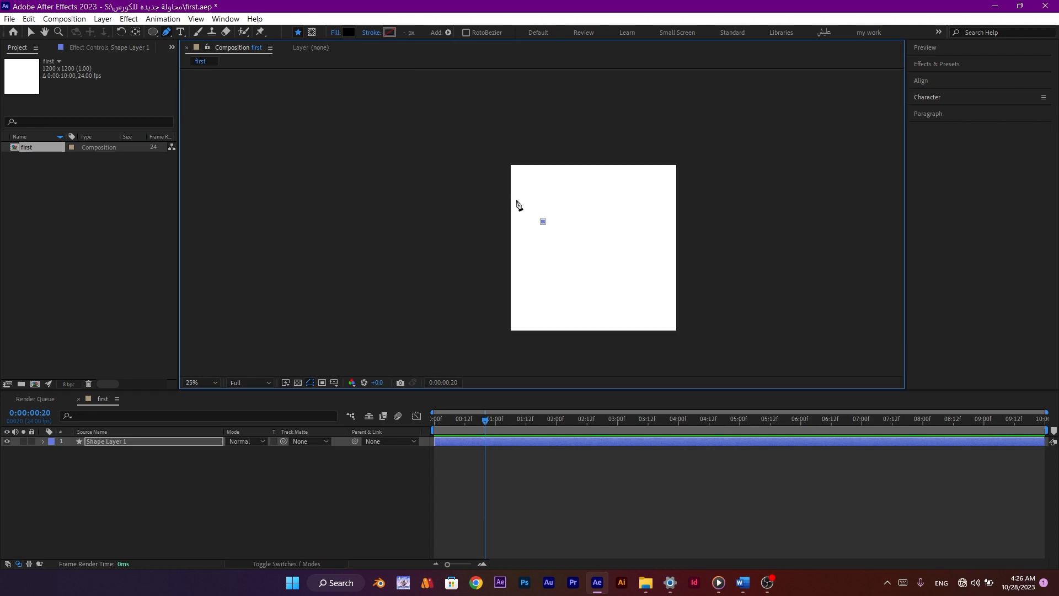
scroll(567, 226, up, 4)
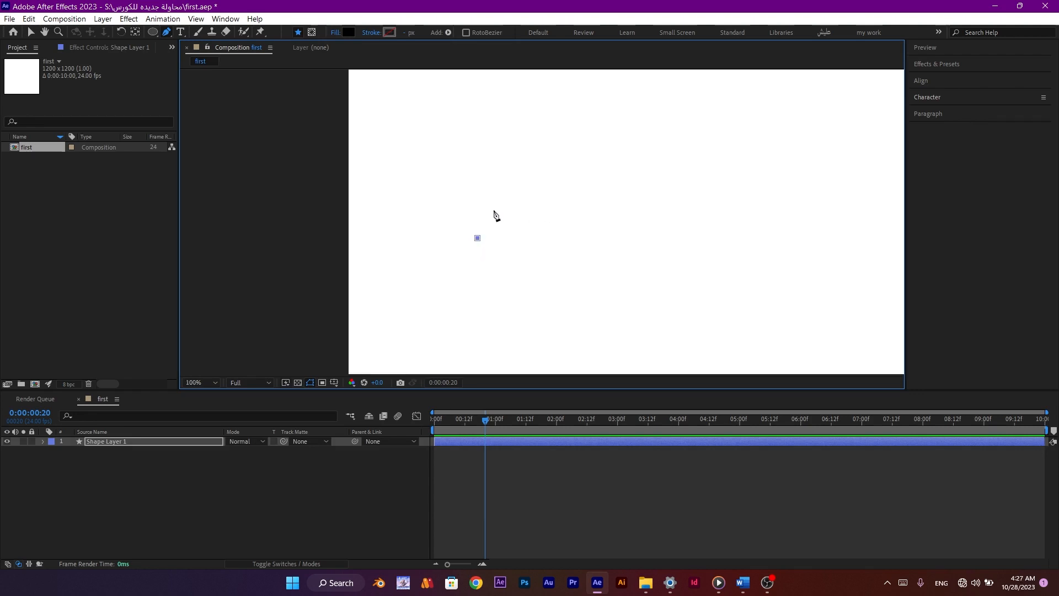
click(552, 150)
click(745, 146)
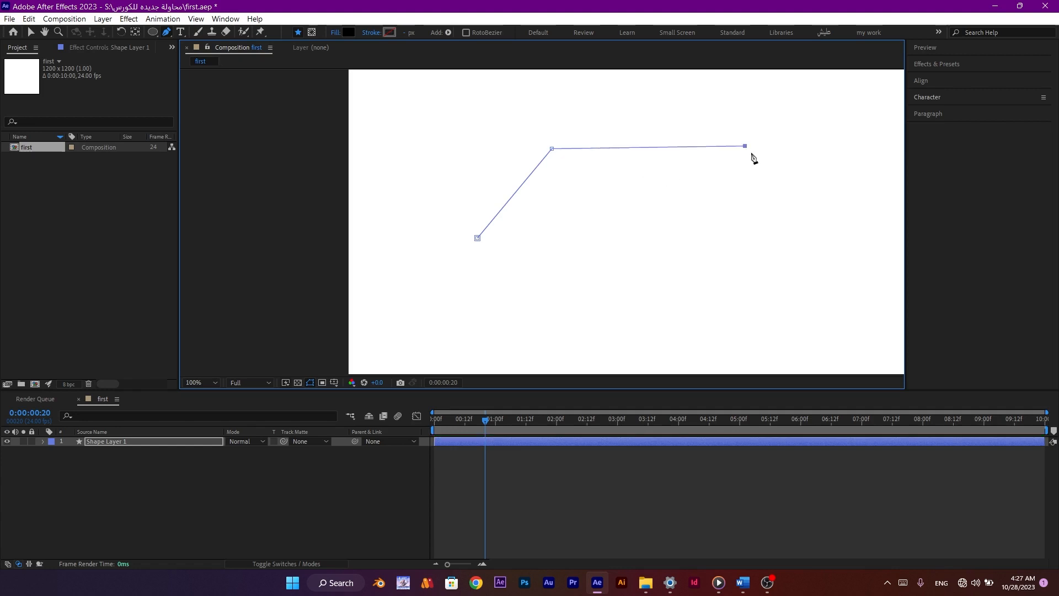
click(803, 237)
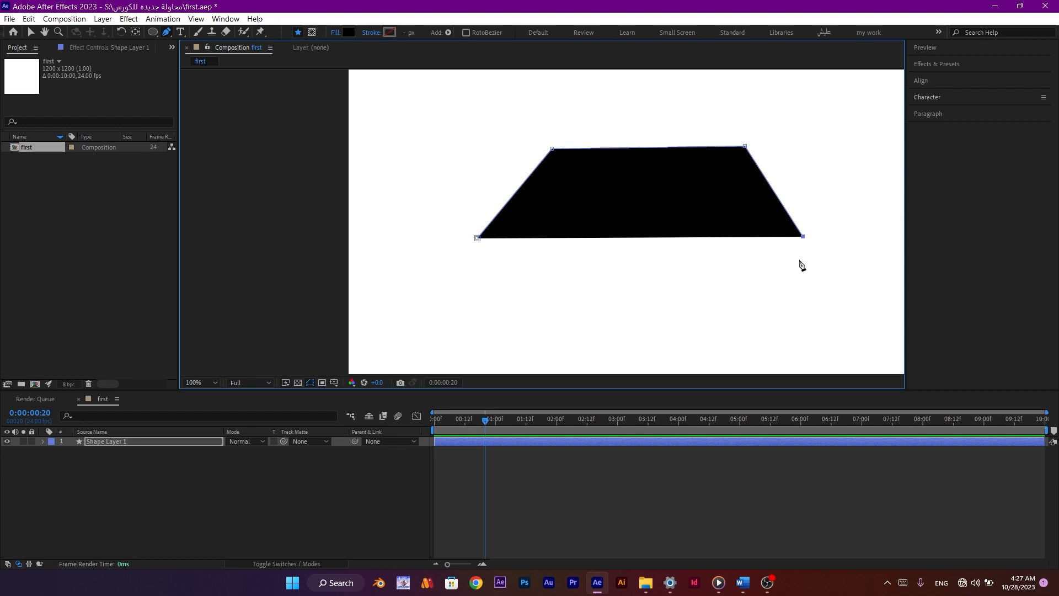
click(722, 330)
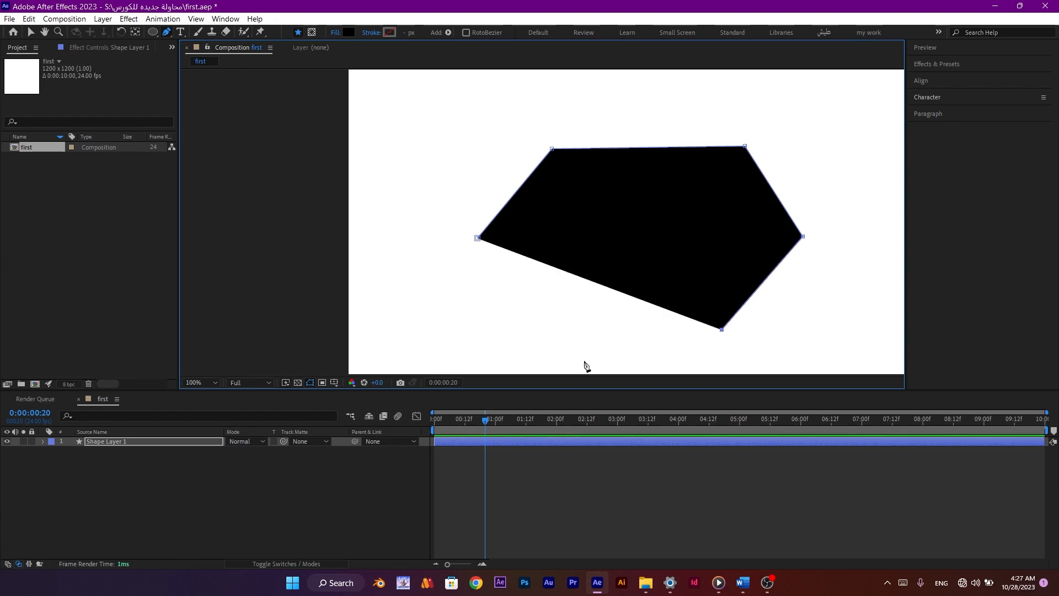
click(379, 357)
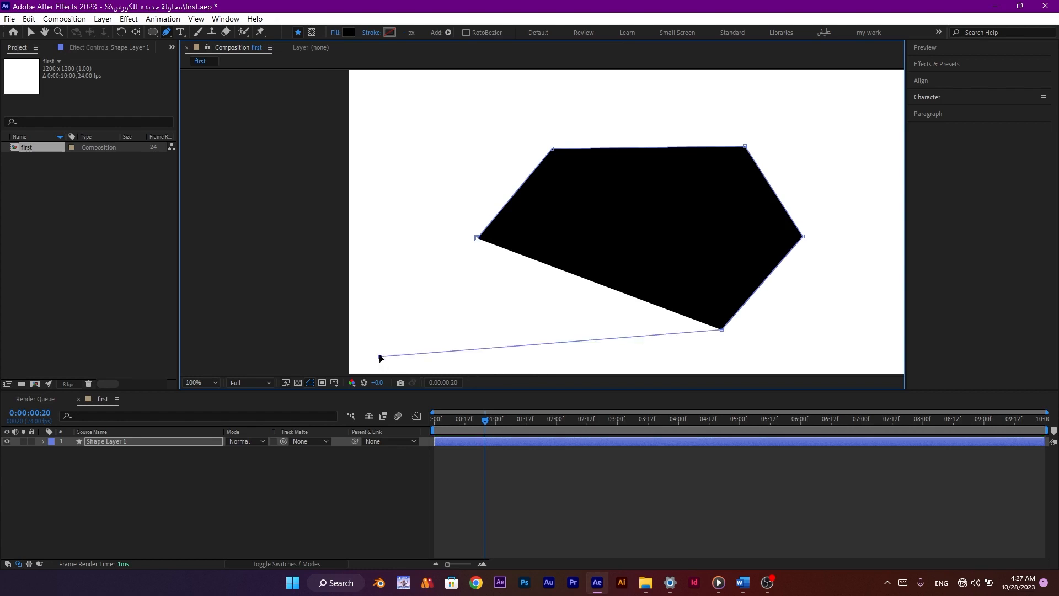
click(477, 239)
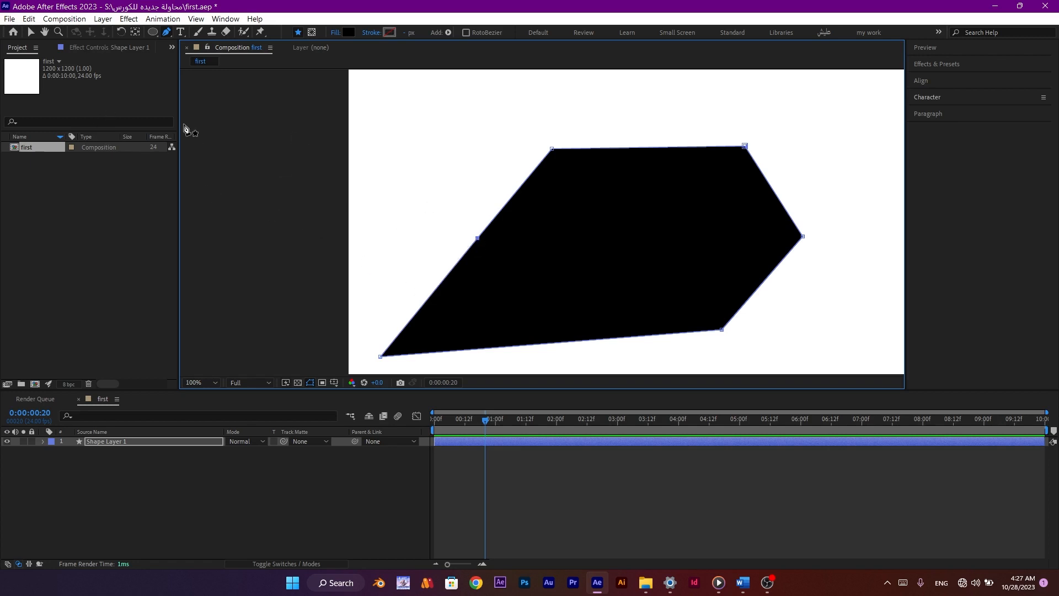
Reshape the polygon by moving its left, upper-left and upper-right vertices outward with the Selection tool.
click(26, 31)
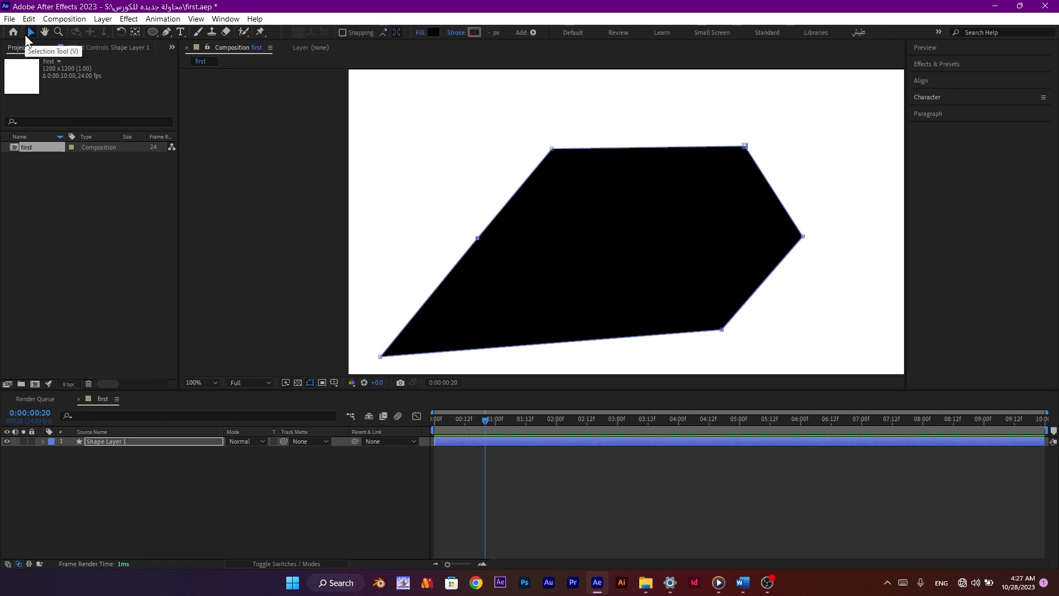
drag(478, 240, 419, 183)
drag(551, 148, 551, 105)
drag(744, 145, 781, 129)
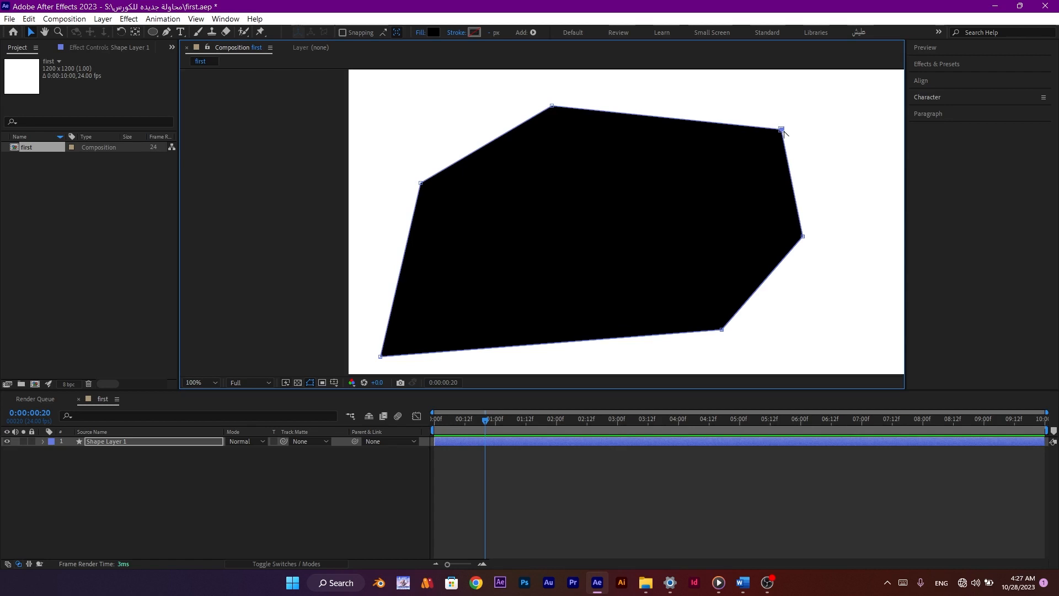
Convert every vertex of the polygon except the sharp lower-left one into a smooth curve point.
ctrl+alt+click(782, 130)
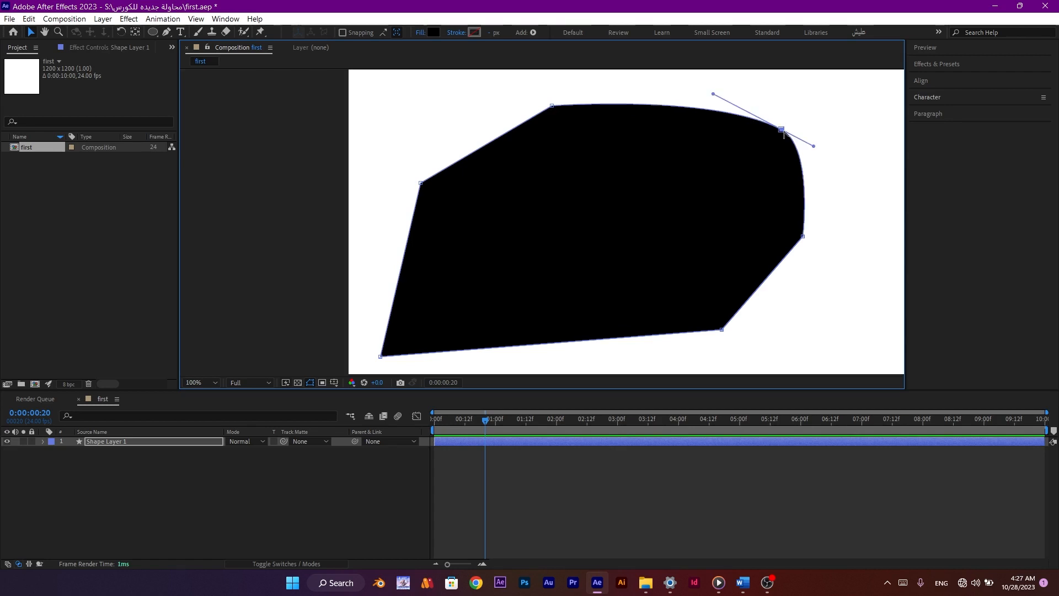
ctrl+alt+click(804, 237)
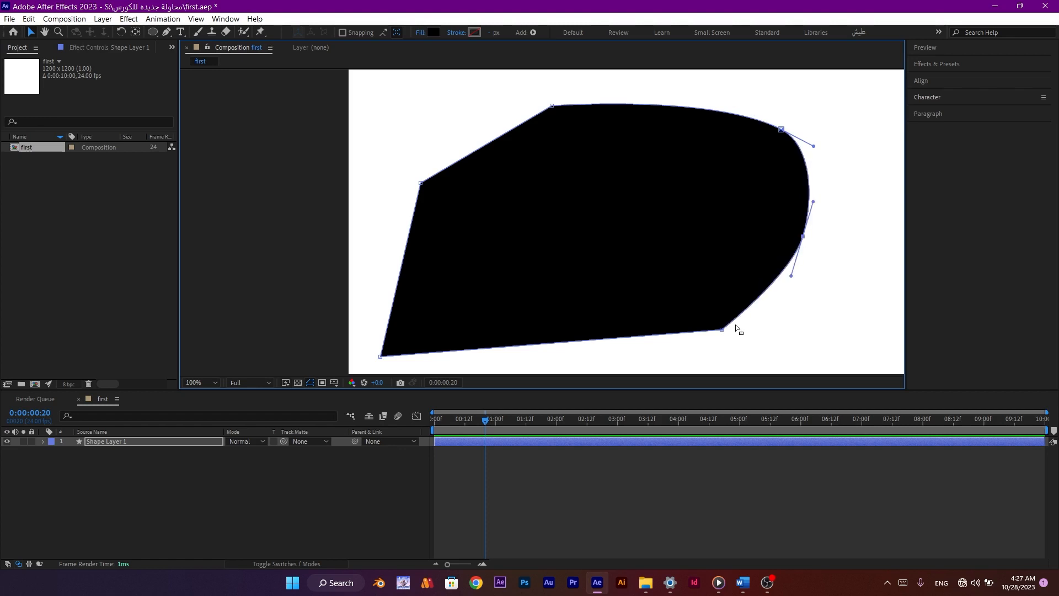
ctrl+alt+click(722, 330)
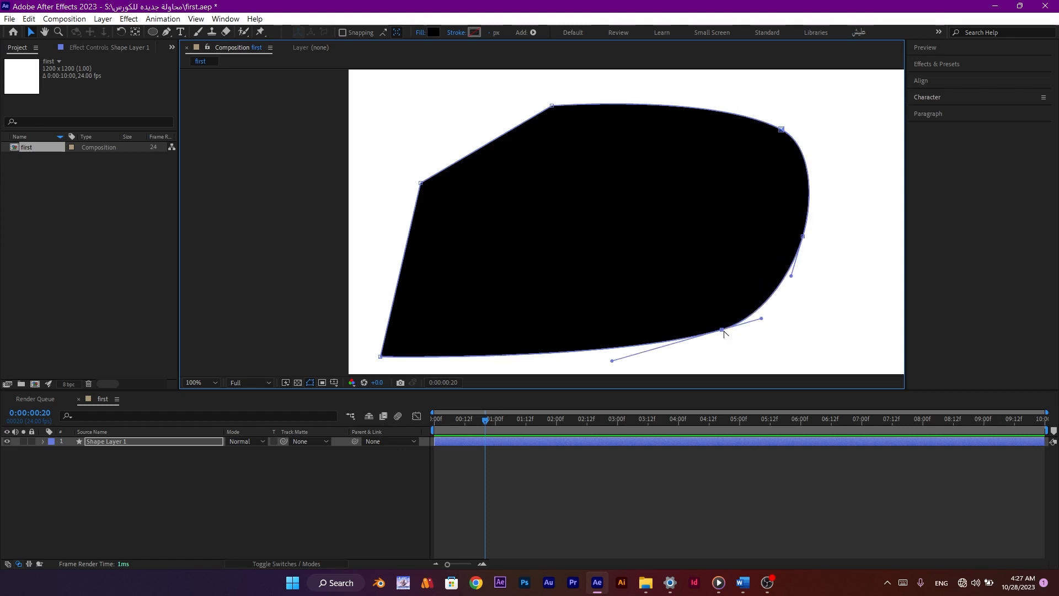
ctrl+alt+click(418, 186)
ctrl+alt+click(553, 107)
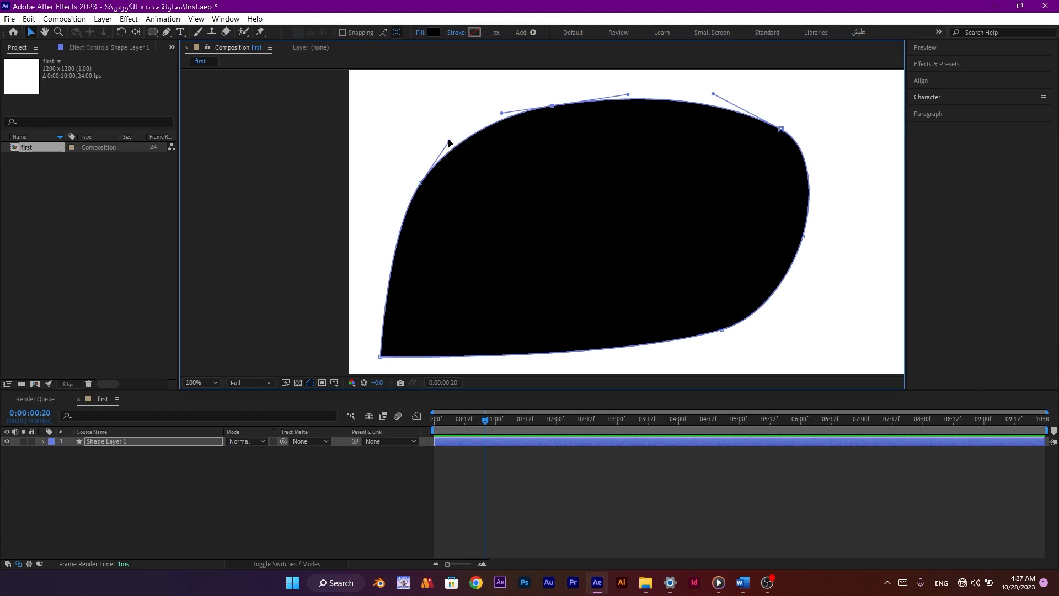
Lengthen and slightly tilt the direction handles of the smooth vertex on the shape's upper edge.
mouse_move(501, 113)
mouse_down()
mouse_move(466, 98)
mouse_move(456, 114)
mouse_move(506, 115)
mouse_move(466, 99)
mouse_move(511, 109)
mouse_move(478, 95)
mouse_move(521, 110)
mouse_move(499, 117)
mouse_up()
drag(627, 92, 629, 92)
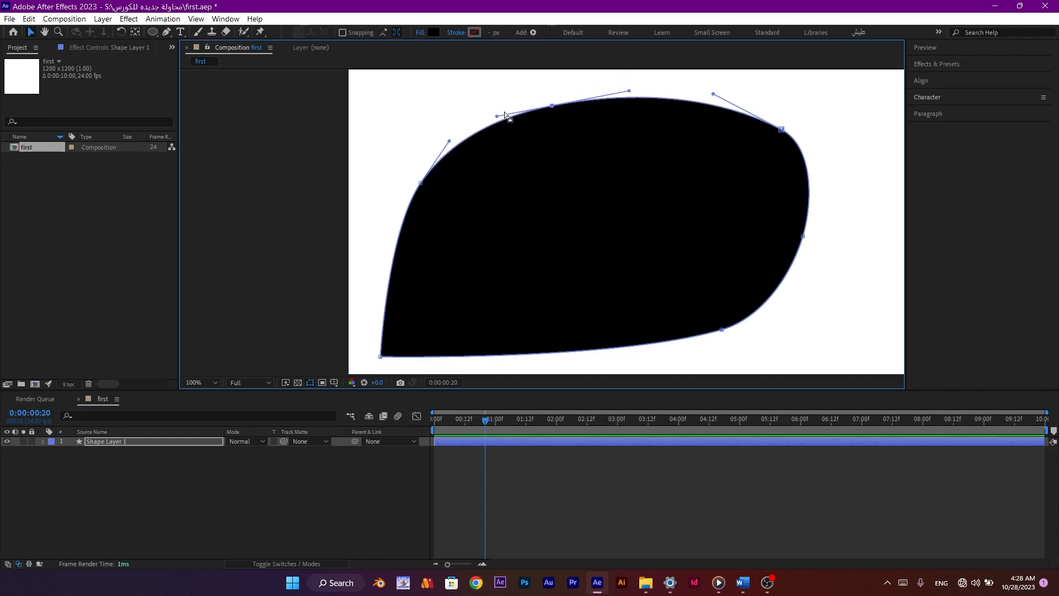
mouse_move(497, 116)
mouse_down()
mouse_move(485, 104)
mouse_move(495, 119)
mouse_up()
Break the direction handles of the vertex on the shape's upper edge with the Pen tool, pulling the right-hand one down to dent the edge inward.
click(501, 118)
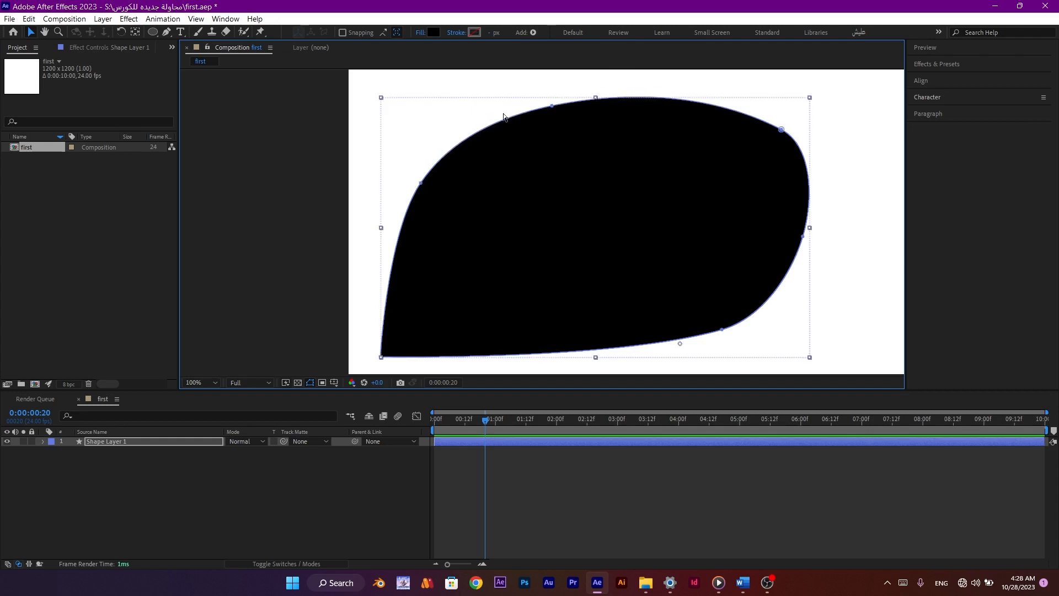
click(563, 93)
click(560, 101)
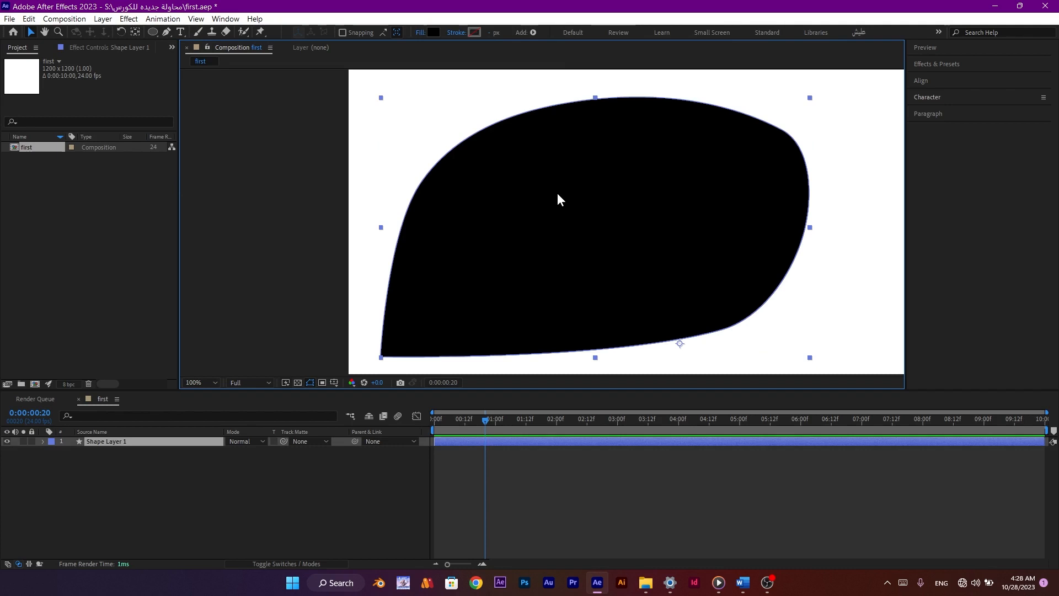
click(168, 33)
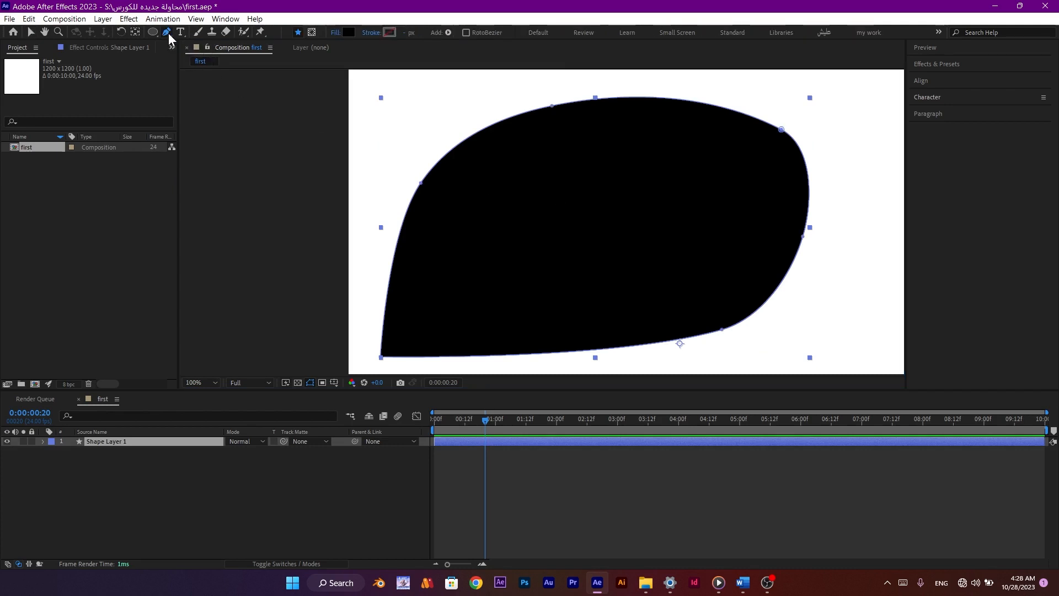
click(552, 106)
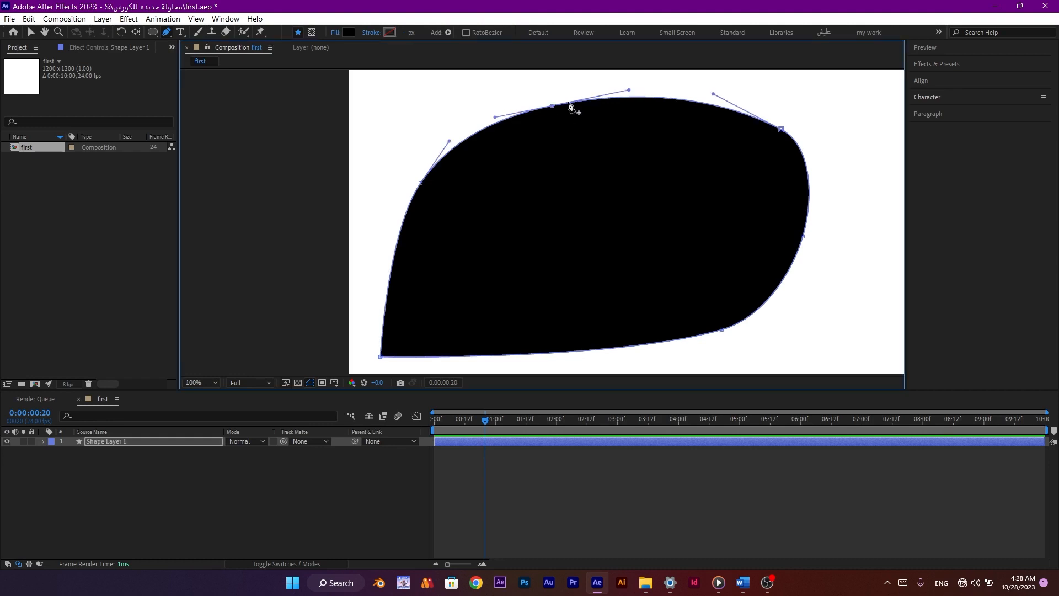
mouse_move(628, 90)
mouse_down()
mouse_move(659, 88)
mouse_move(644, 104)
mouse_up()
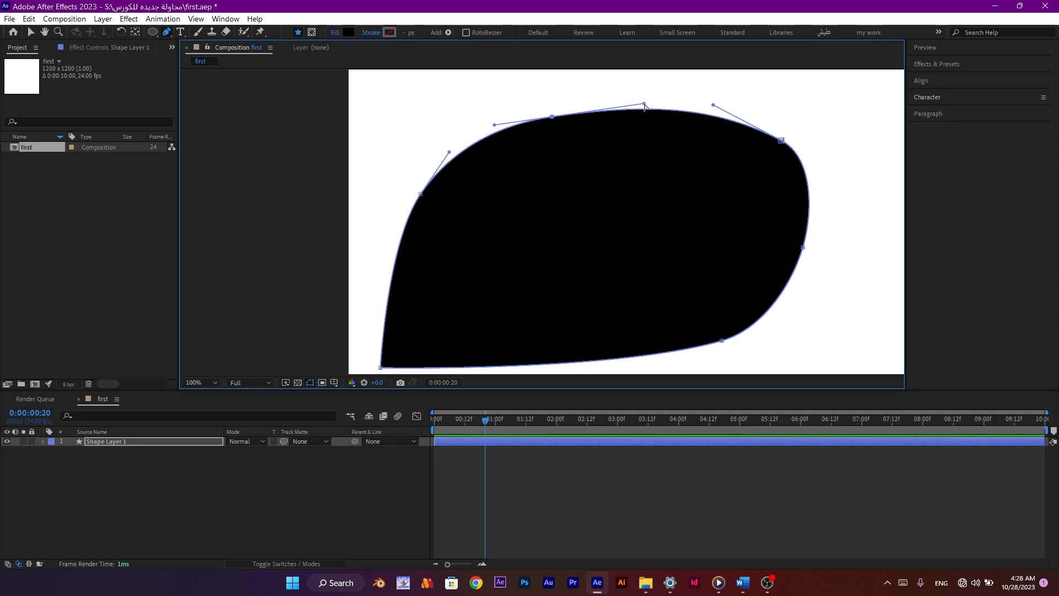
drag(642, 104, 644, 281)
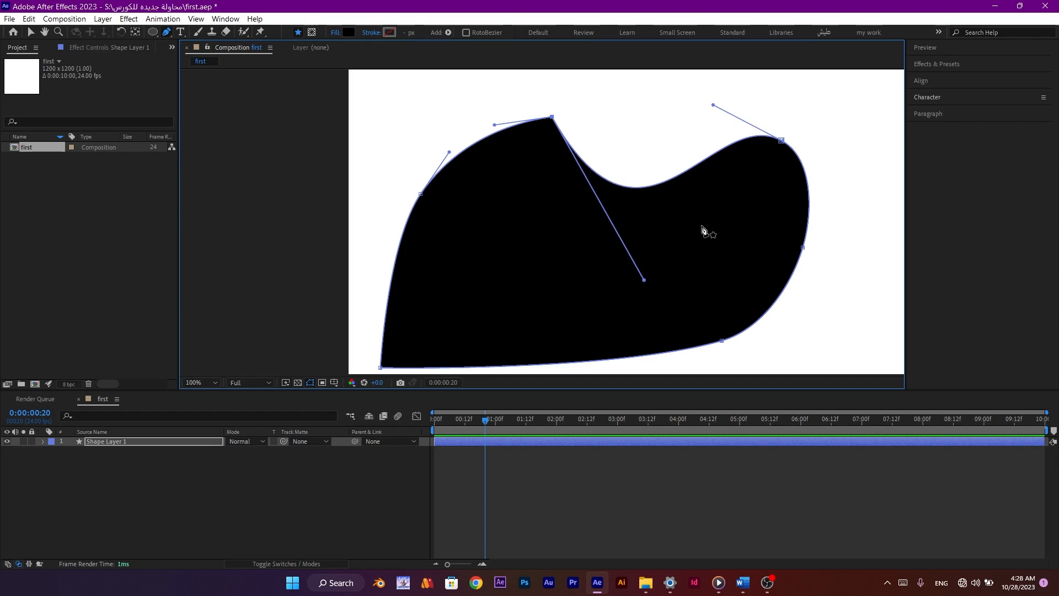
Delete the dented custom shape's layer from the composition.
scroll(588, 130, down, 2)
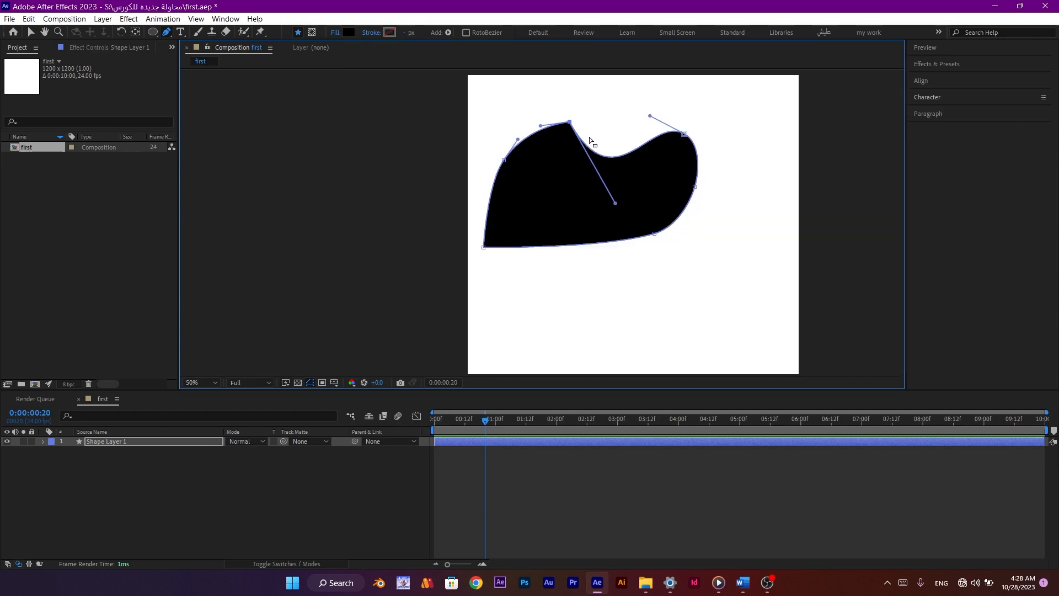
click(541, 467)
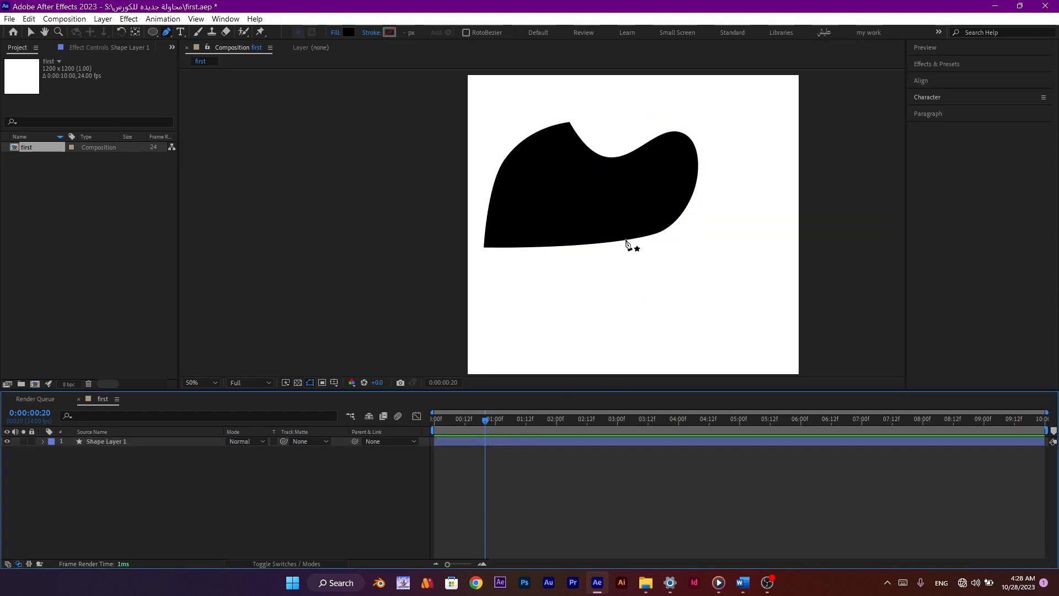
key(v)
click(622, 219)
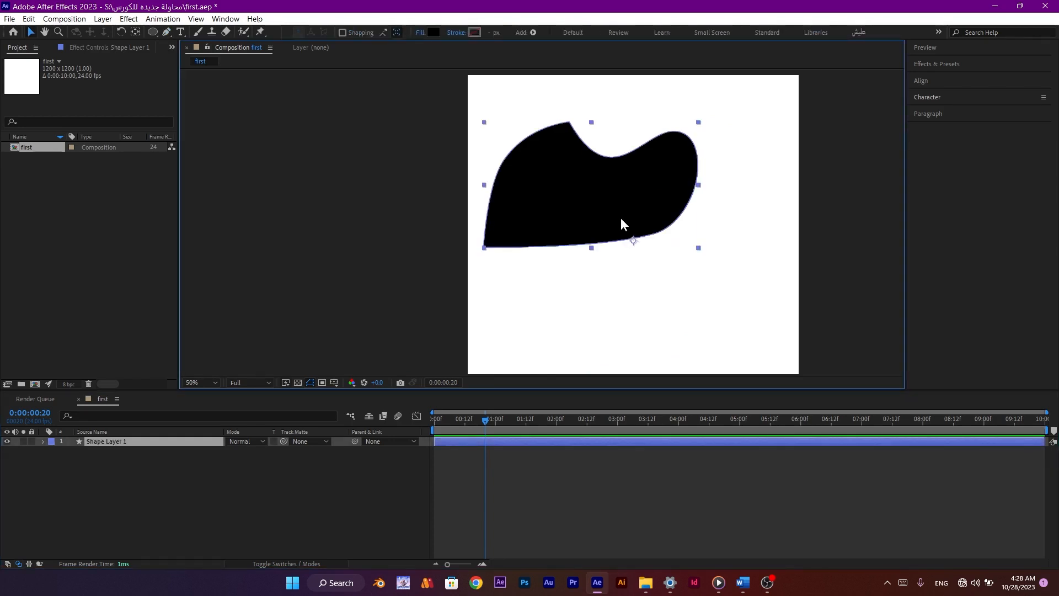
key(Delete)
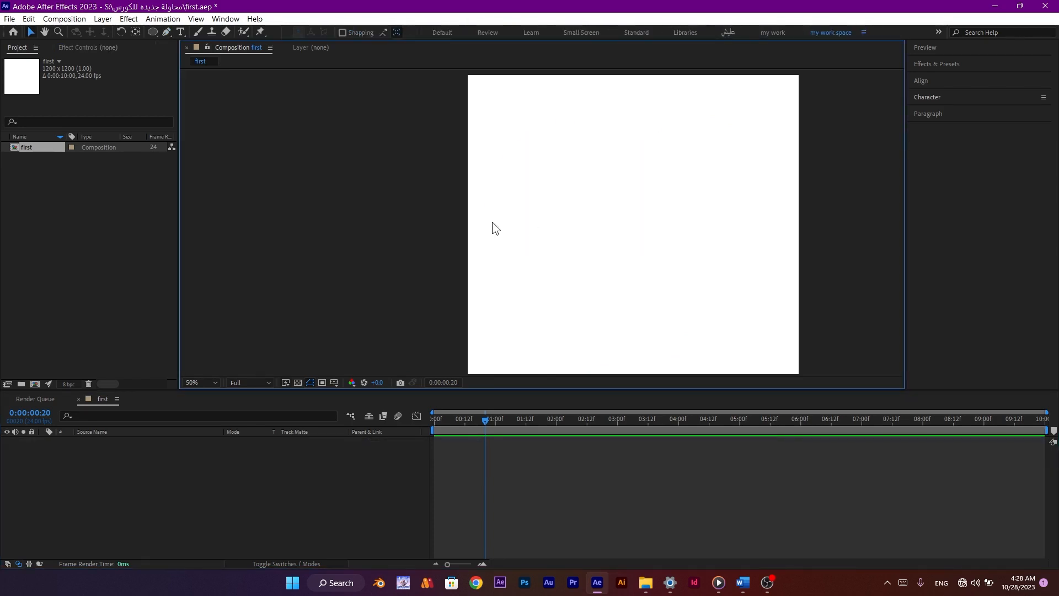
Draw a closed, rounded, black-filled shape on a new shape layer with four Pen tool vertices, pulling horizontal curve handles from the upper and lower ones.
click(167, 32)
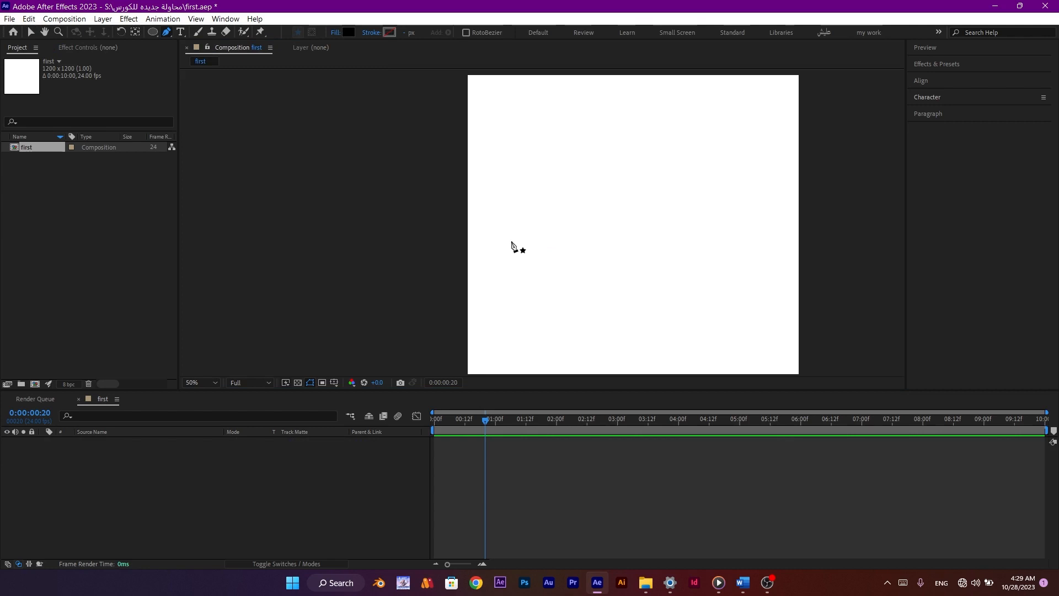
click(508, 222)
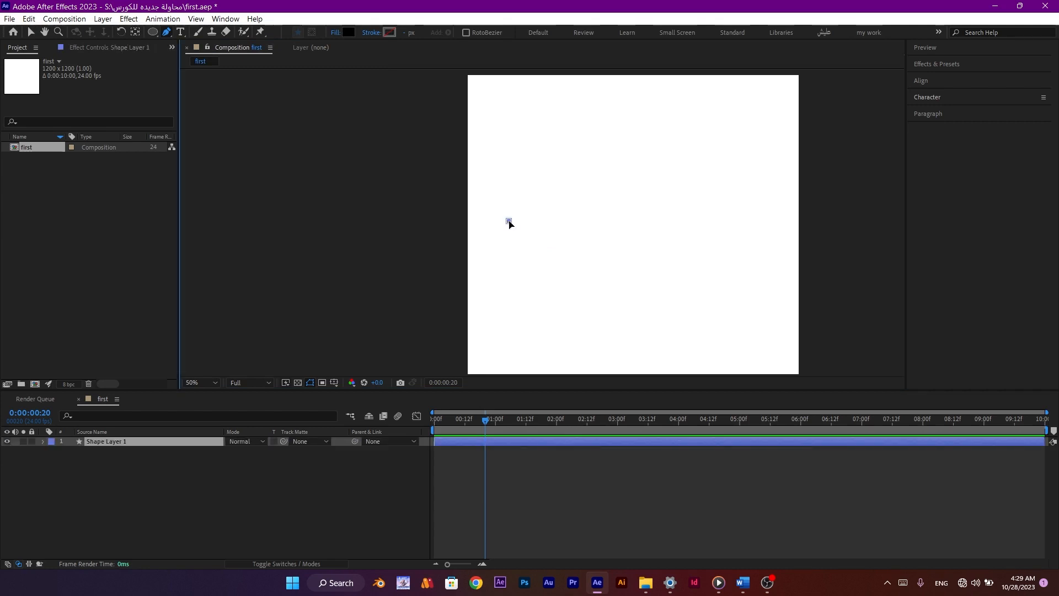
click(603, 116)
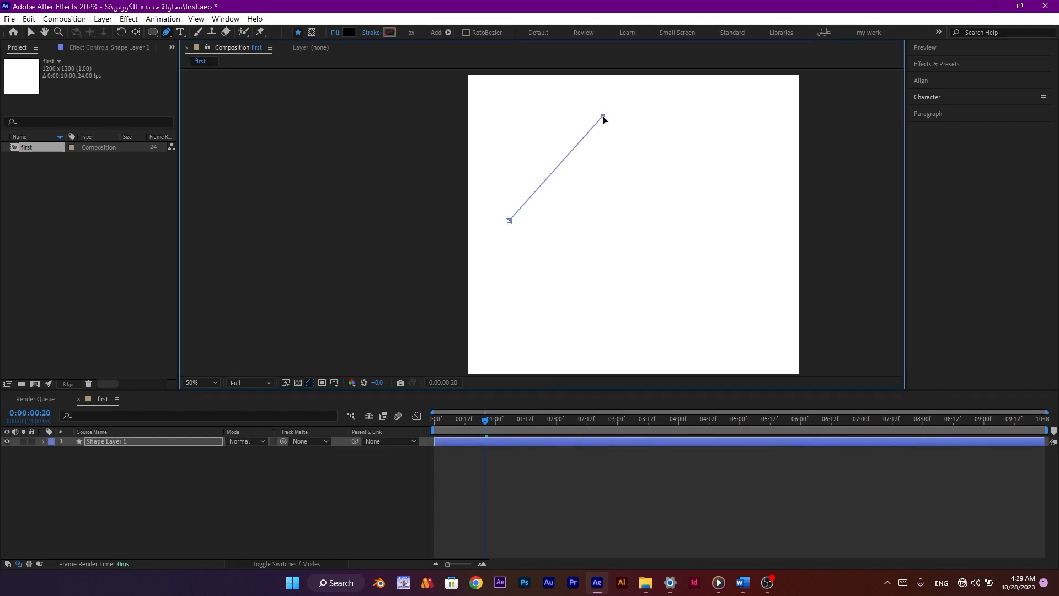
drag(609, 117, 709, 123)
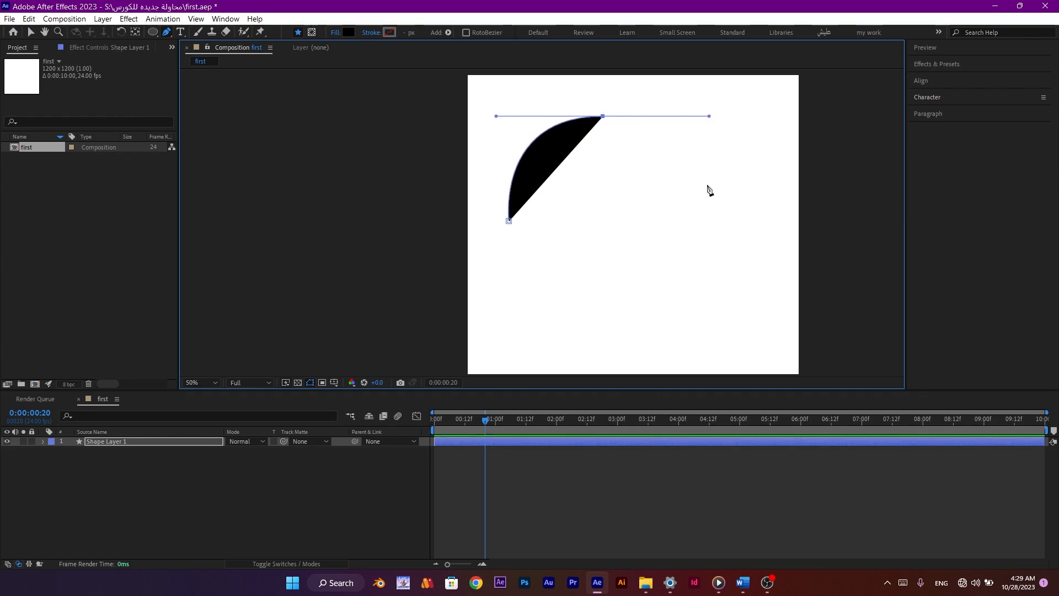
click(699, 213)
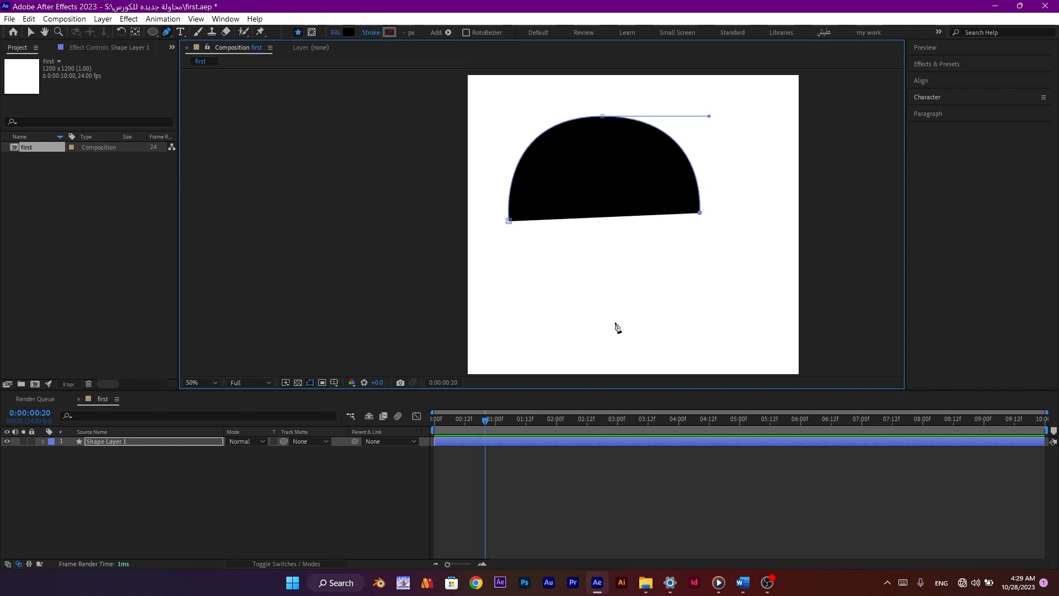
drag(614, 322, 527, 313)
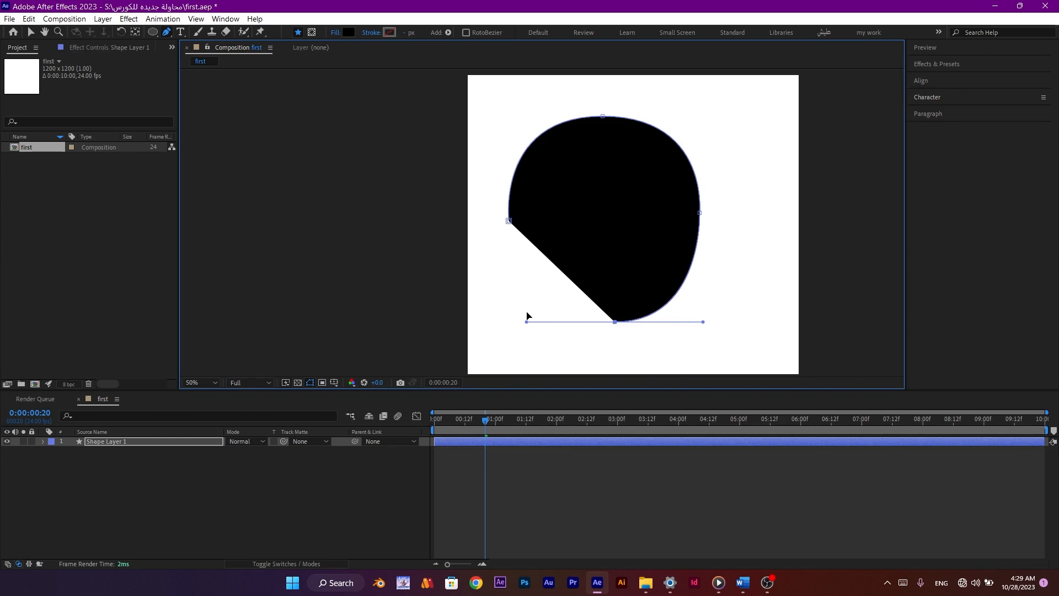
drag(526, 316, 523, 315)
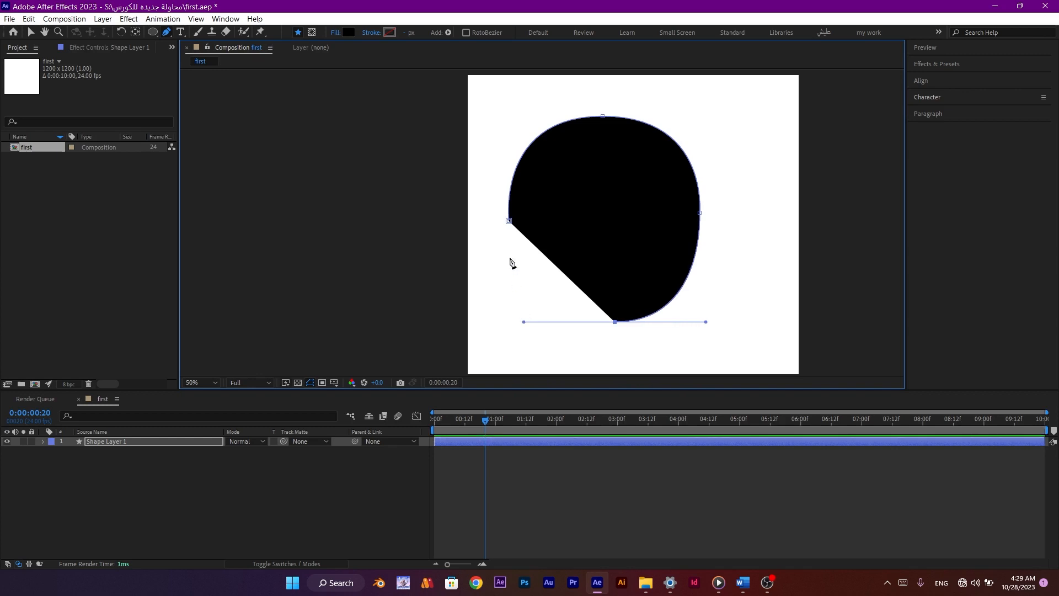
click(508, 222)
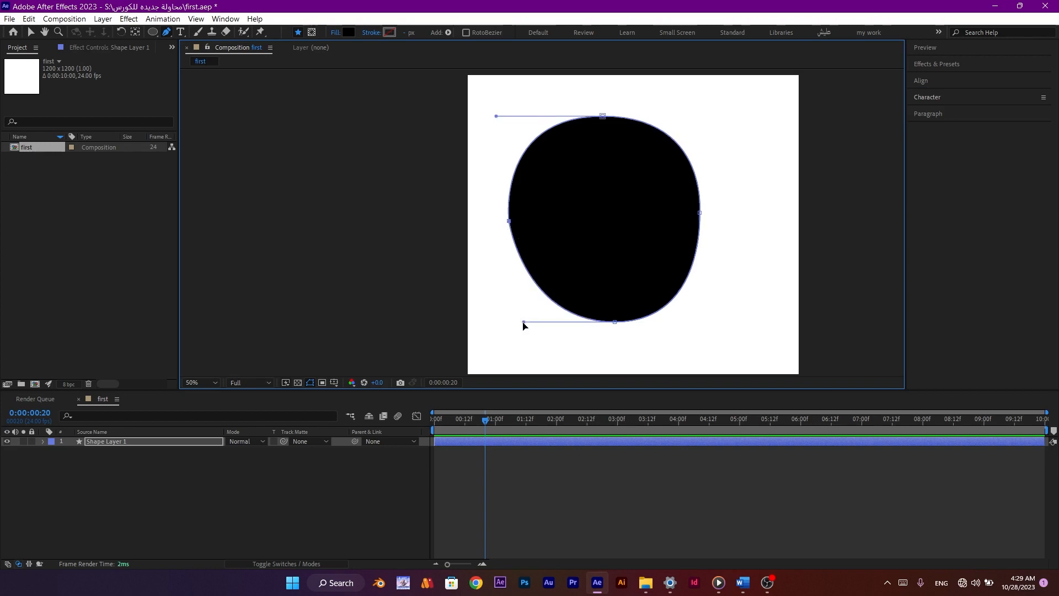
Refine the rounded shape by lengthening the lower vertex's left handle and adjusting the right-hand handles of the upper and lower vertices.
drag(523, 322, 505, 324)
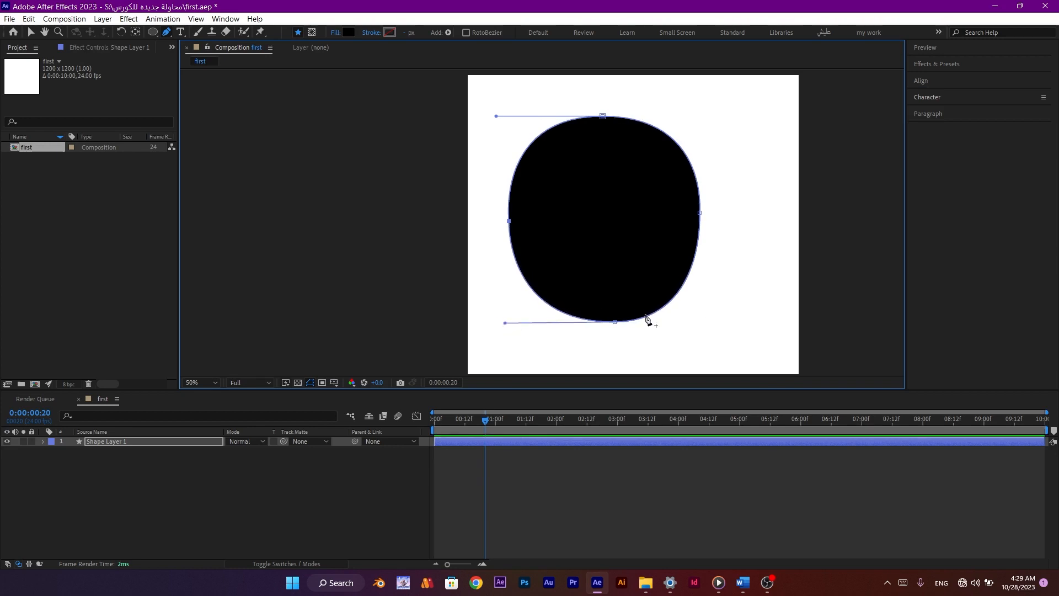
drag(614, 322, 708, 323)
drag(705, 322, 714, 322)
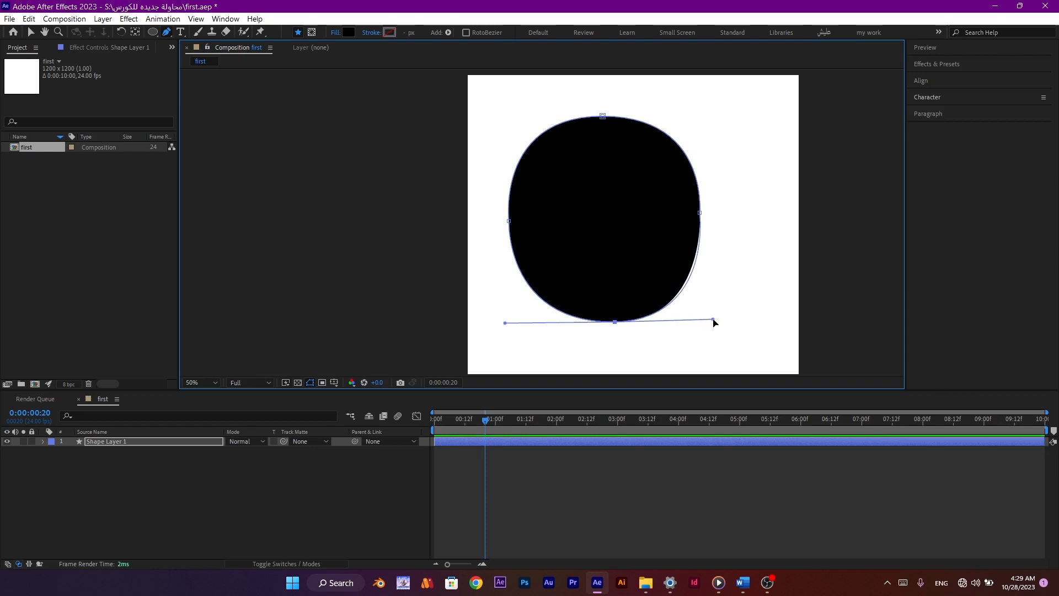
click(700, 213)
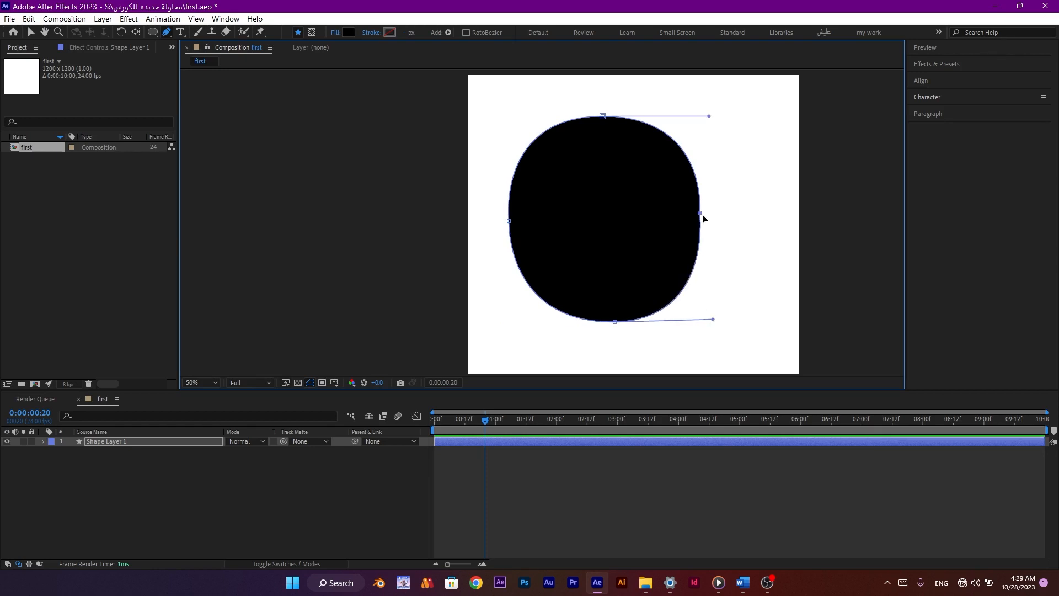
drag(709, 116, 689, 119)
drag(713, 319, 702, 322)
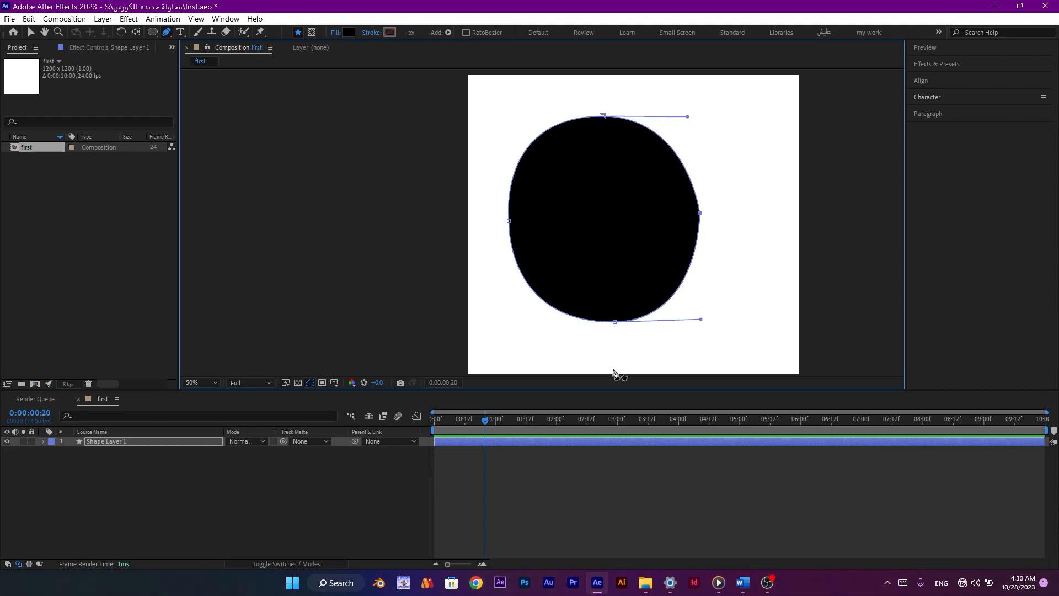
Delete the stray second shape layer and the rounded shape's layer to empty the composition.
click(559, 502)
click(601, 275)
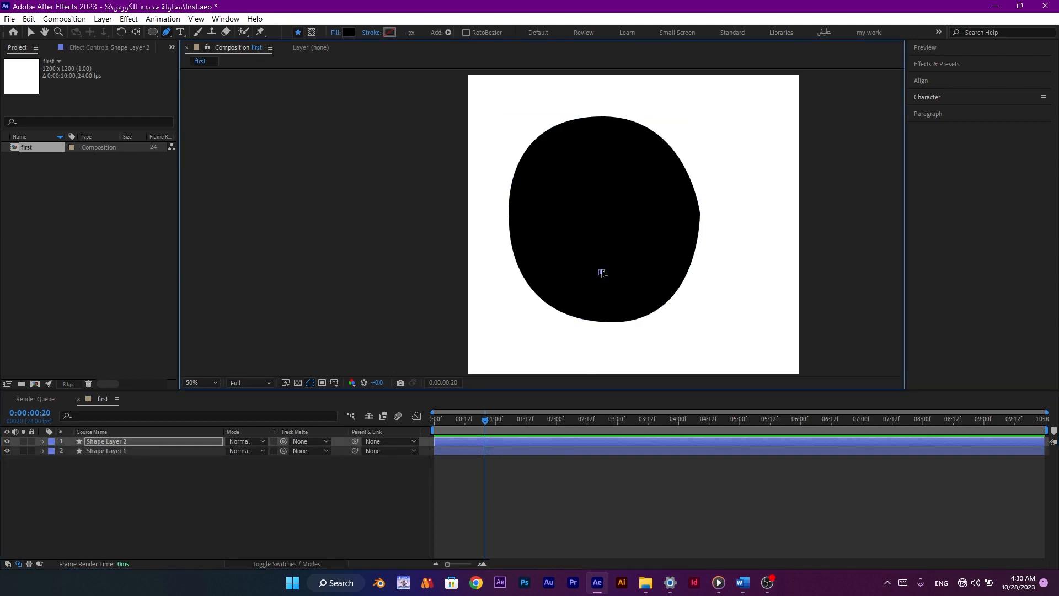
key(Delete)
click(504, 442)
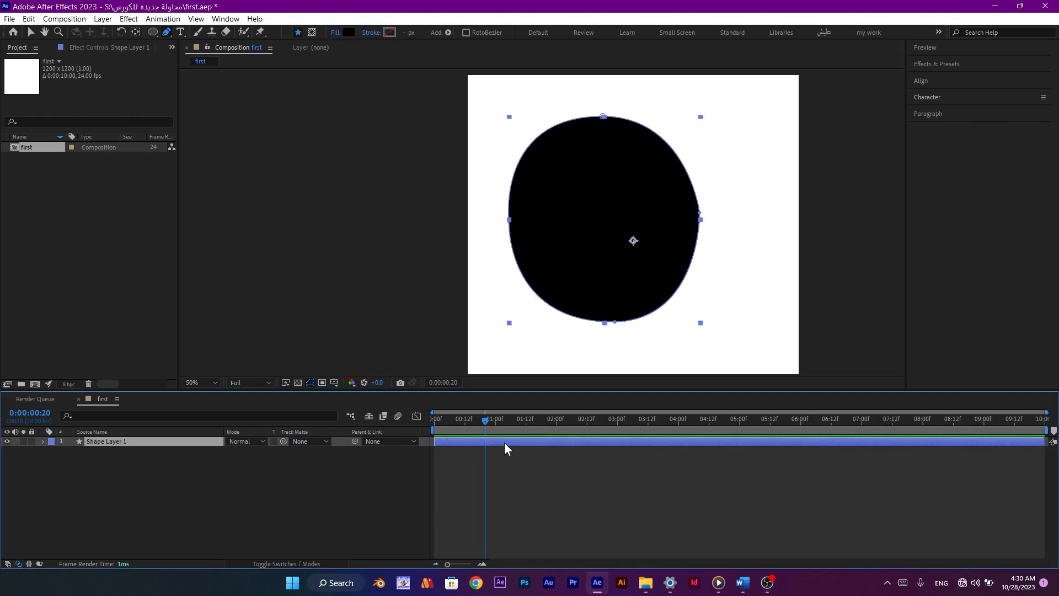
key(Delete)
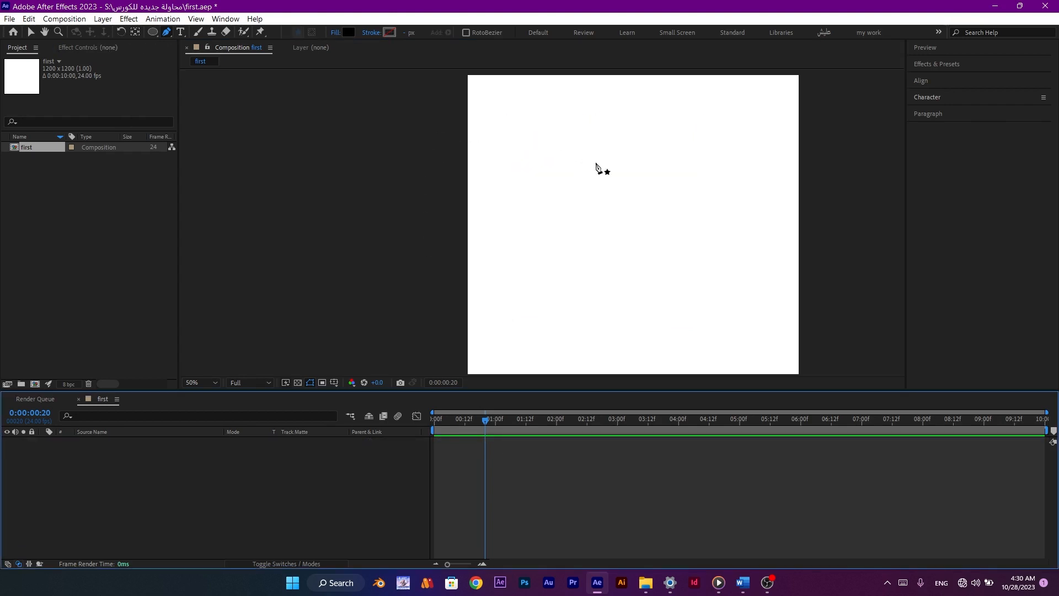
Draw an open S-shaped path with five Pen tool vertices on a new shape layer, shortening handles between vertices to control each bend.
click(616, 169)
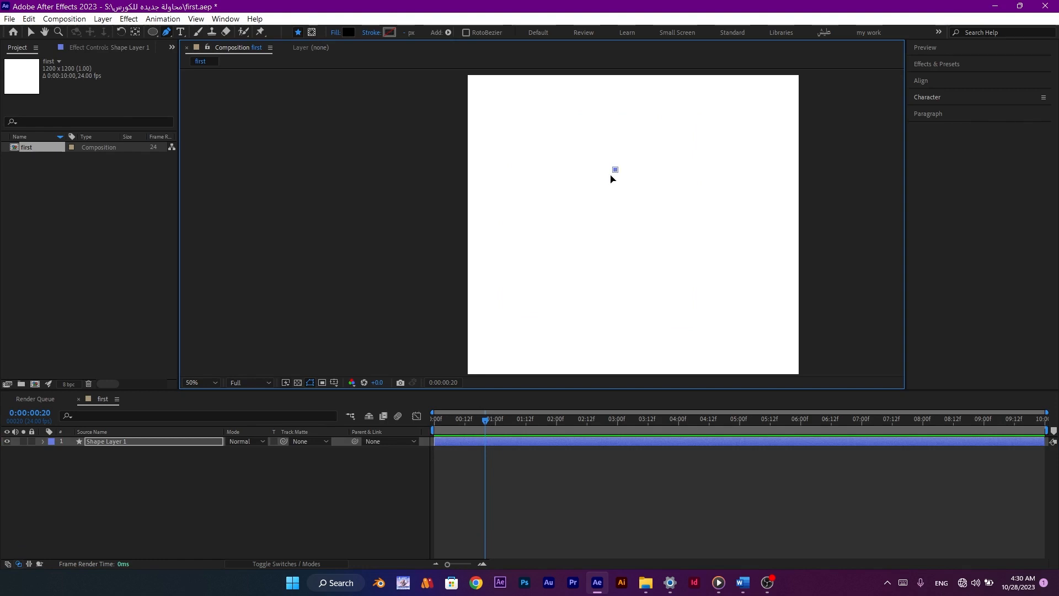
click(578, 209)
drag(579, 212, 574, 252)
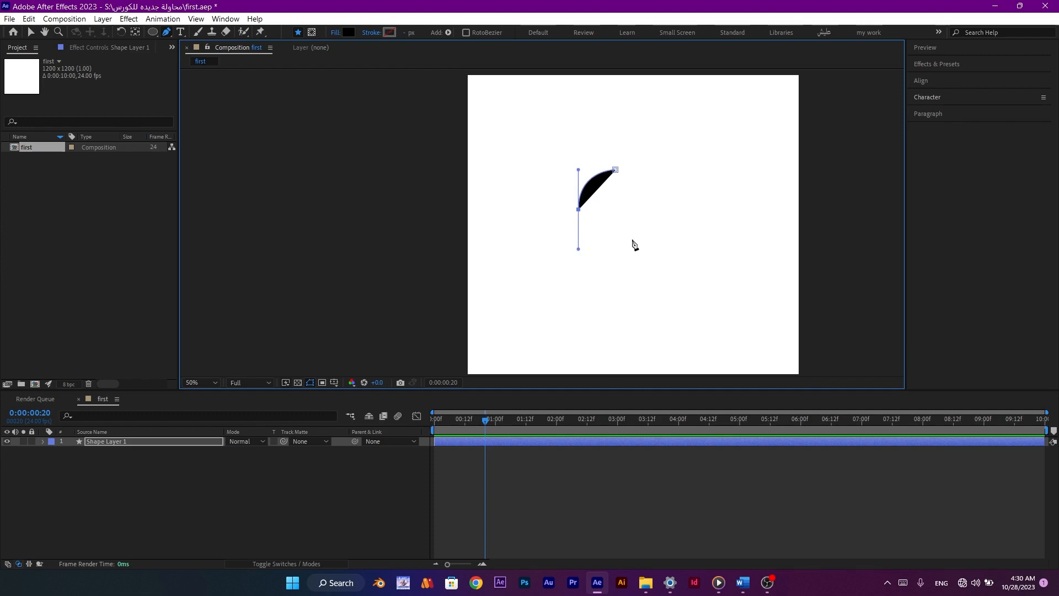
click(612, 221)
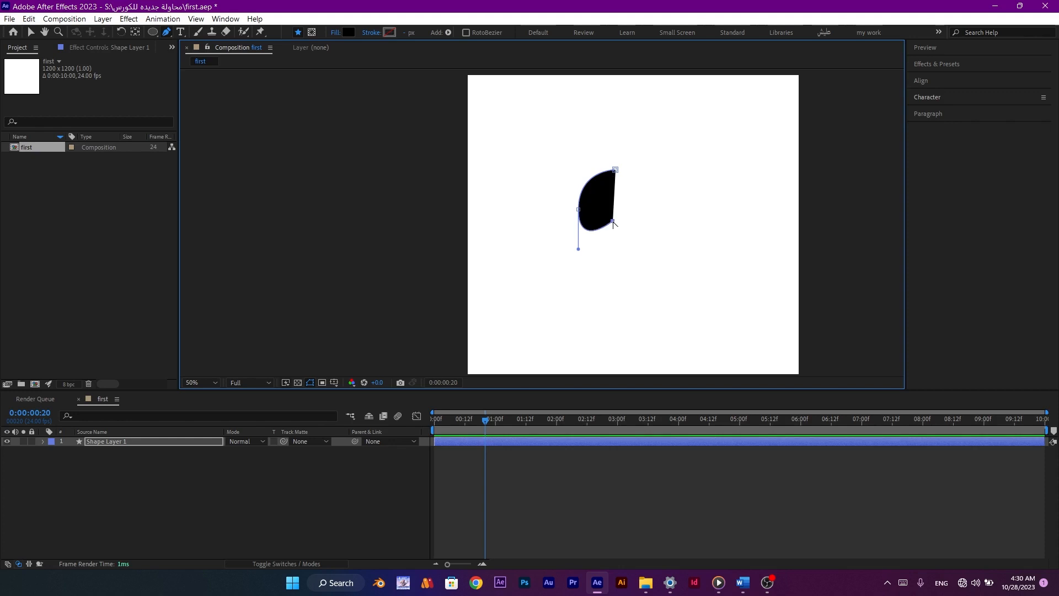
drag(578, 249, 579, 225)
drag(612, 221, 613, 223)
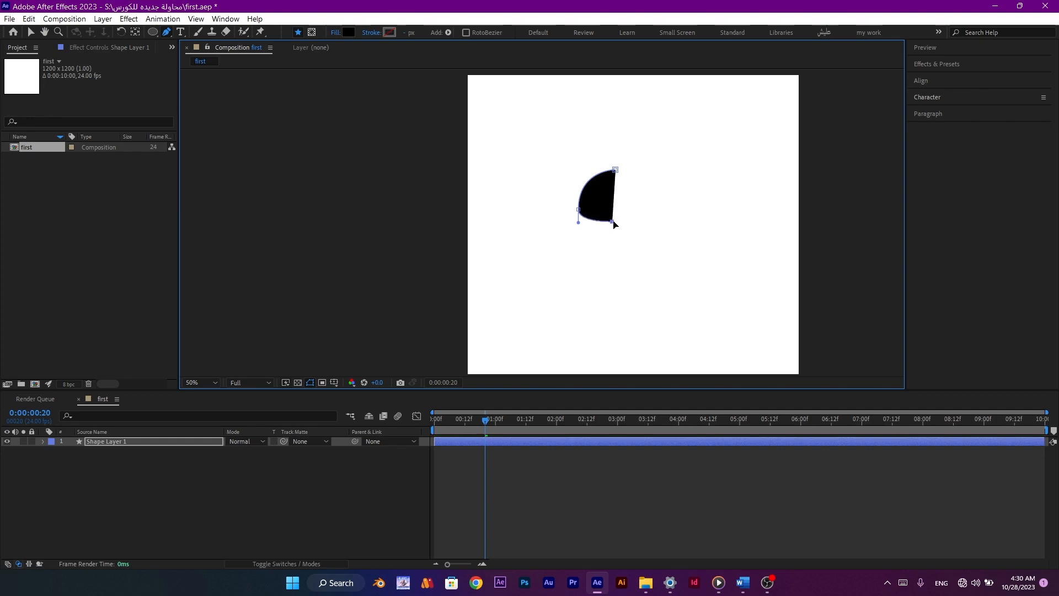
click(637, 246)
drag(638, 256, 638, 271)
click(599, 271)
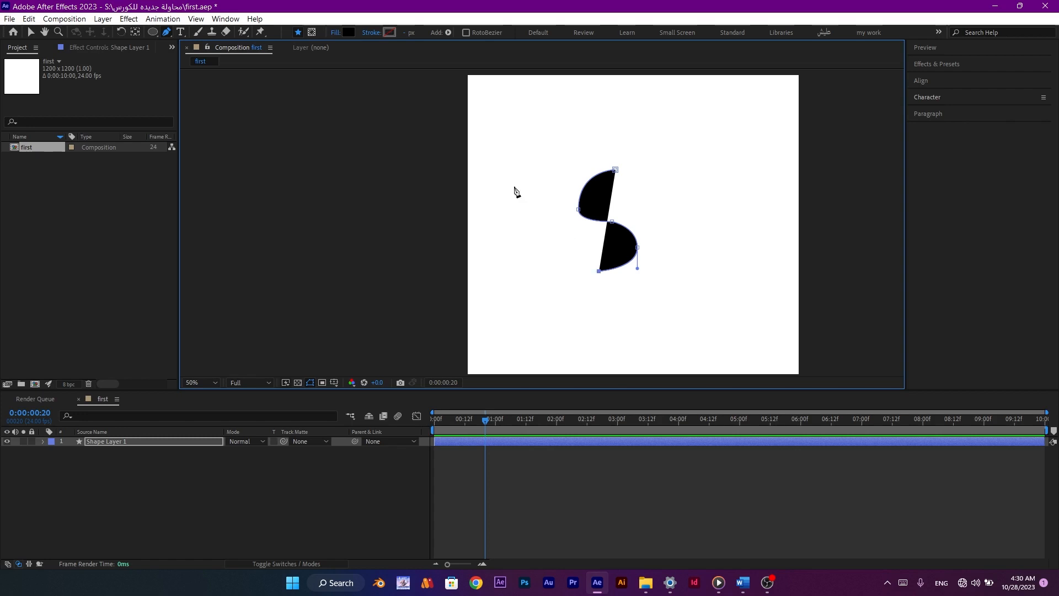
Set the S-shaped path's fill to None.
click(335, 32)
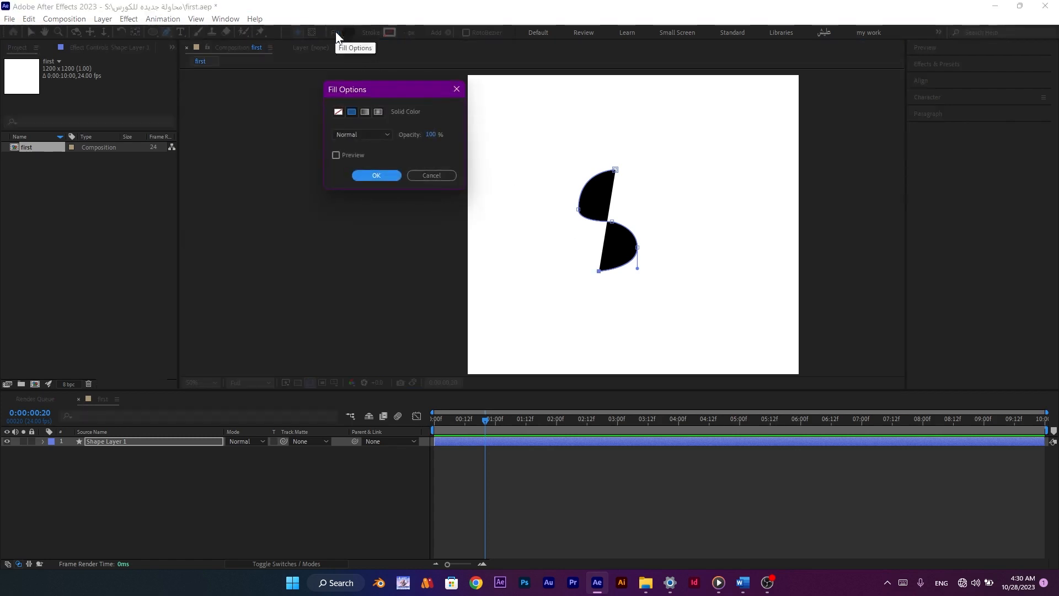
click(339, 114)
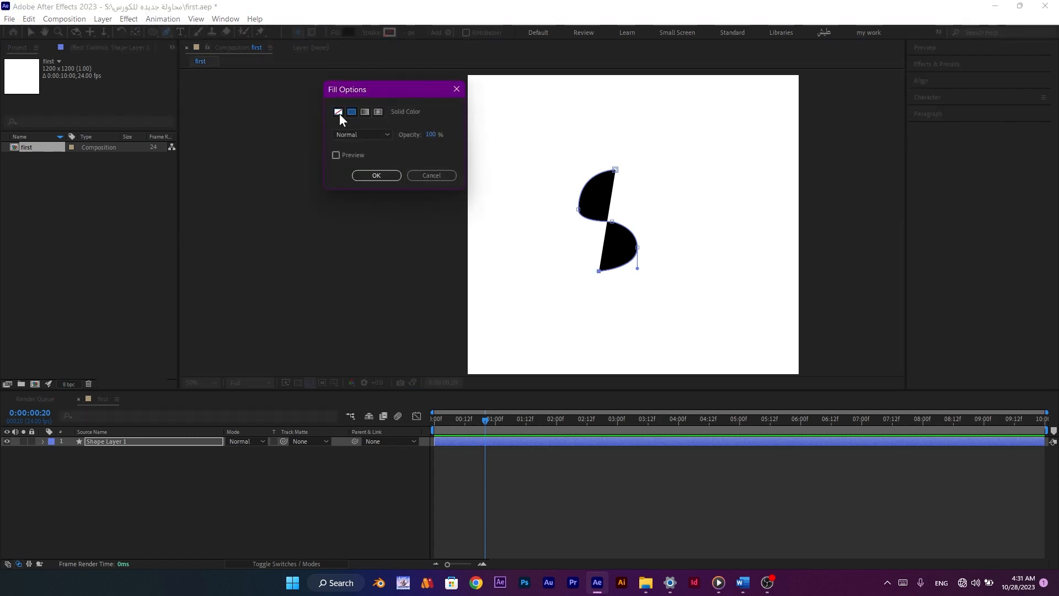
click(384, 176)
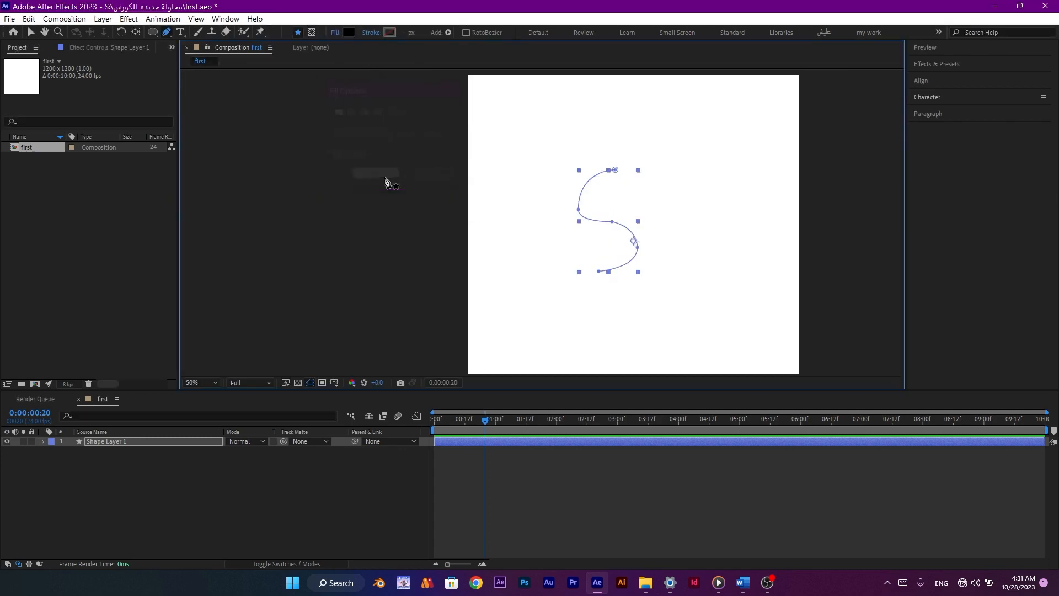
Give the S-shaped path a 34 px stroke in pure red, FF0000.
drag(404, 33, 408, 33)
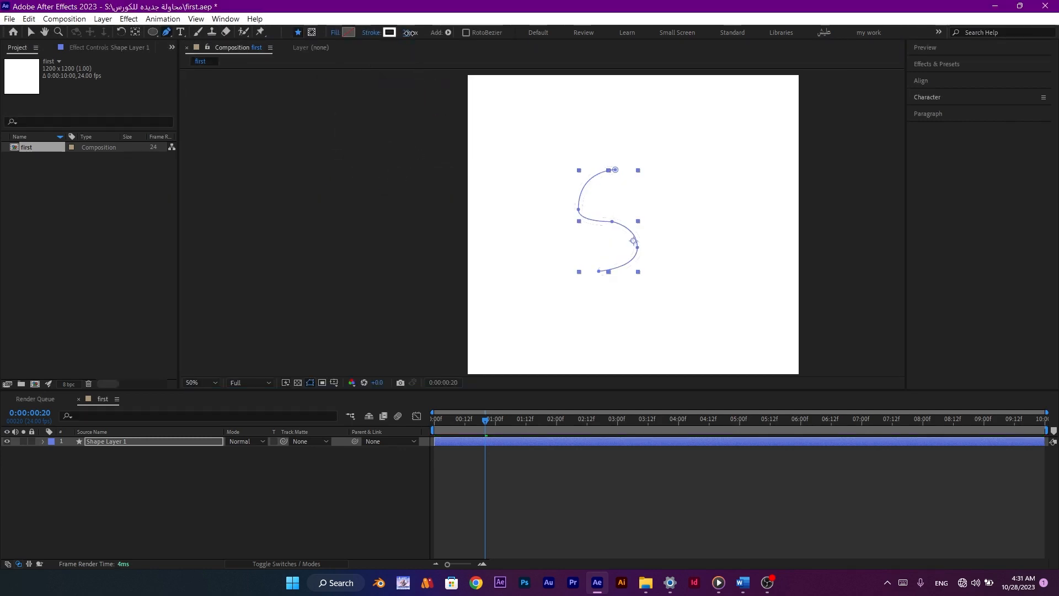
click(389, 32)
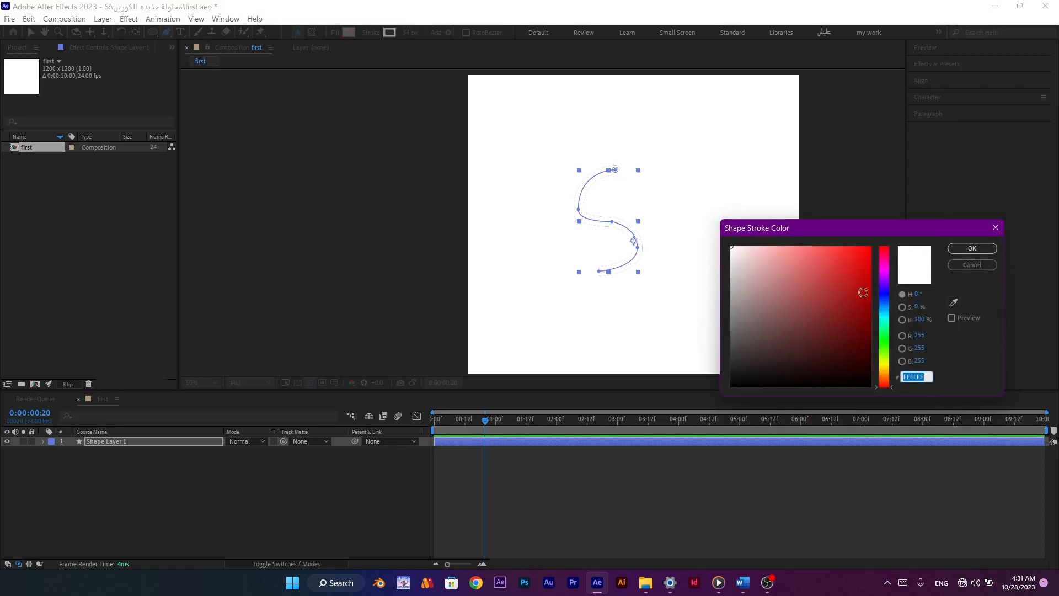
click(857, 261)
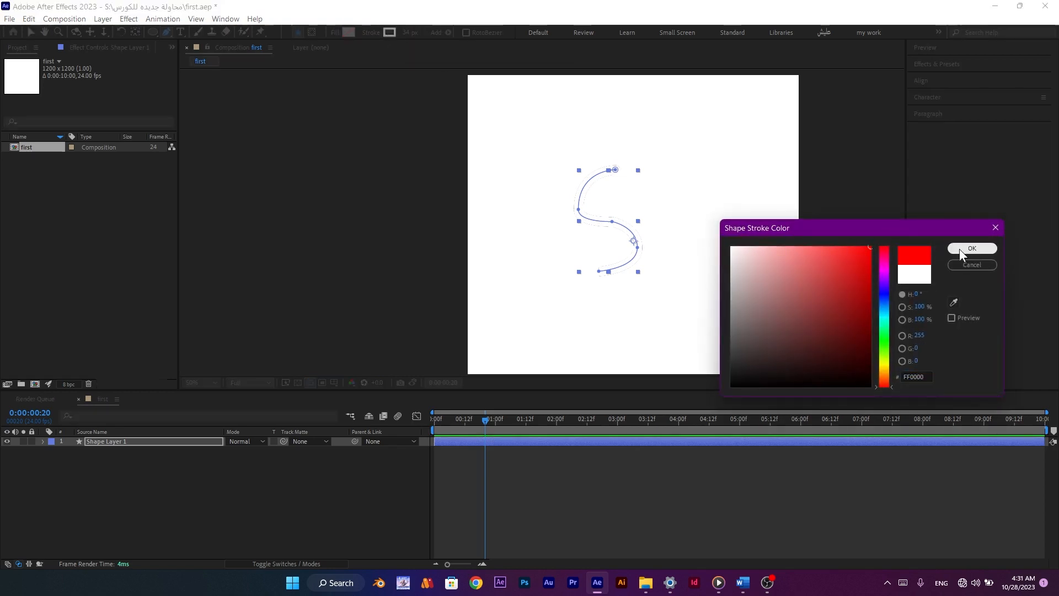
click(958, 248)
Extend both ends of the S by moving its lower end vertex further left and its upper end vertex slightly right.
key(period)
key(period)
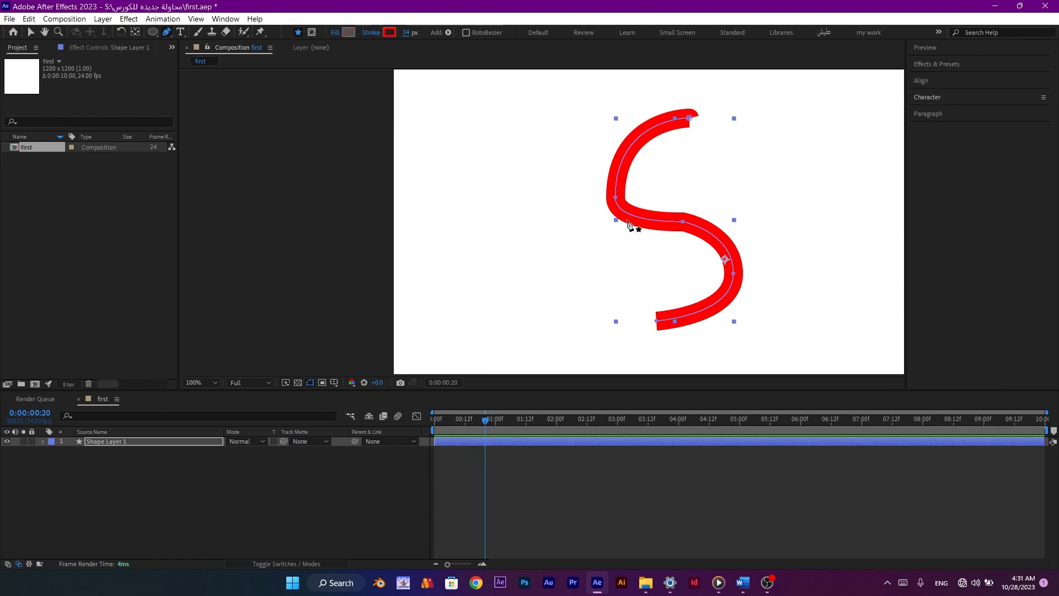
click(31, 32)
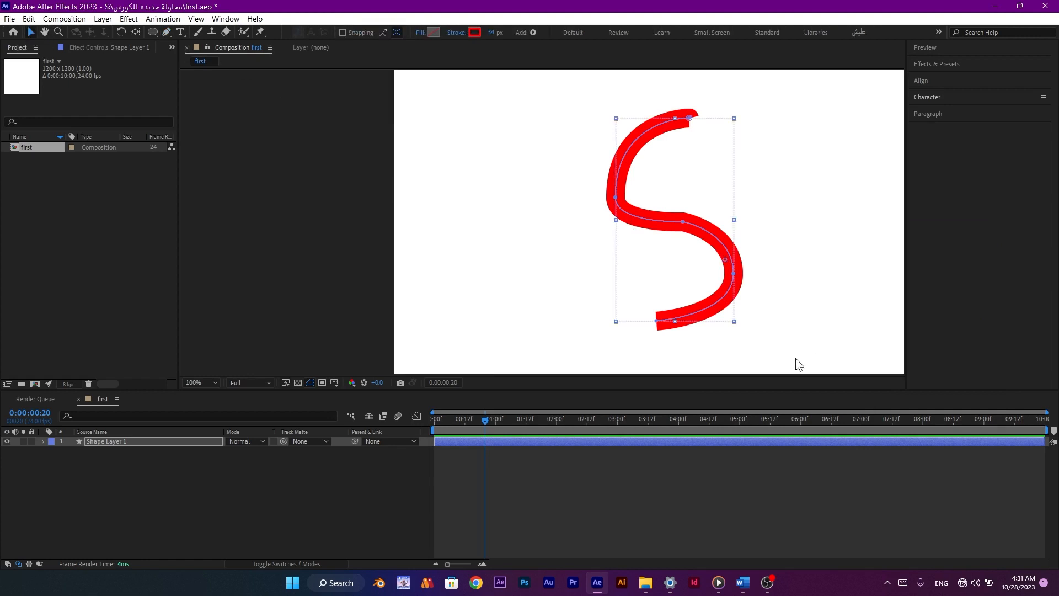
drag(655, 320, 638, 320)
click(166, 32)
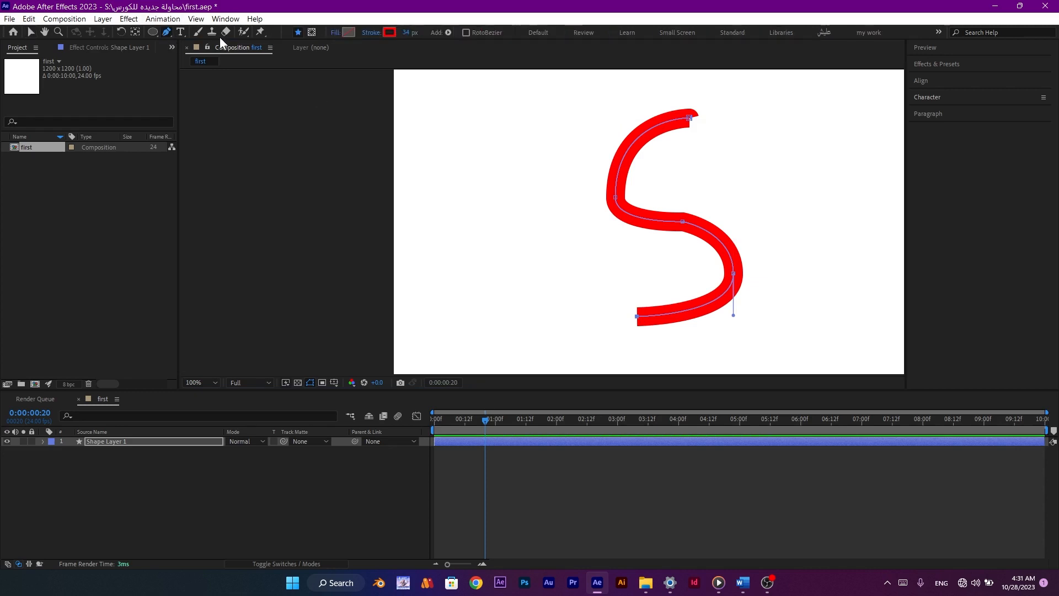
click(32, 32)
click(166, 32)
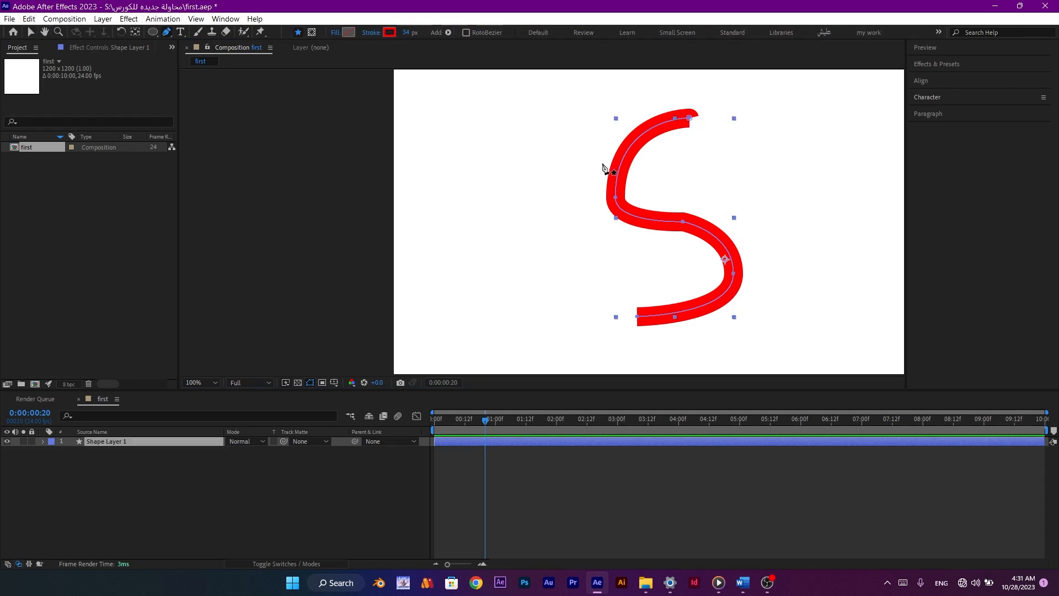
drag(690, 117, 701, 121)
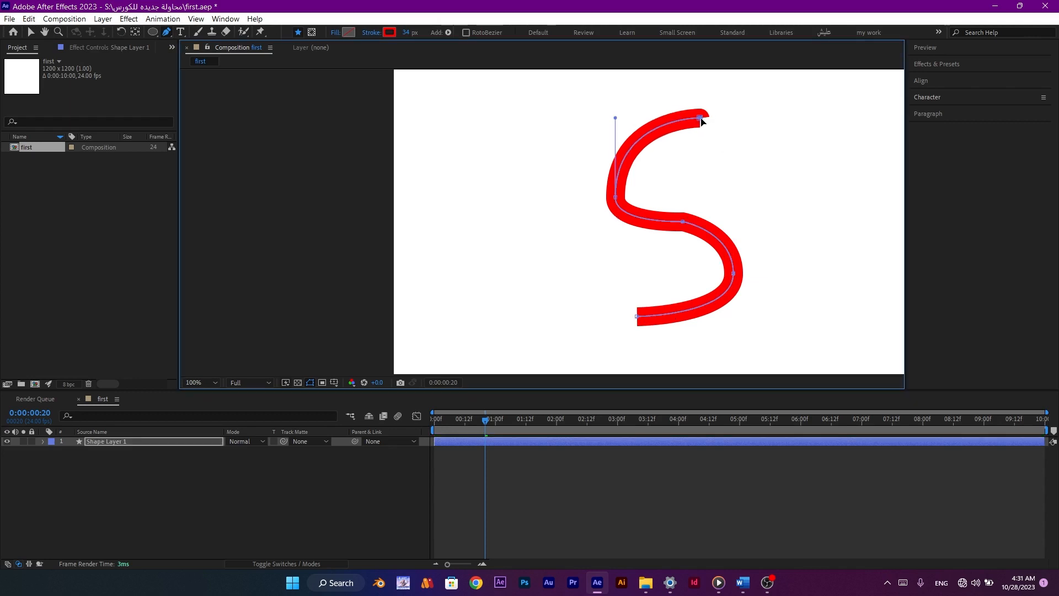
Undo the path closure made at the lower end vertex and move that vertex further left to lengthen the S's lower arm.
click(638, 318)
key(ctrl+z)
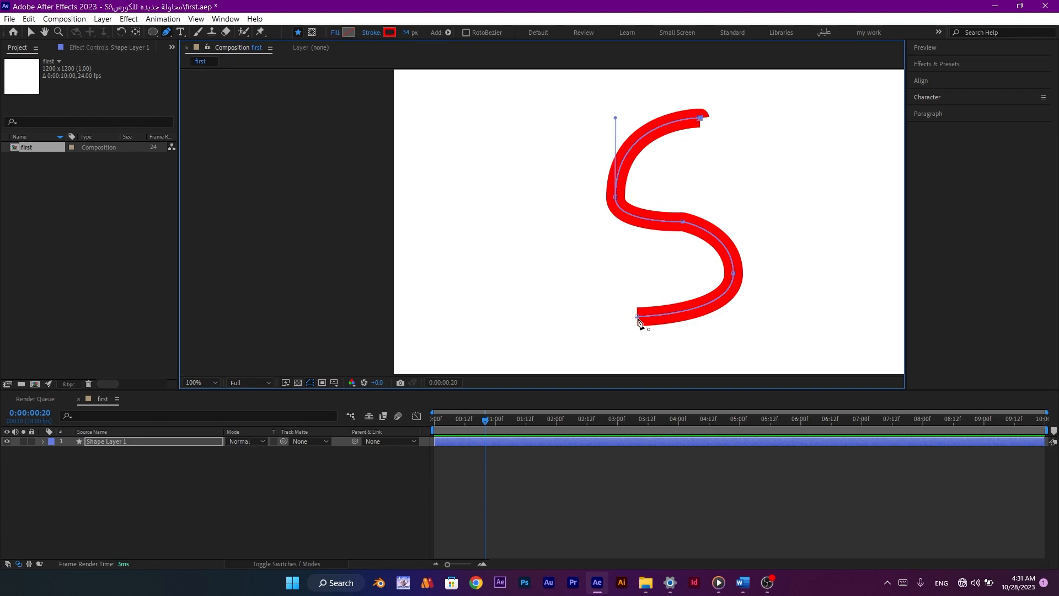
key(a)
key(a)
key(v)
drag(635, 321, 614, 322)
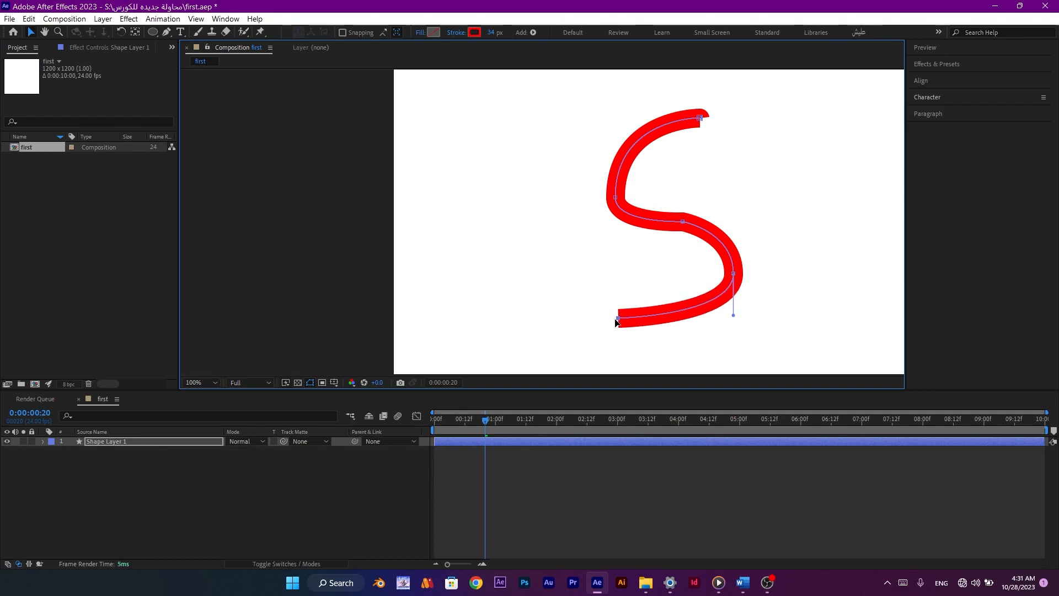
Refine the S's bends by raising the left vertex, lowering the middle and right vertices, and tilting the right vertex's upper handle outward.
click(682, 222)
drag(683, 223, 686, 219)
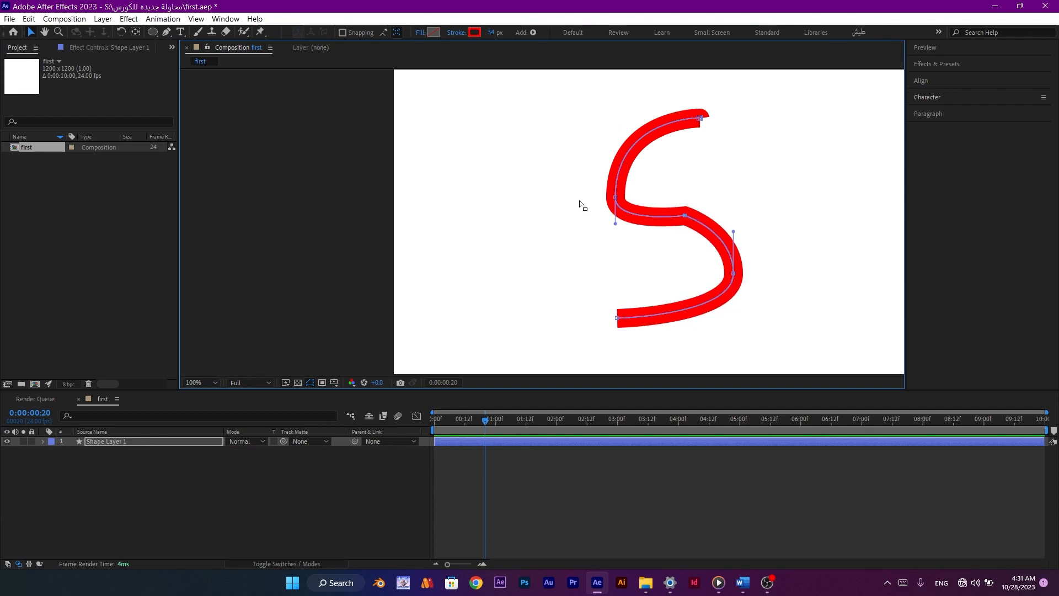
drag(616, 198, 615, 180)
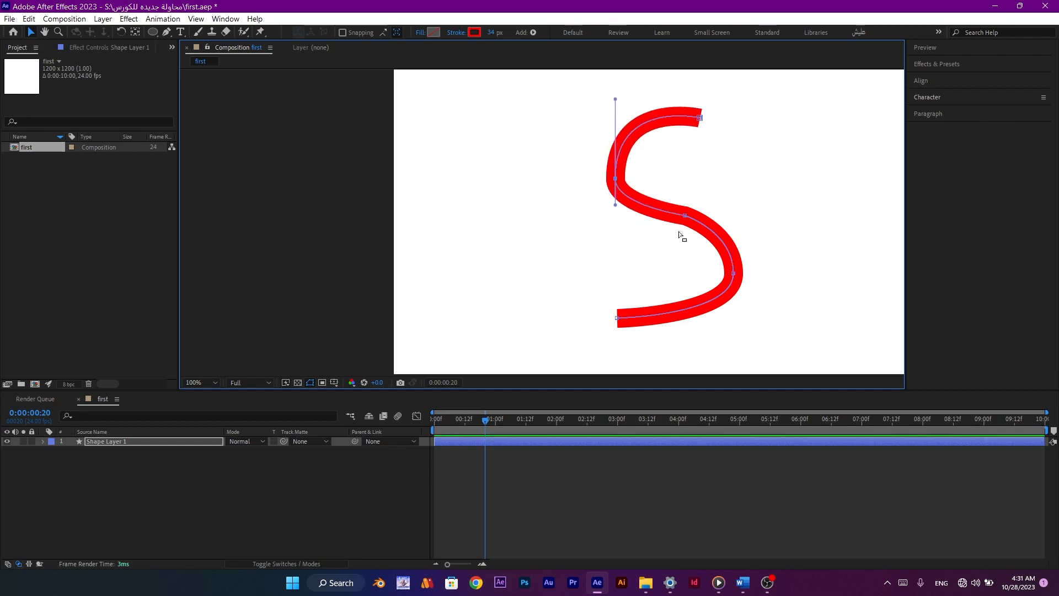
drag(681, 220, 683, 232)
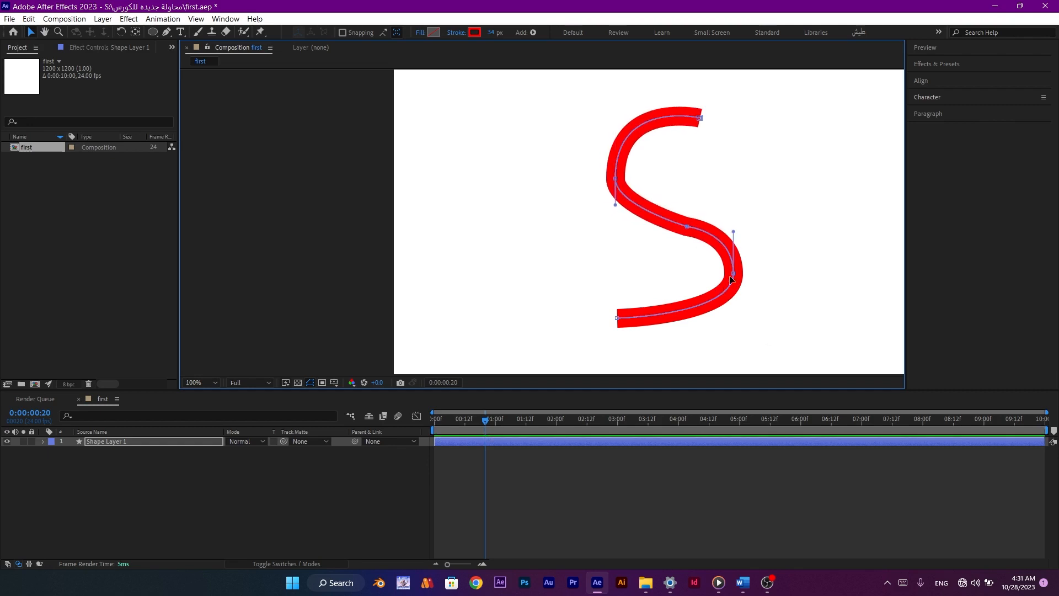
drag(732, 271, 732, 285)
drag(734, 247, 741, 240)
Move the S's upper end vertex further right and tilt the left bend's upper handle slightly inward.
key(comma)
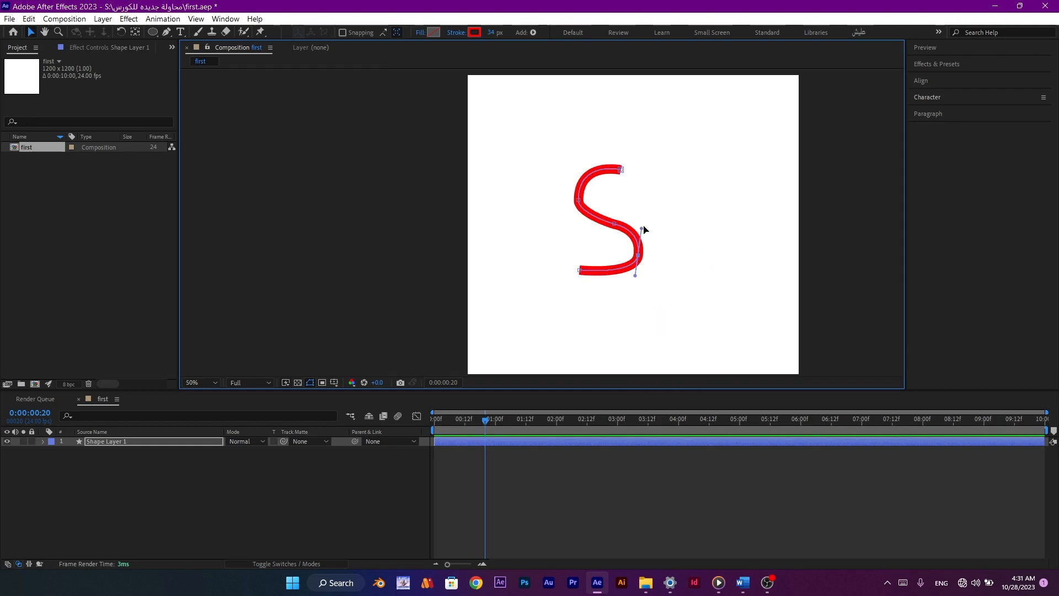
key(period)
drag(699, 118, 719, 118)
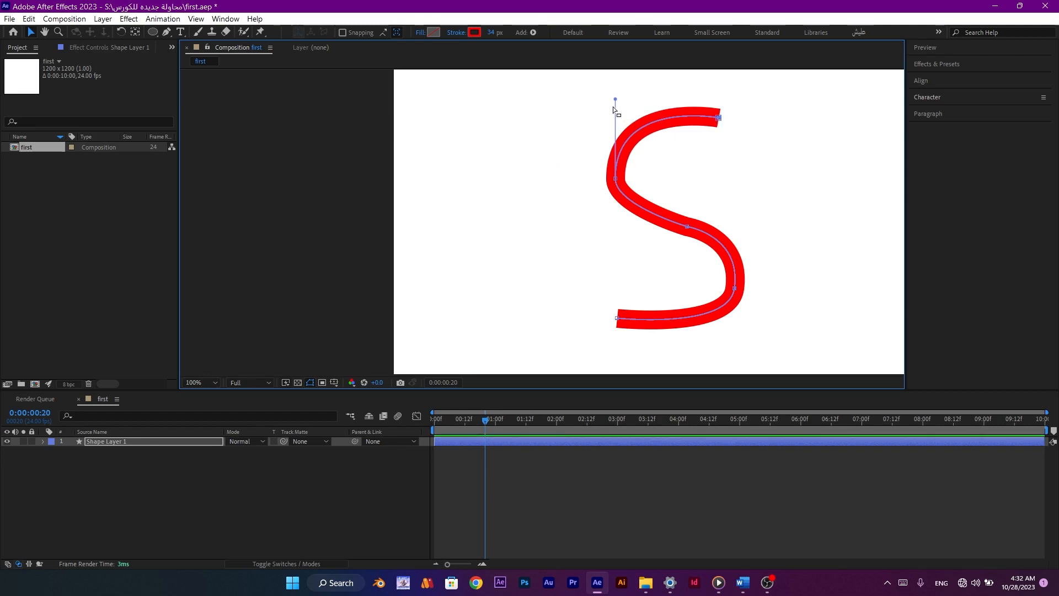
drag(616, 101, 623, 98)
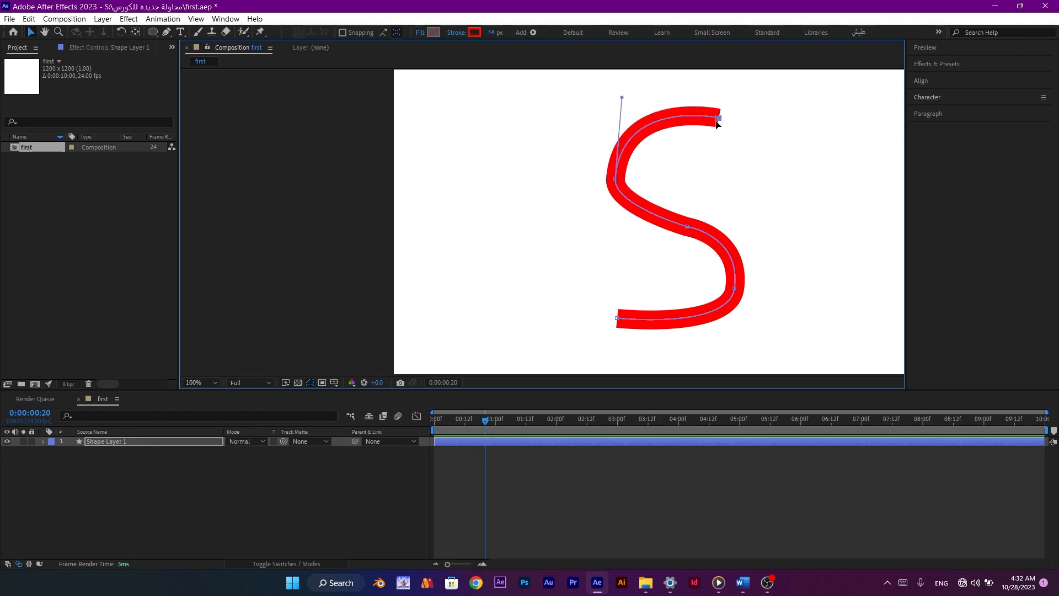
Close the S path by joining its lower end vertex to its upper end vertex with the Pen tool, and undo the closure.
click(688, 224)
click(166, 31)
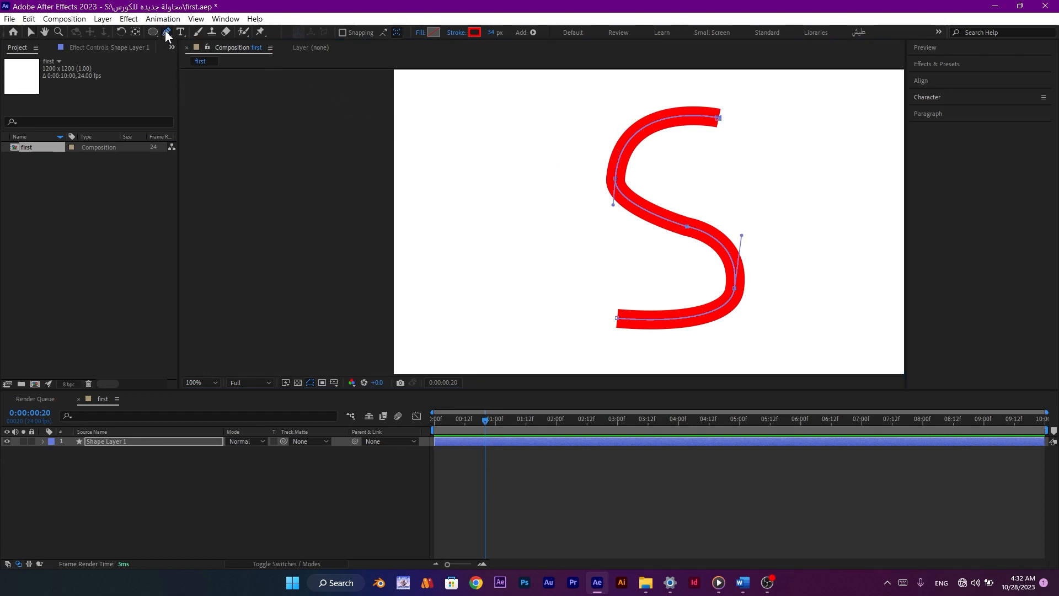
click(618, 319)
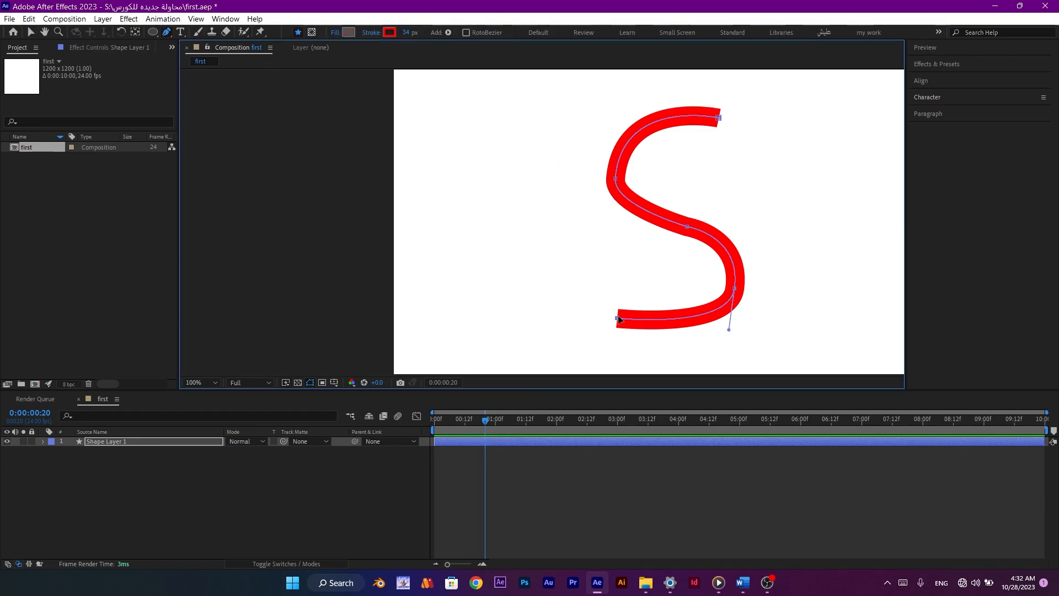
click(717, 117)
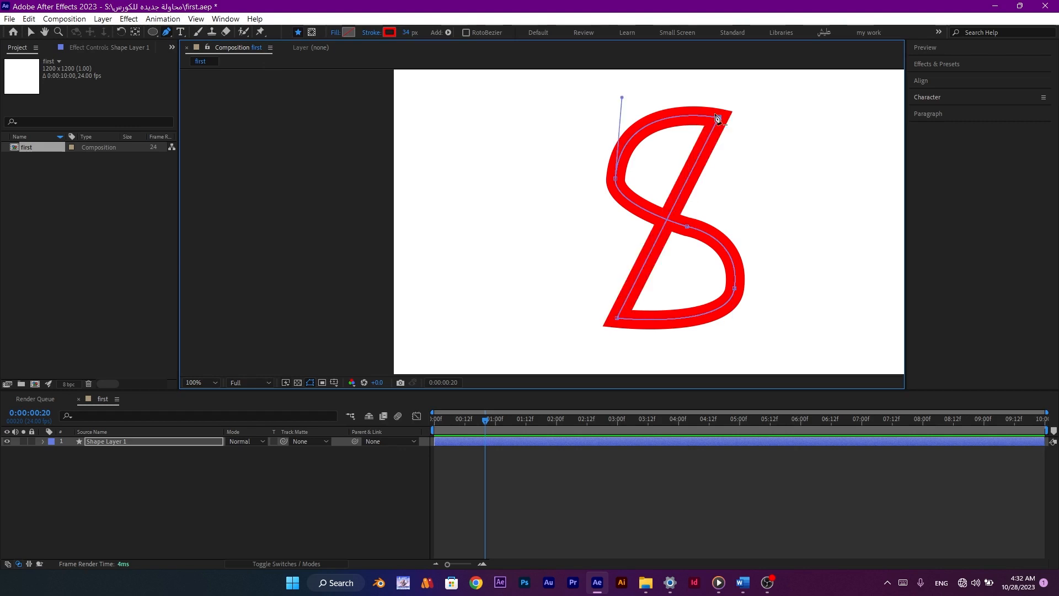
key(ctrl+z)
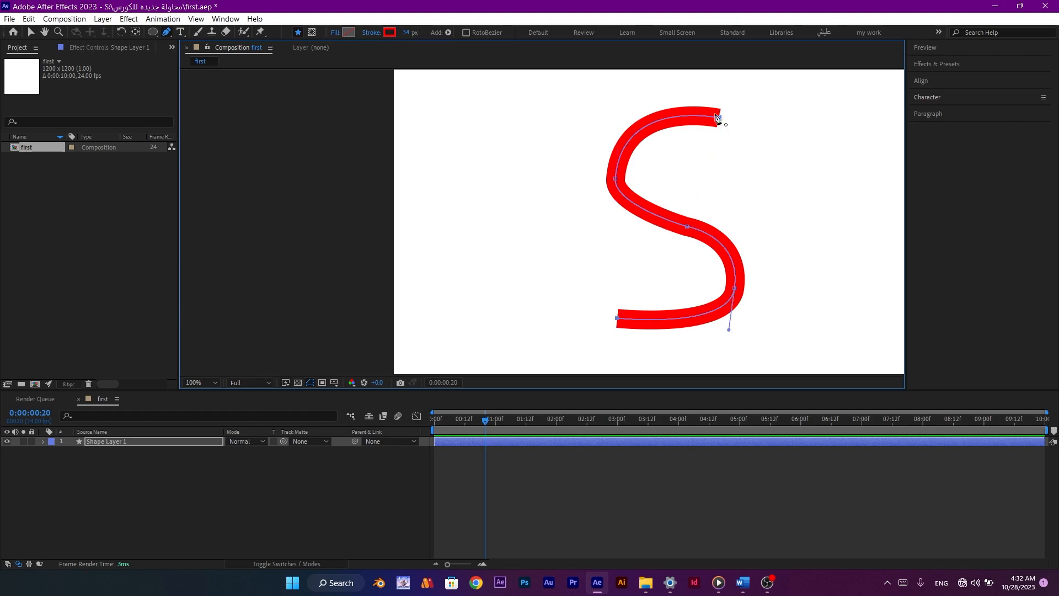
Lengthen the upper and lower handles of the S's left bend vertex to round the upper curve.
click(31, 32)
click(614, 182)
click(614, 179)
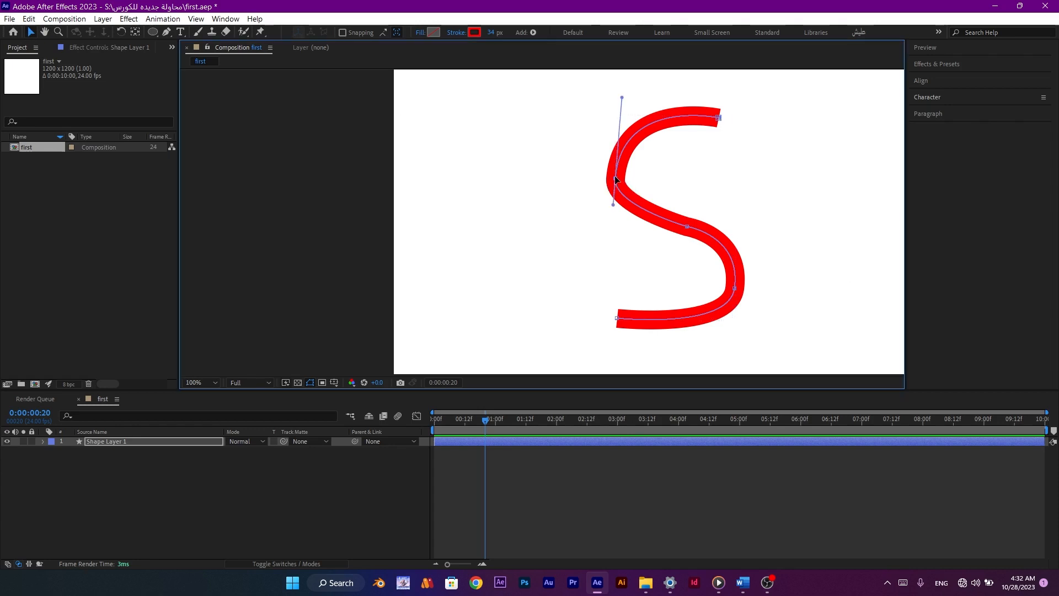
drag(626, 104, 620, 87)
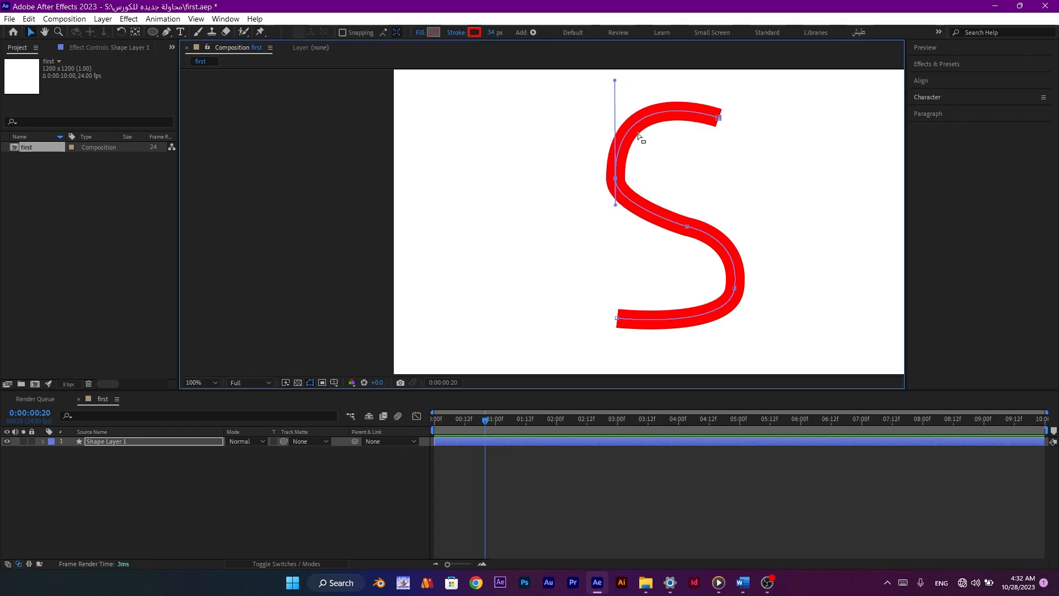
drag(616, 206, 616, 219)
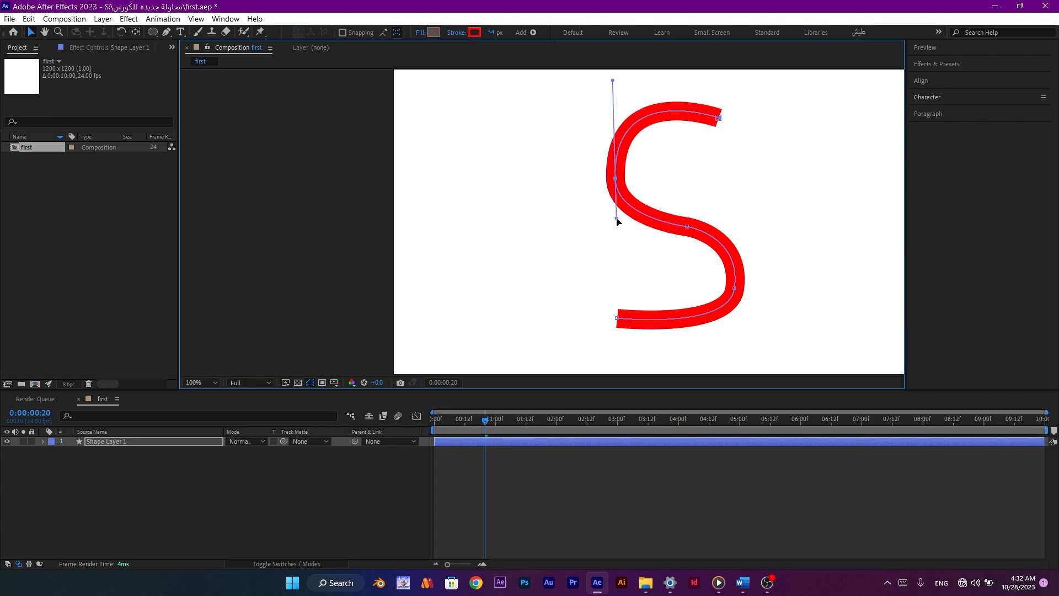
Lengthen the right bend vertex's upper handle, move the S's middle vertex up and left to smooth the transition, and deselect the layer.
click(688, 226)
click(734, 288)
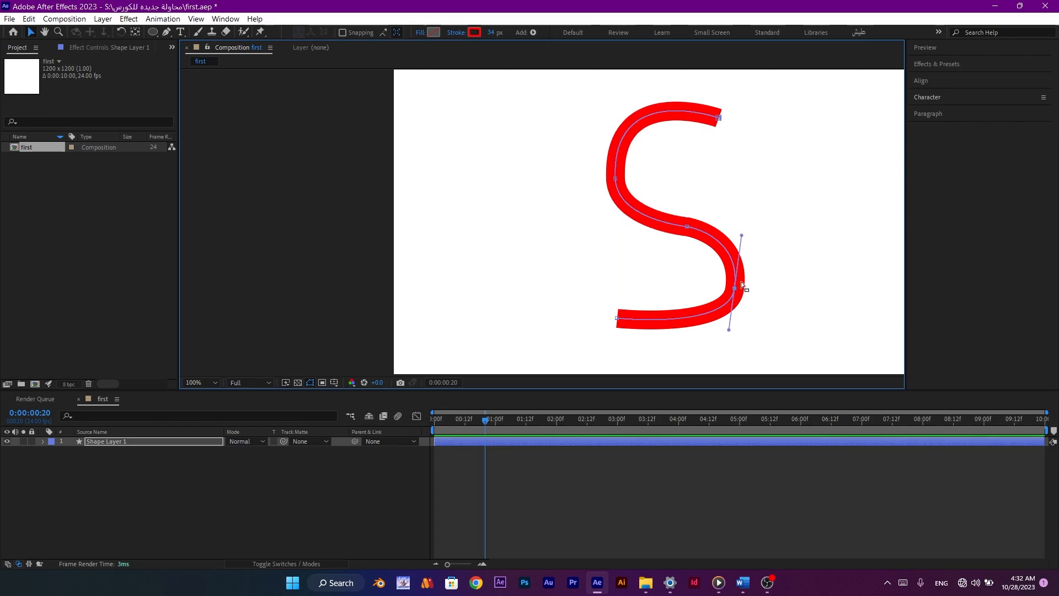
drag(741, 236, 737, 202)
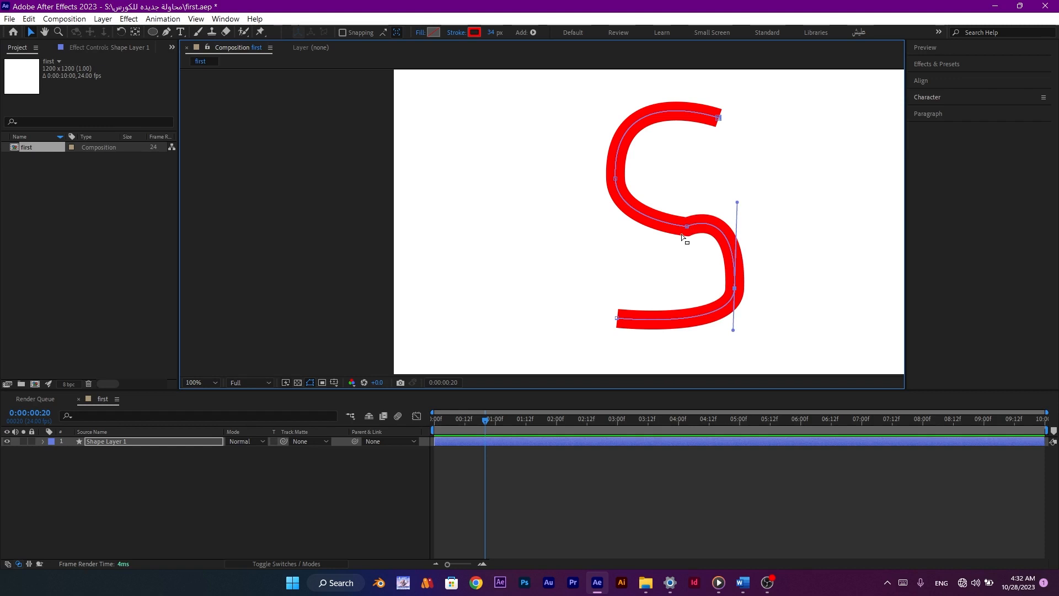
drag(686, 226, 677, 212)
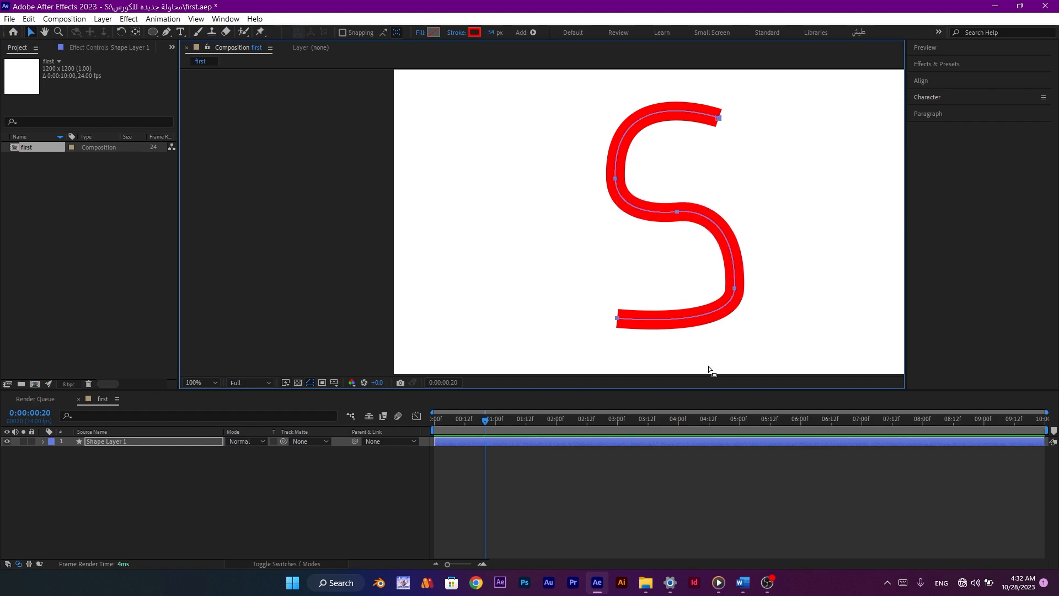
click(637, 495)
scroll(607, 251, down, 6)
scroll(546, 222, up, 4)
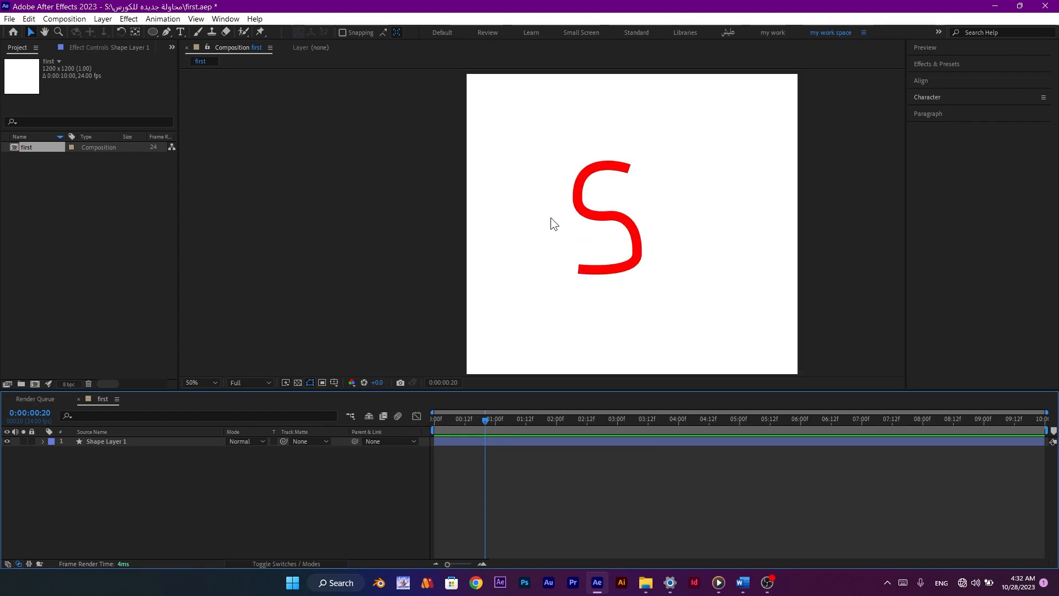
Select the S shape and pan the composition view left with the Hand tool.
click(611, 222)
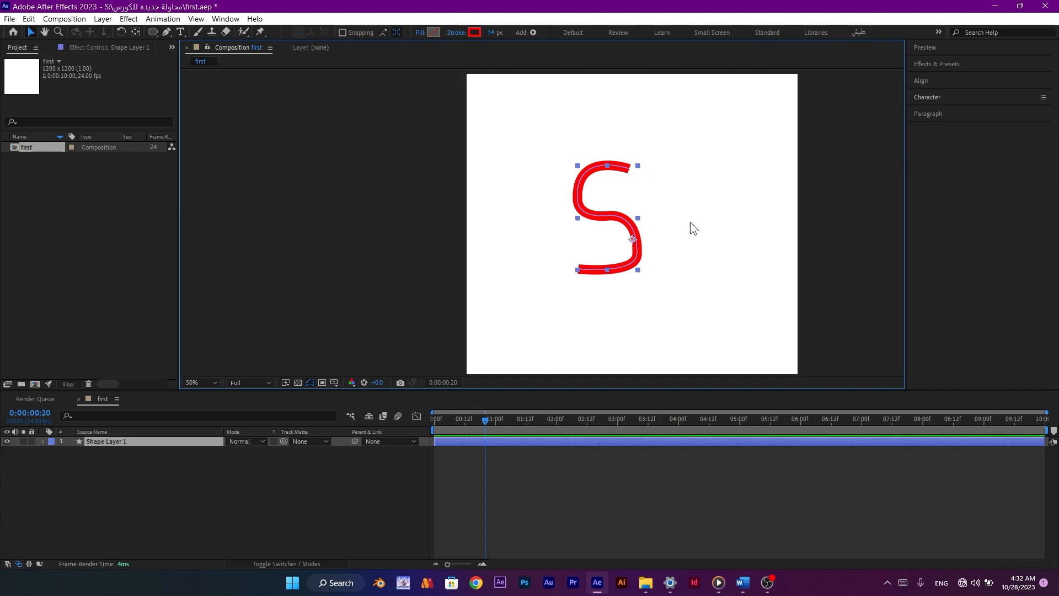
key(h)
mouse_move(623, 236)
mouse_down()
mouse_move(584, 248)
mouse_move(671, 249)
mouse_move(593, 232)
mouse_up()
key(v)
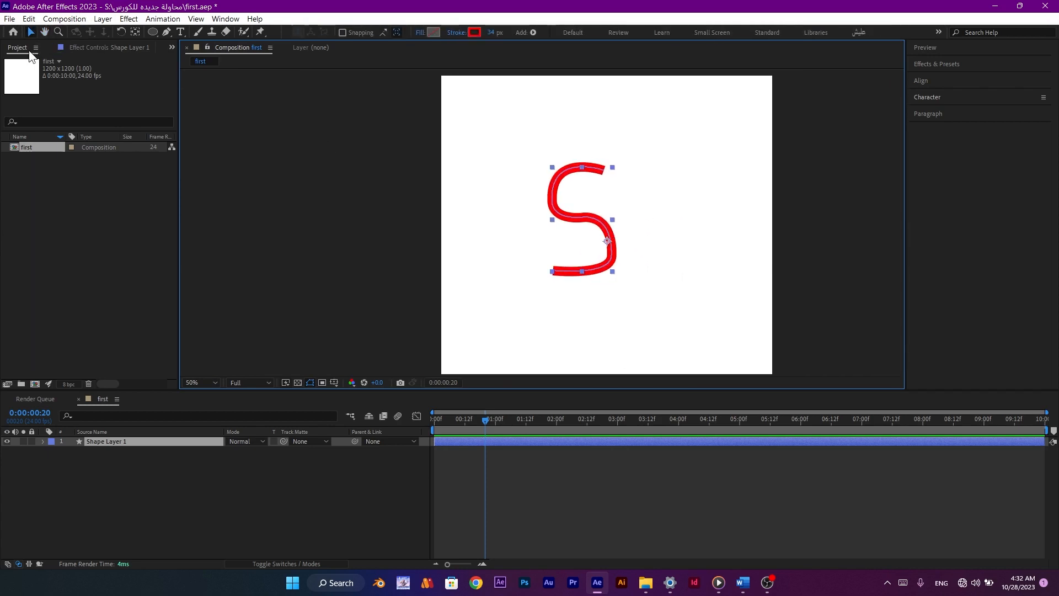
click(45, 31)
drag(844, 236, 815, 232)
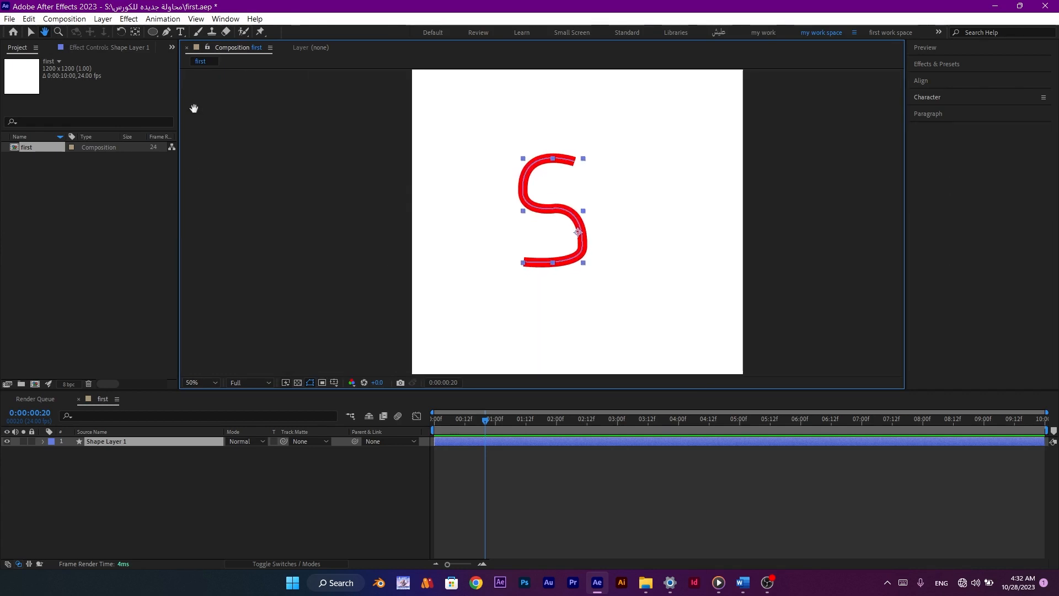
Zoom in on areas around the S with the Zoom tool up to 400%, return to 50%, and magnify to 100%.
click(60, 28)
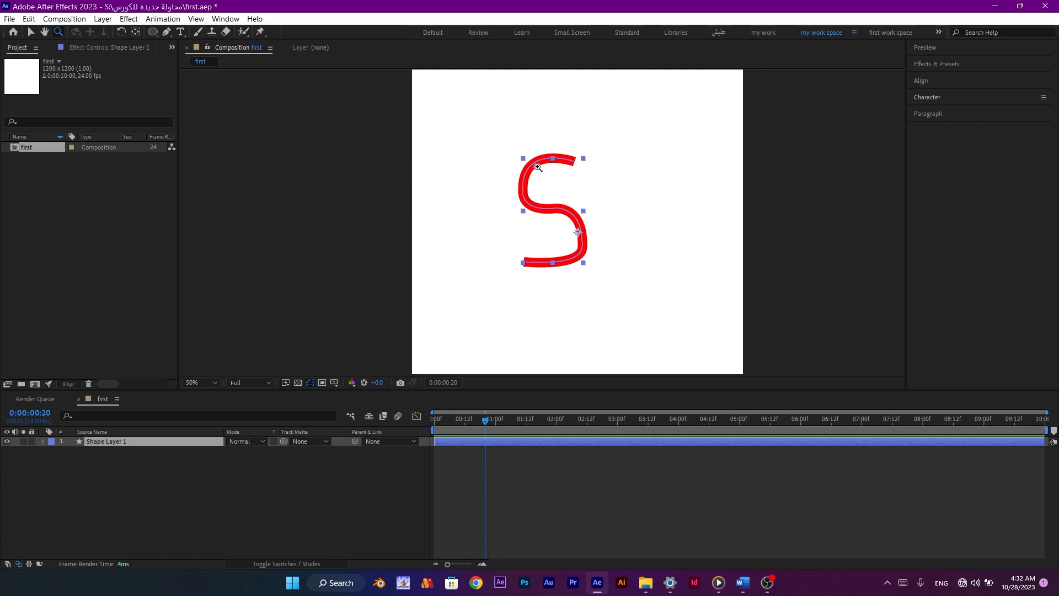
drag(554, 226, 633, 289)
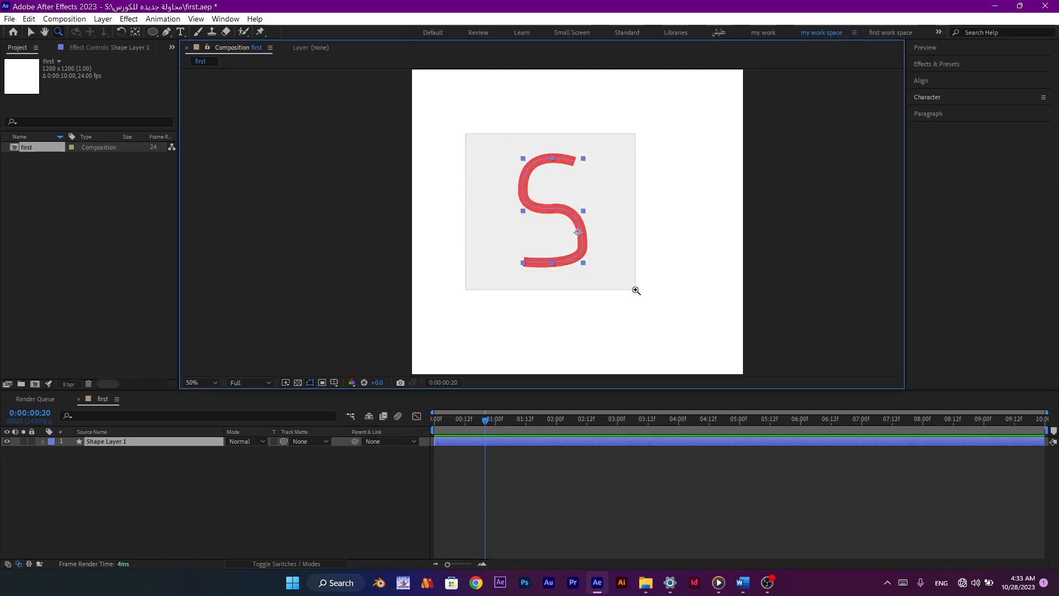
drag(506, 150, 685, 327)
drag(529, 193, 698, 341)
click(459, 189)
drag(442, 182, 750, 319)
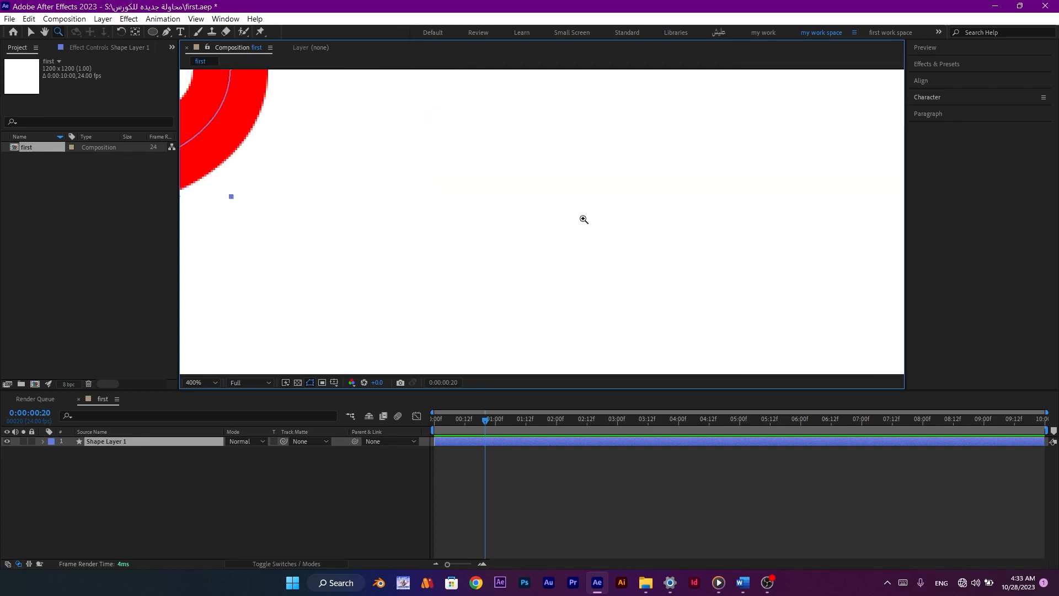
scroll(584, 220, down, 3)
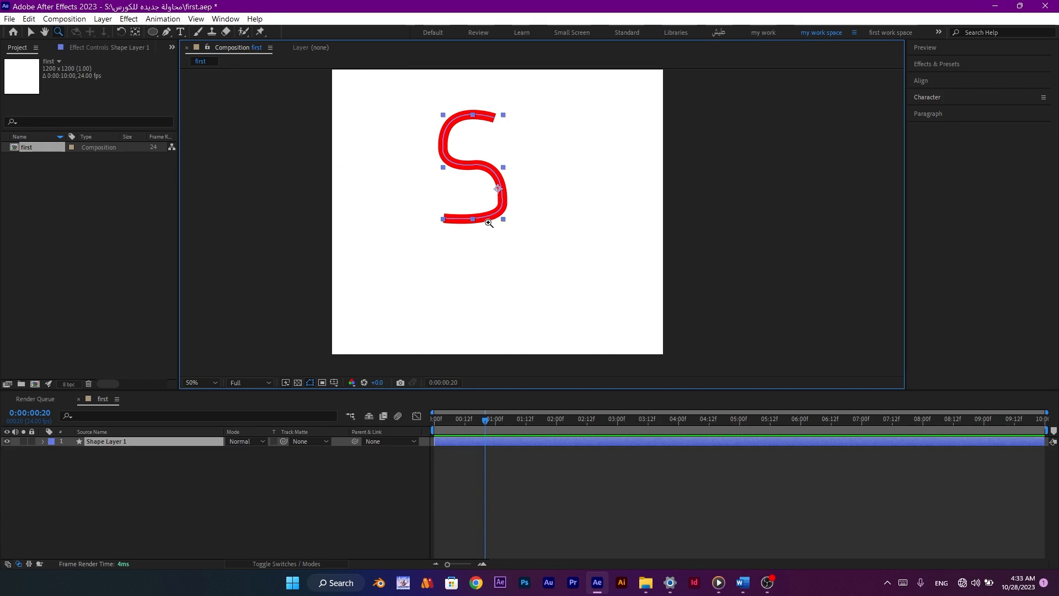
click(457, 187)
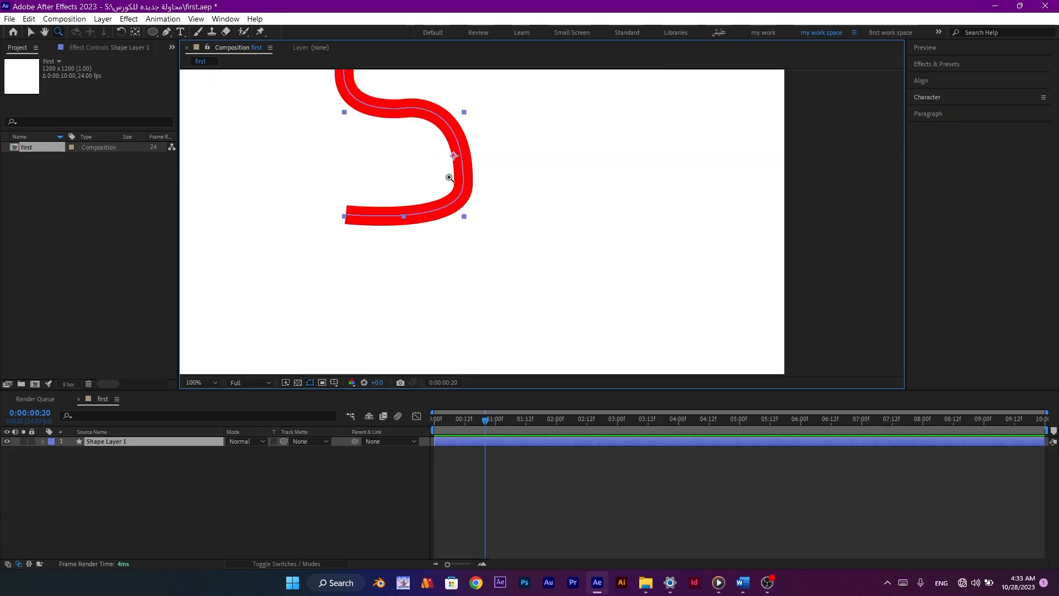
Pan the composition view around the S with the Hand tool, zoom in to 400%, and return to 50%.
key(space)
drag(450, 177, 569, 260)
click(44, 31)
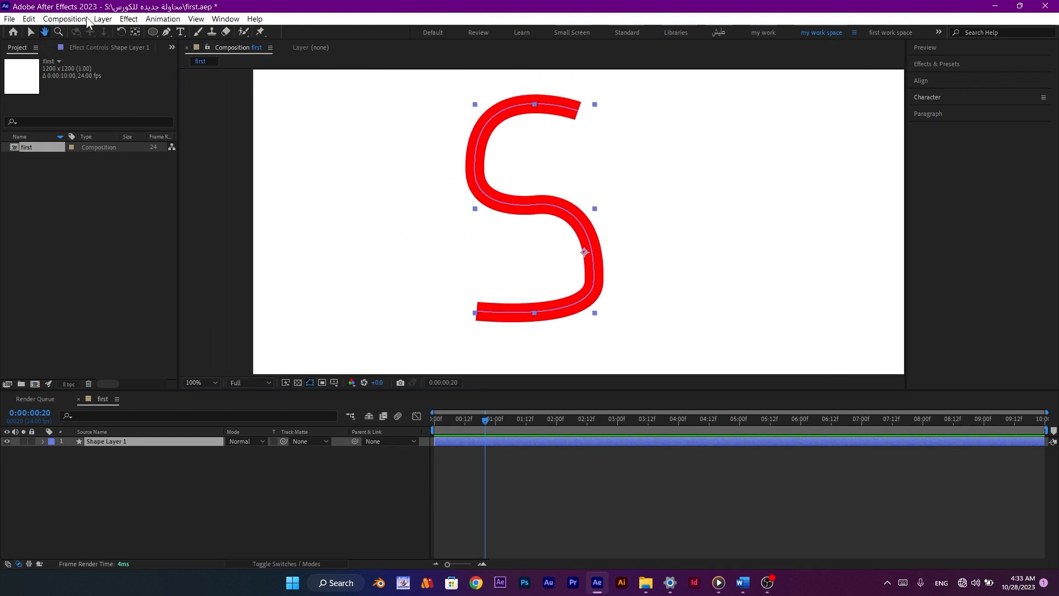
scroll(539, 205, down, 6)
scroll(541, 210, up, 8)
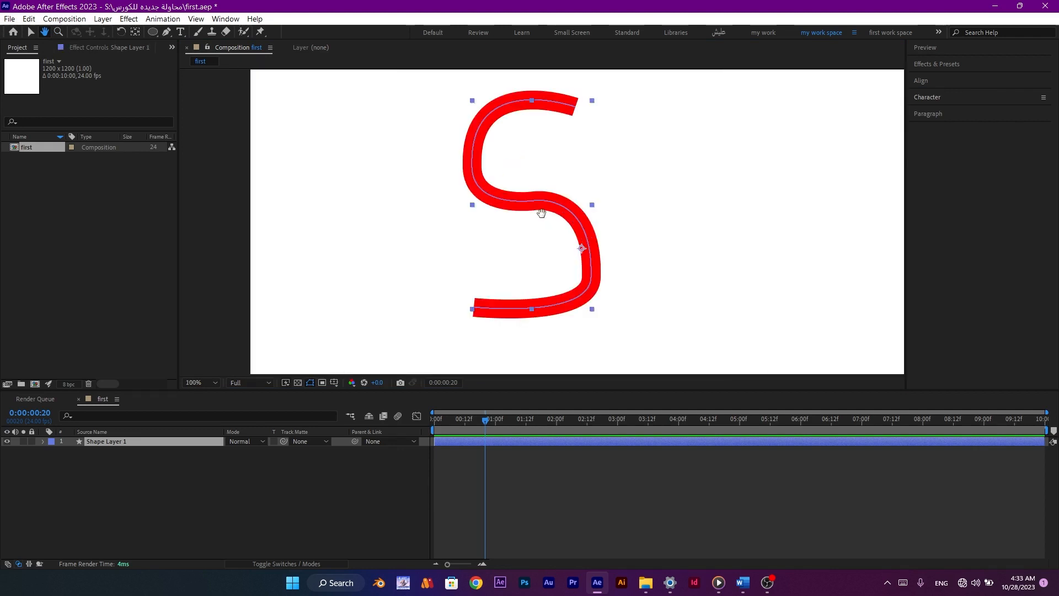
scroll(545, 232, down, 6)
scroll(545, 235, up, 6)
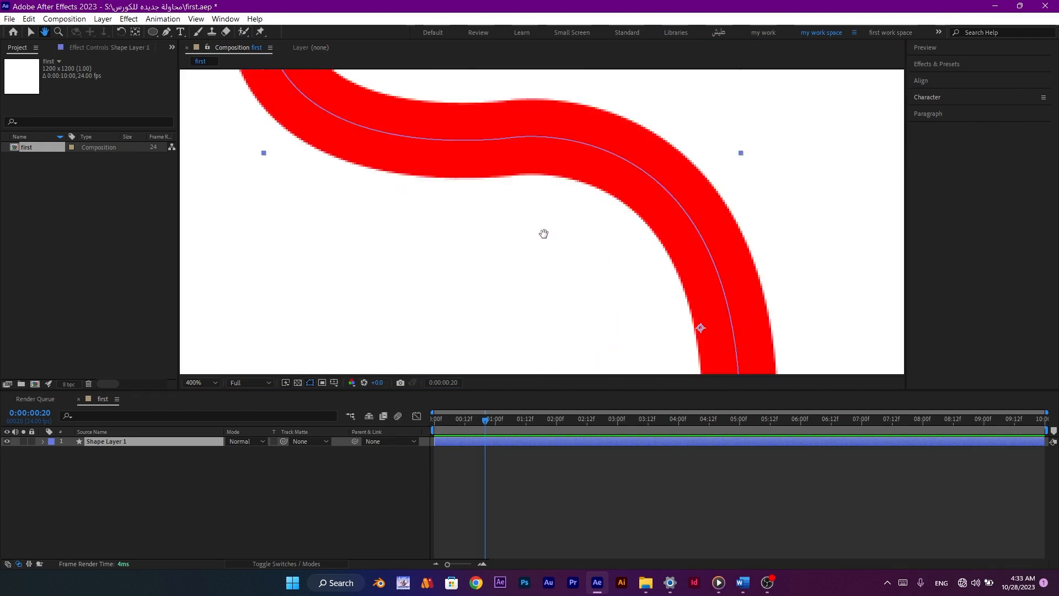
scroll(543, 233, down, 6)
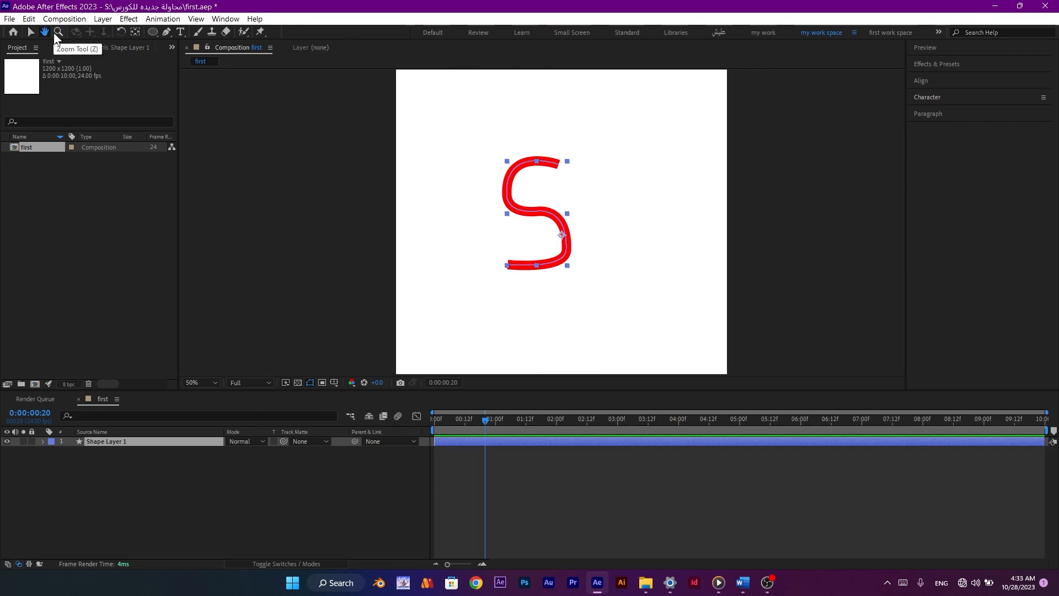
mouse_move(588, 227)
mouse_down()
mouse_move(498, 215)
mouse_move(623, 143)
mouse_move(543, 268)
mouse_move(469, 260)
mouse_move(554, 259)
mouse_move(598, 153)
mouse_move(465, 207)
mouse_move(475, 218)
mouse_move(438, 222)
mouse_move(573, 219)
mouse_up()
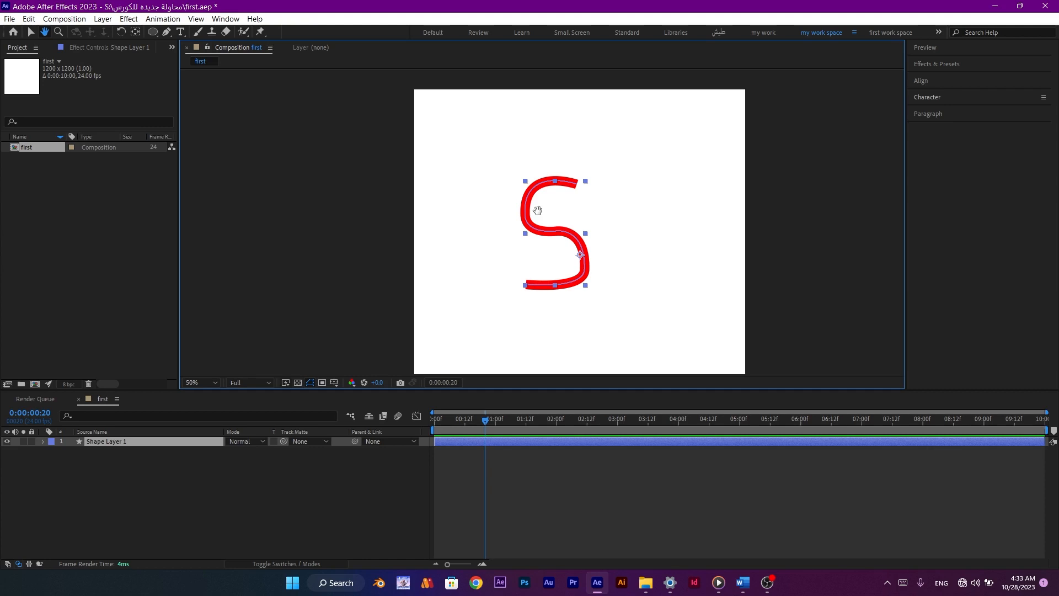
Set the current time to 0:00:01:01 and delete the S's shape layer from the composition.
click(534, 489)
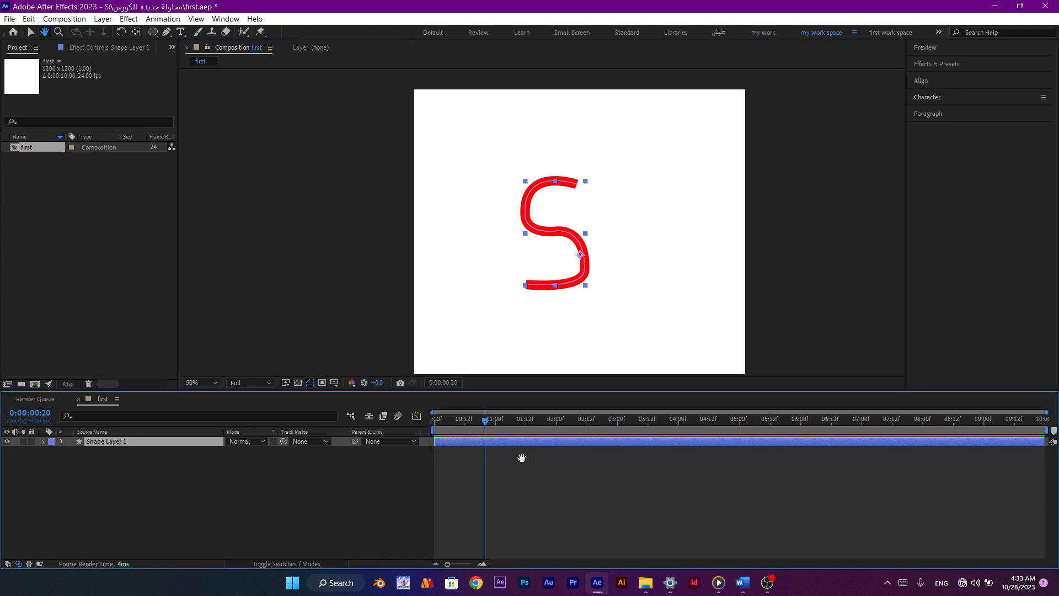
key(v)
click(498, 426)
click(483, 458)
click(480, 444)
key(Delete)
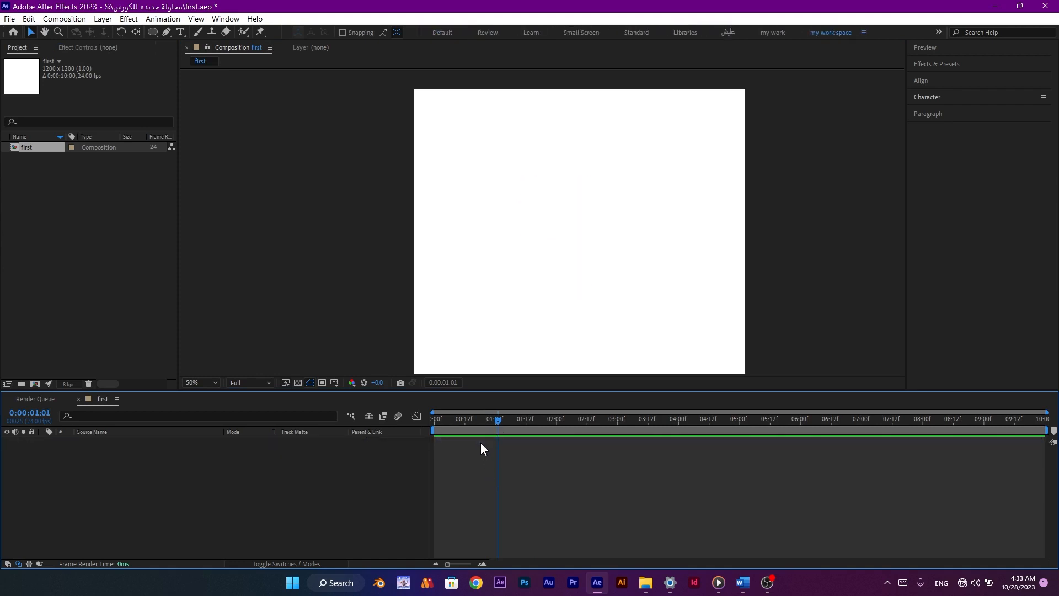
Draw an unfilled square with a 34 px red stroke below the composition's center using the Rectangle tool, and deselect it.
click(155, 33)
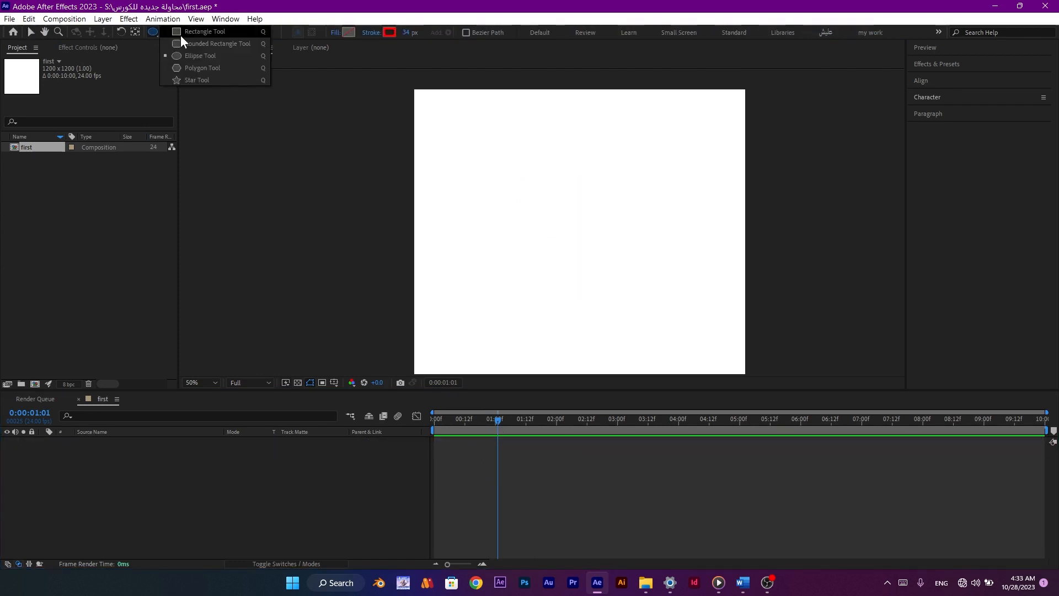
click(181, 35)
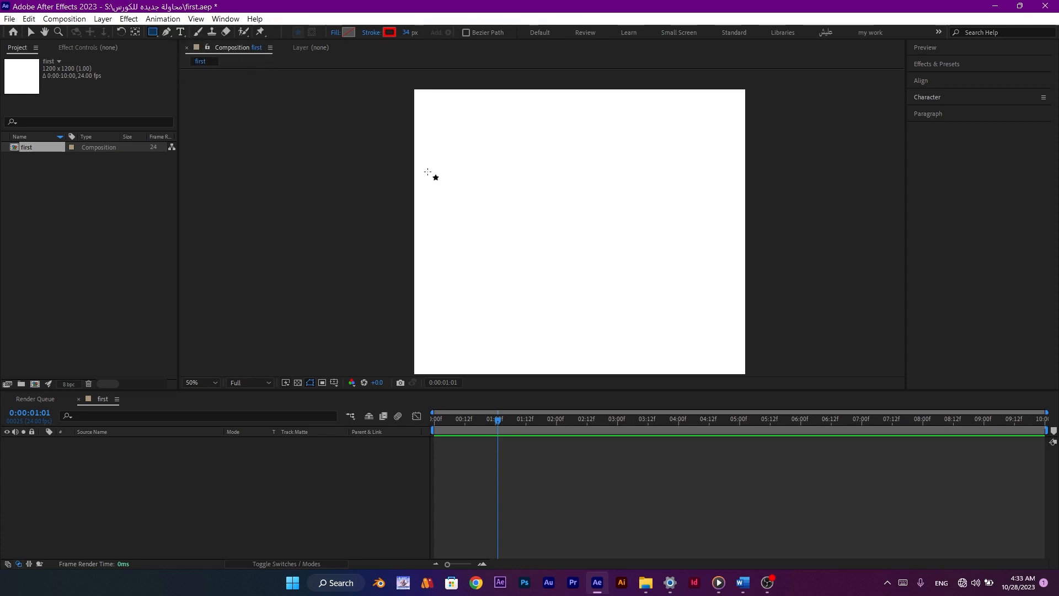
drag(494, 204, 630, 327)
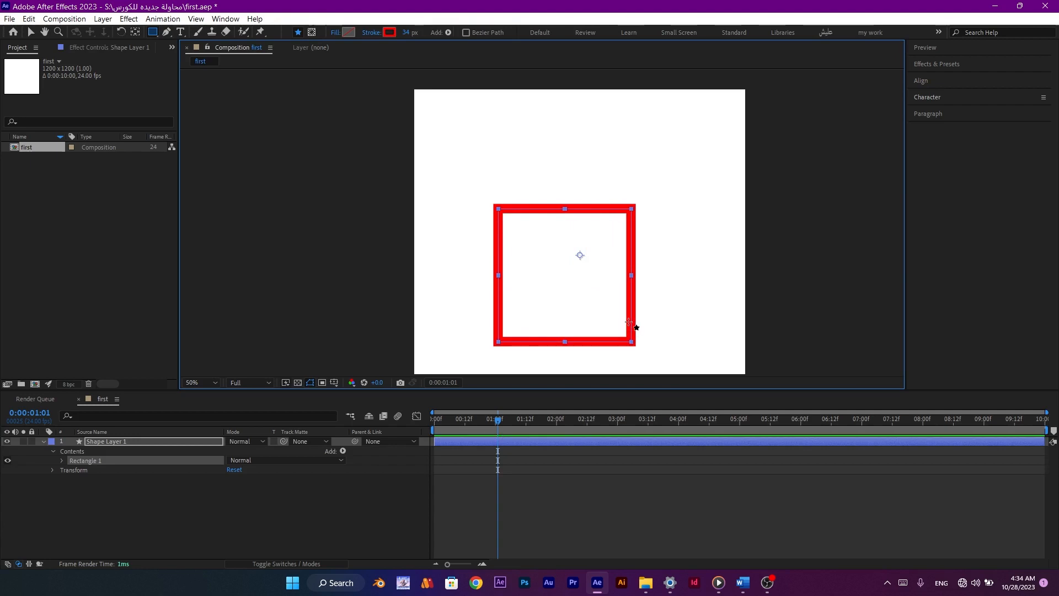
click(547, 510)
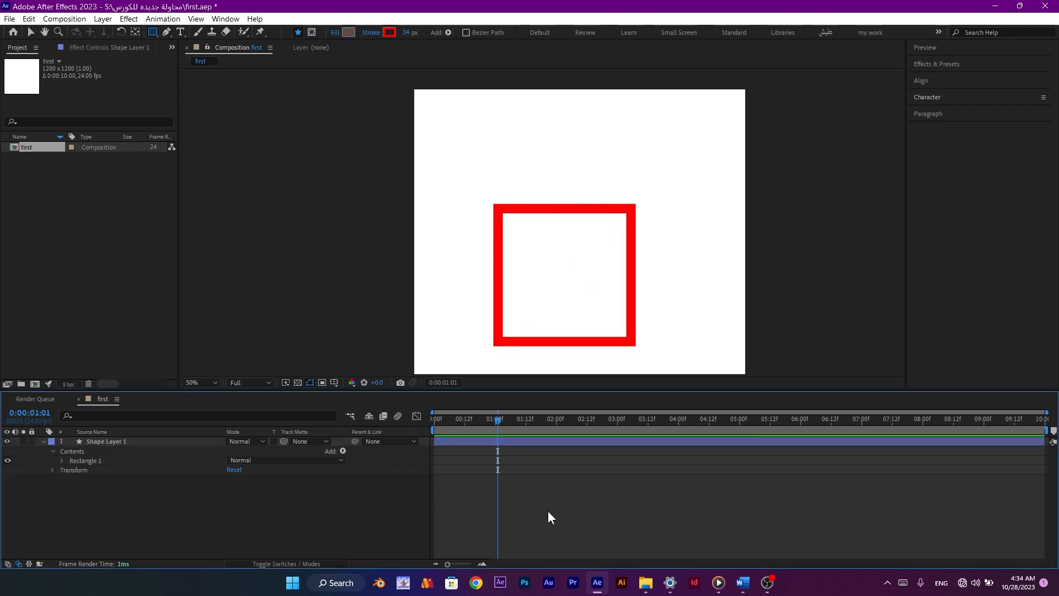
Select the square's layer and move its anchor point to the middle of the top edge with the Pan Behind tool.
key(v)
click(494, 443)
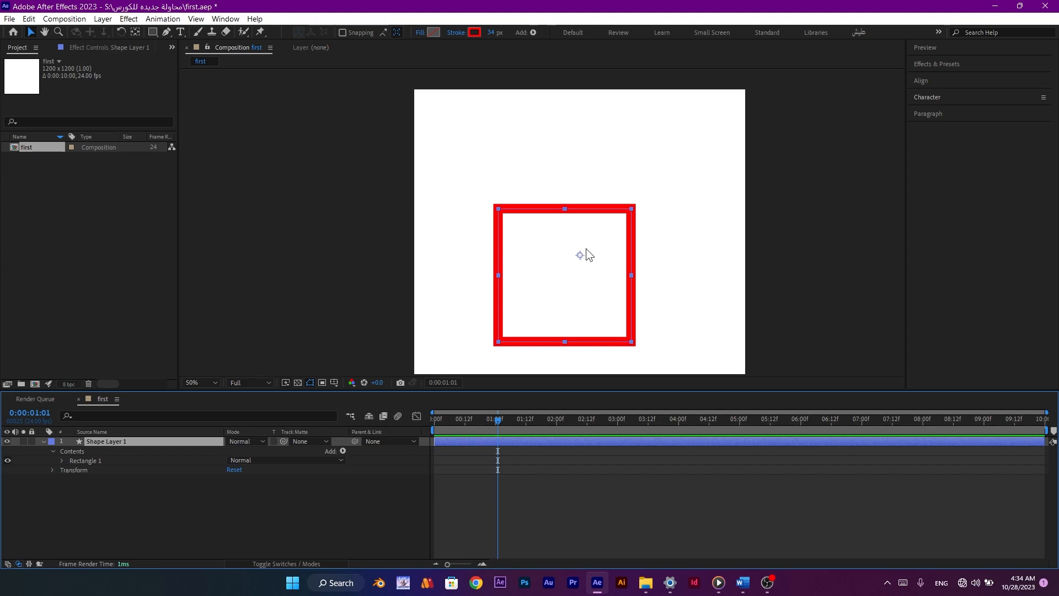
click(136, 30)
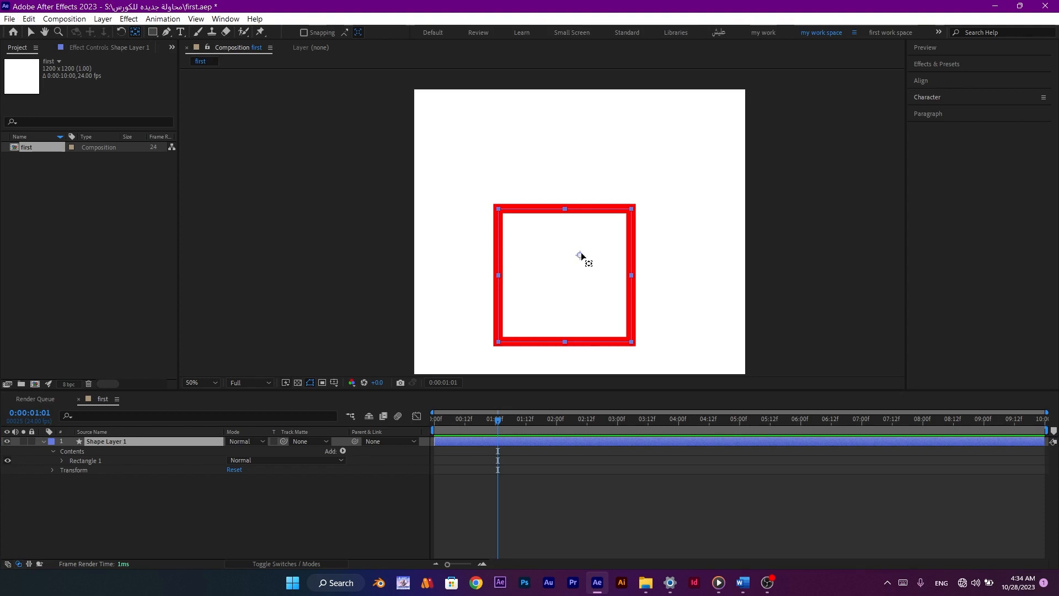
drag(581, 254, 560, 210)
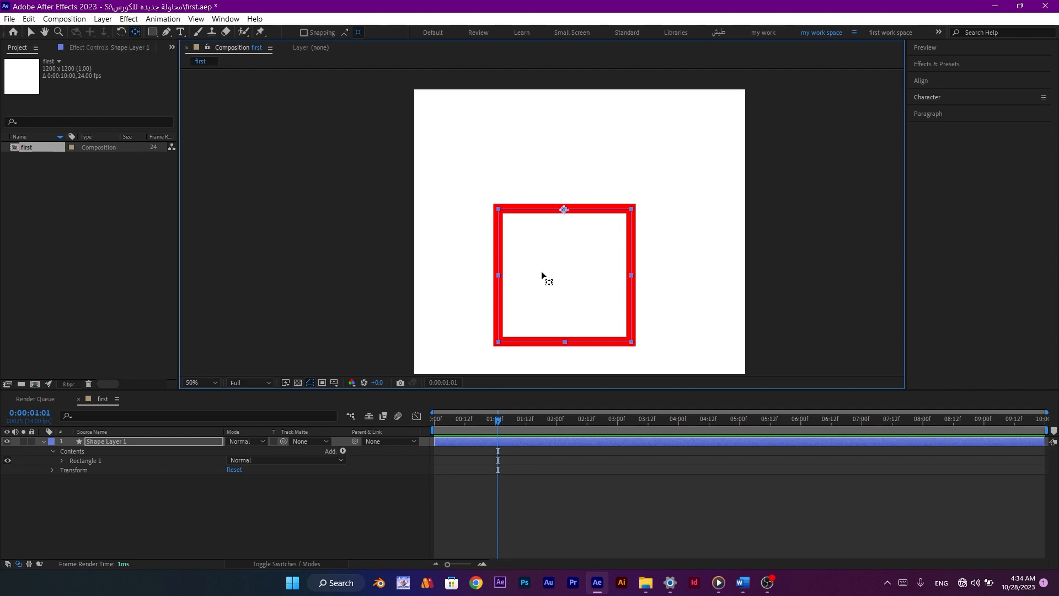
Swing the square around its top-edge anchor point with the Rotation tool and bring it back upright.
click(121, 32)
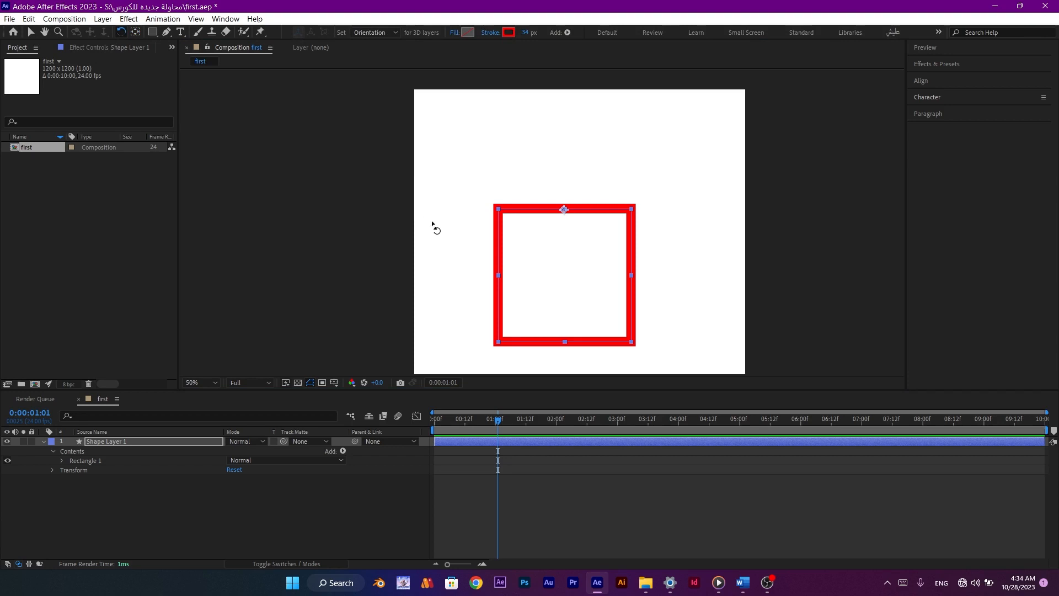
click(567, 252)
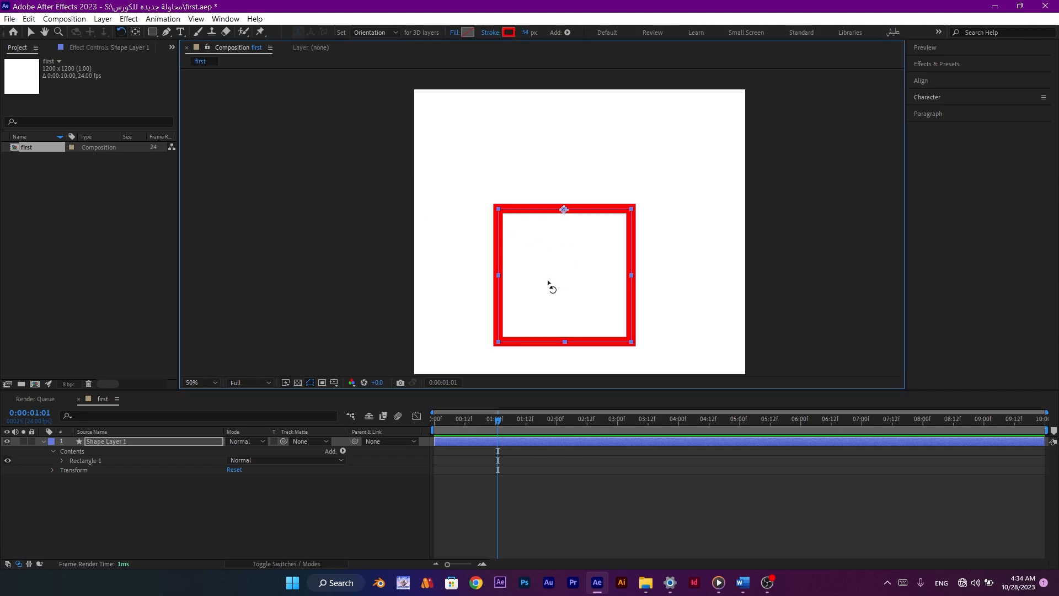
drag(539, 265, 609, 317)
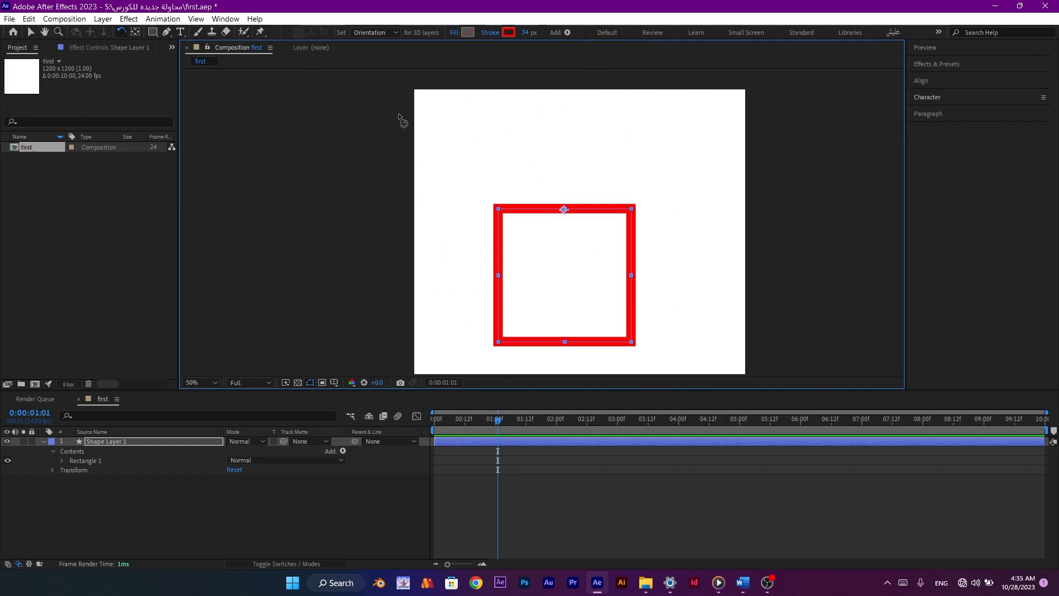
Move the square's anchor point to its center, rotate the square slightly counter-clockwise, and dismiss the disk cache warning.
click(136, 31)
drag(562, 210, 564, 280)
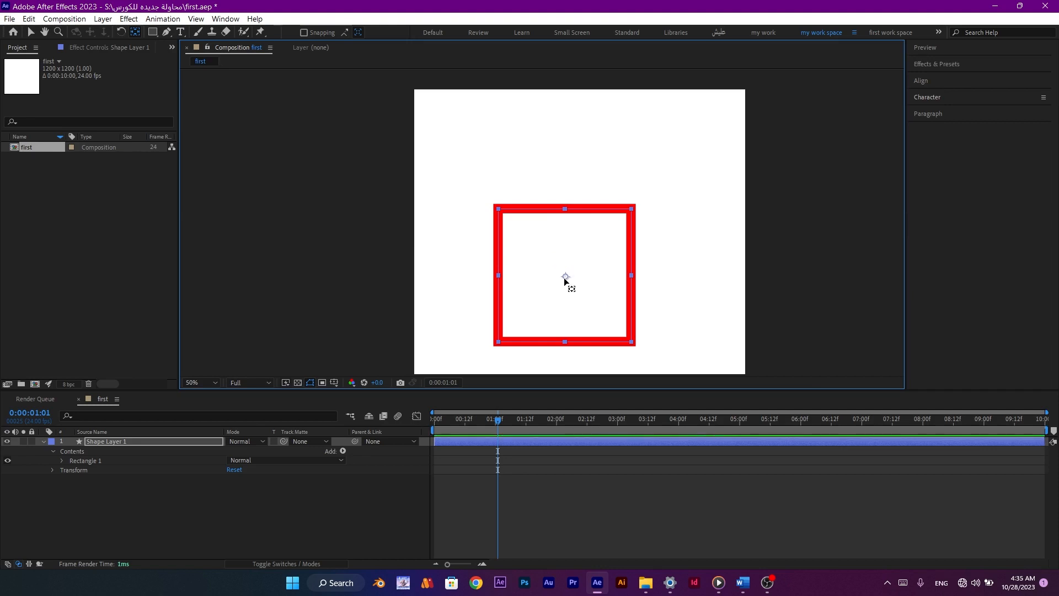
click(120, 32)
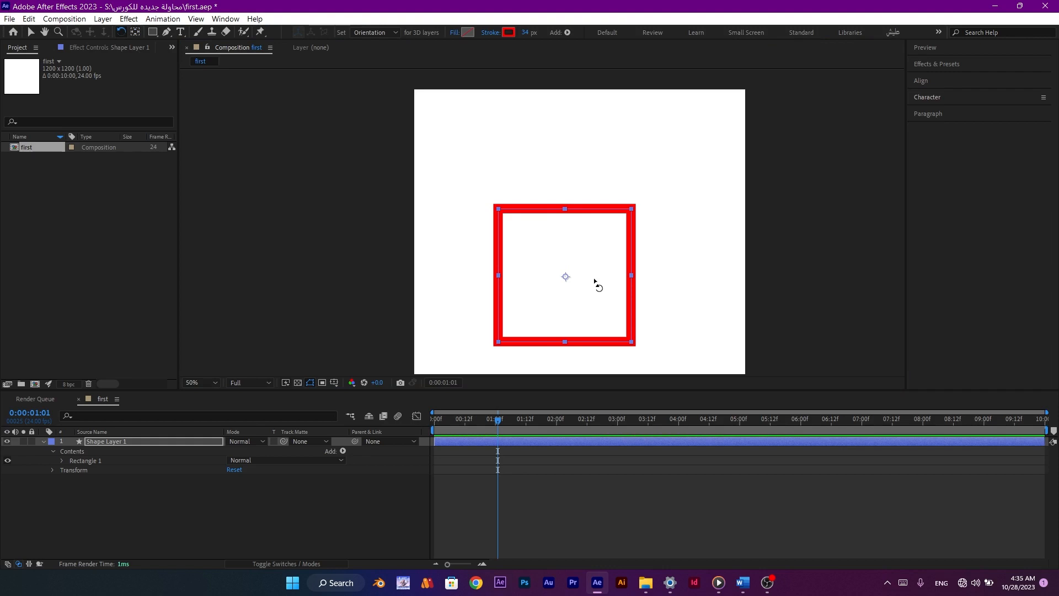
drag(596, 283, 566, 222)
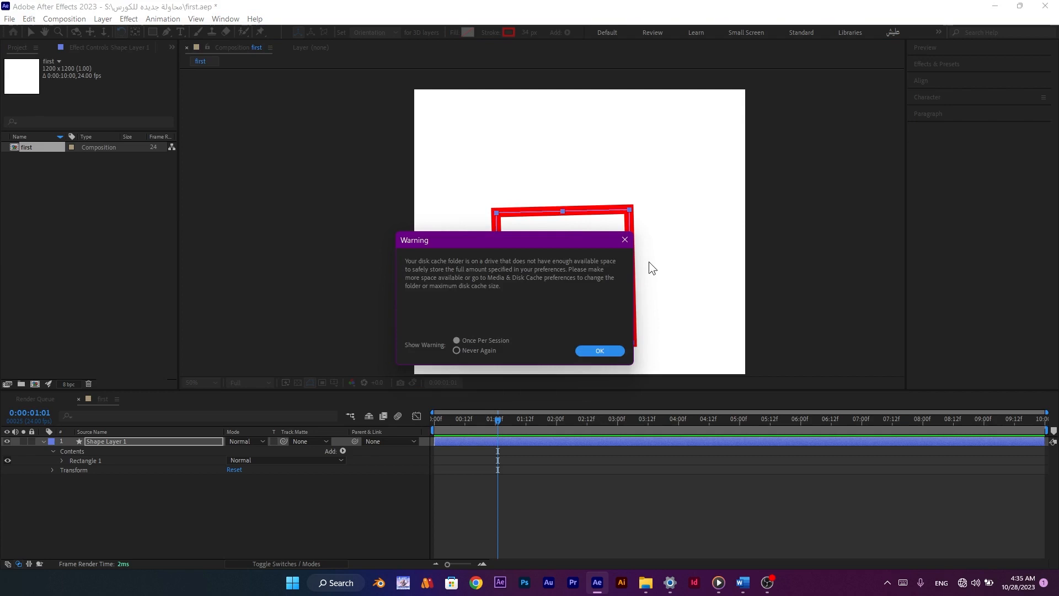
click(630, 247)
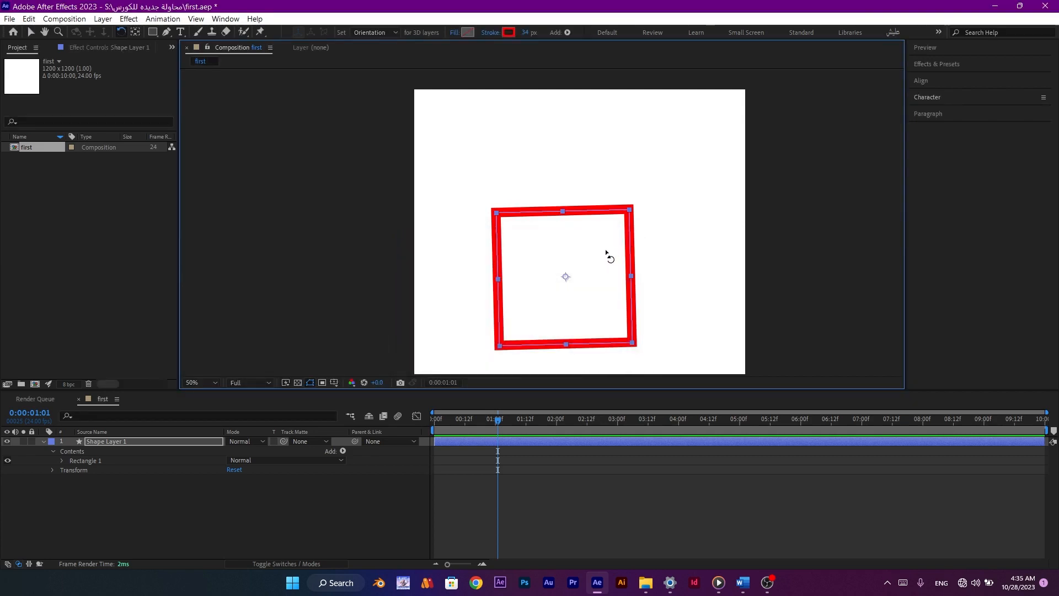
Move the anchor point to the middle of the square's bottom edge and rotate the square about it to nearly upright.
key(y)
drag(566, 276, 566, 345)
key(w)
mouse_move(562, 235)
mouse_down()
mouse_move(586, 233)
mouse_move(605, 346)
mouse_move(438, 255)
mouse_move(593, 205)
mouse_move(584, 229)
mouse_move(574, 223)
mouse_up()
Move the anchor point to the square's upper-right corner and rotate the square counter-clockwise about that corner.
key(y)
drag(566, 345, 630, 211)
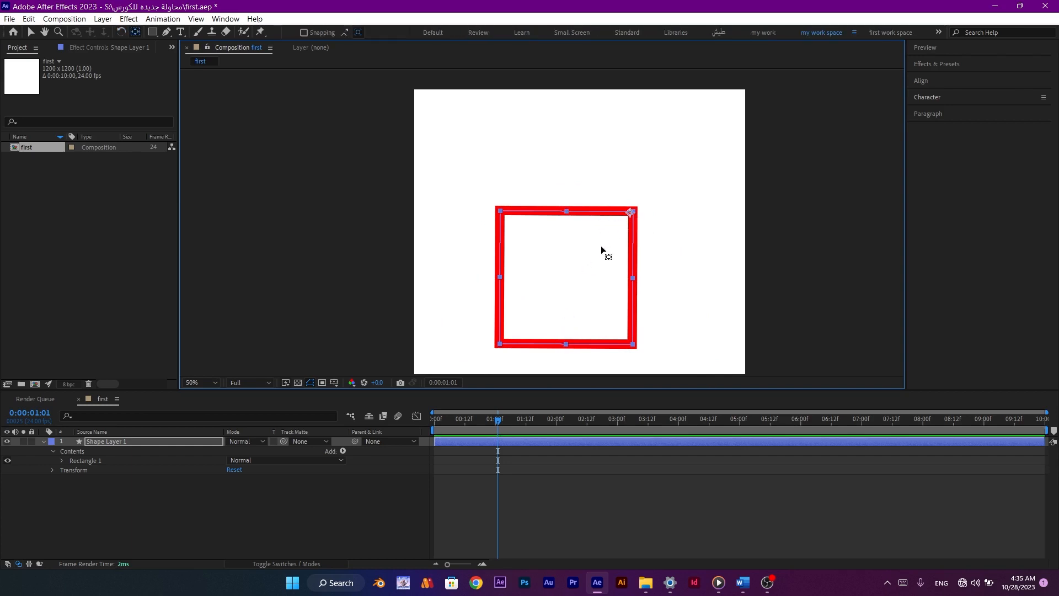
key(w)
drag(569, 292, 548, 323)
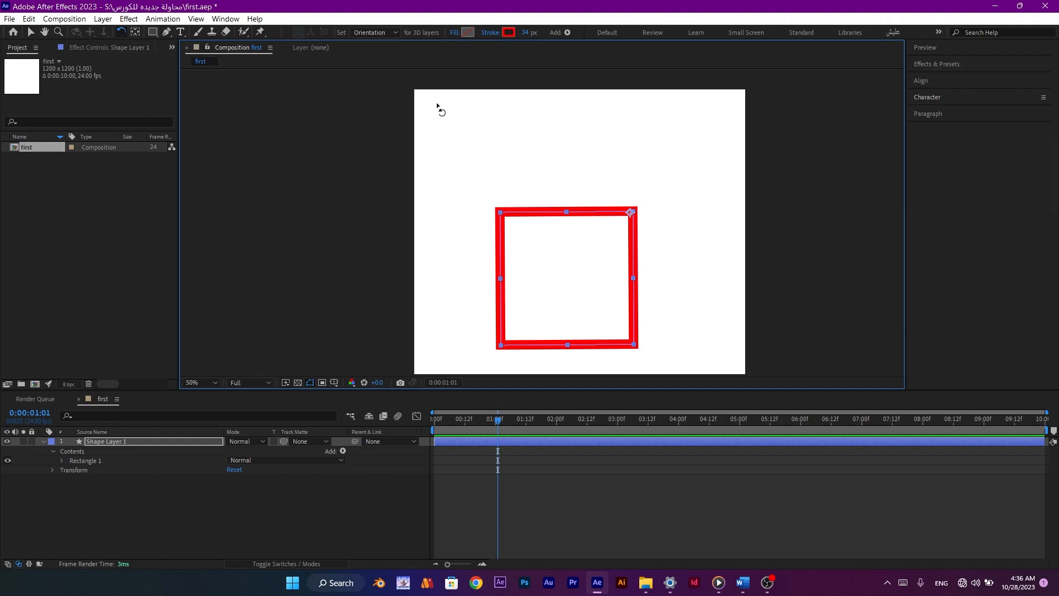
drag(573, 290, 607, 283)
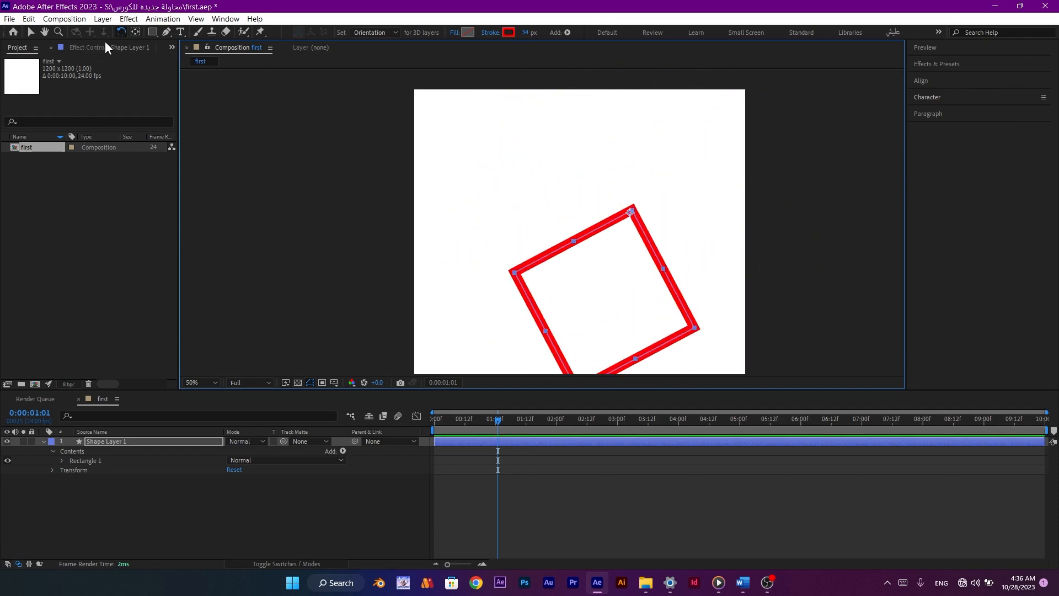